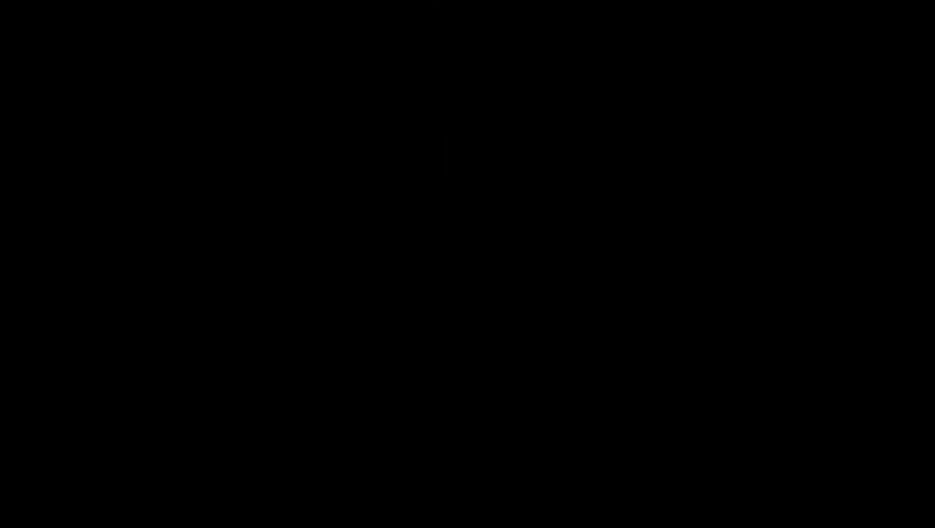
Draw the dark left-column rectangle with no outline and lower its top edge a quarter down
click(14, 393)
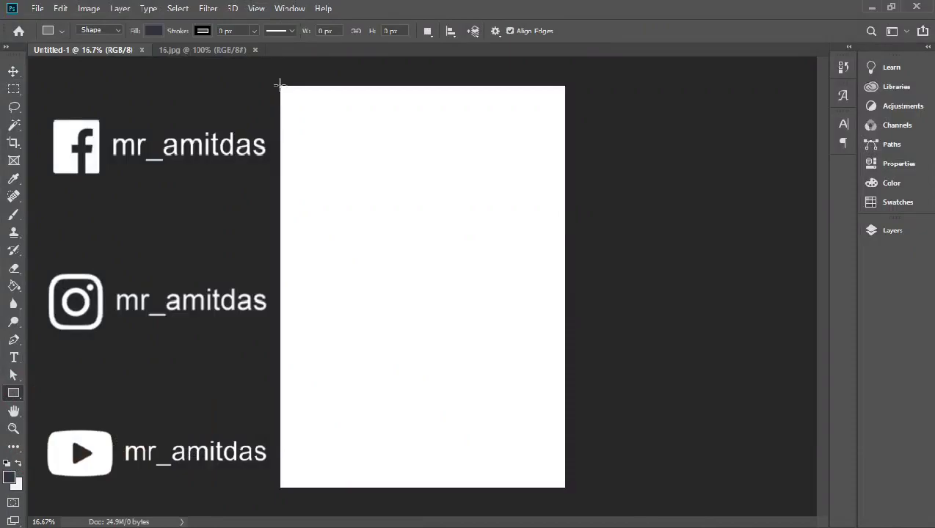
drag(280, 85, 395, 487)
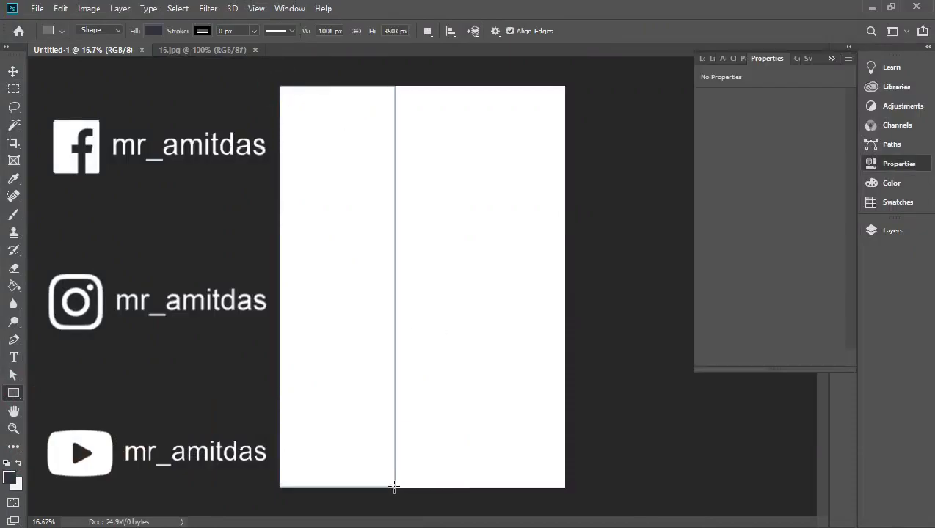
click(709, 140)
click(718, 168)
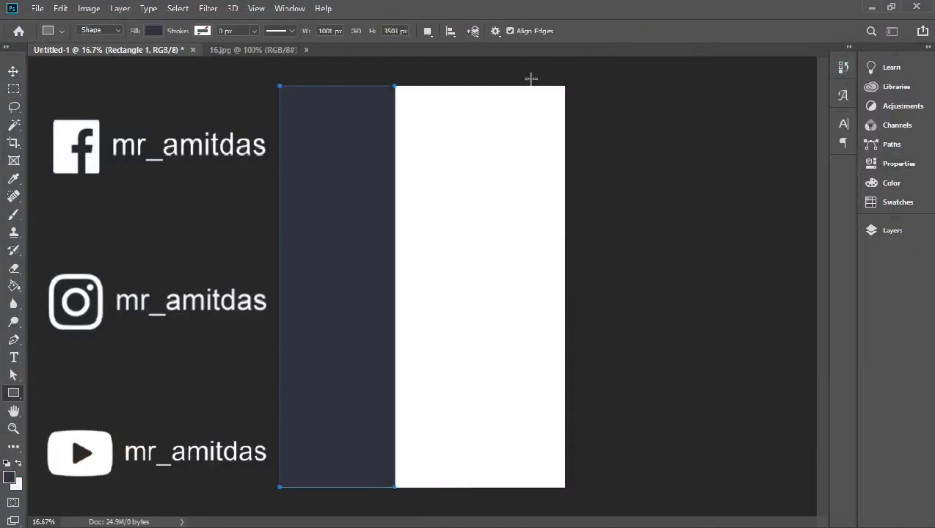
key(v)
drag(337, 86, 337, 191)
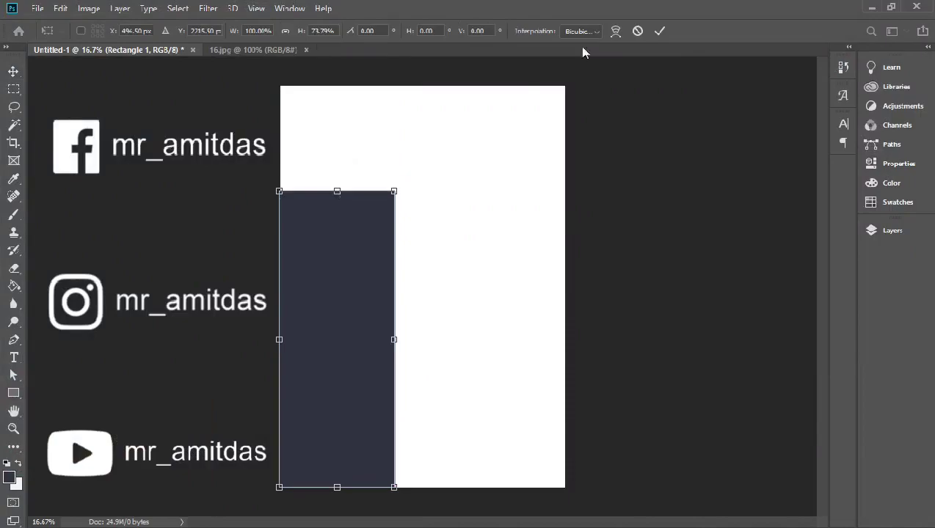
click(660, 31)
click(115, 346)
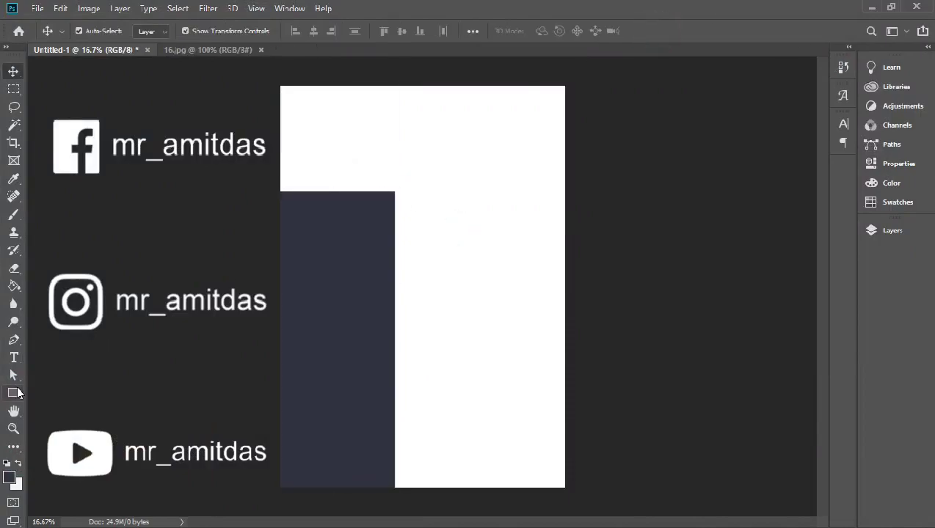
Draw a top-left box with no fill and a 3 px outline
right_click(18, 394)
click(74, 391)
drag(280, 86, 395, 193)
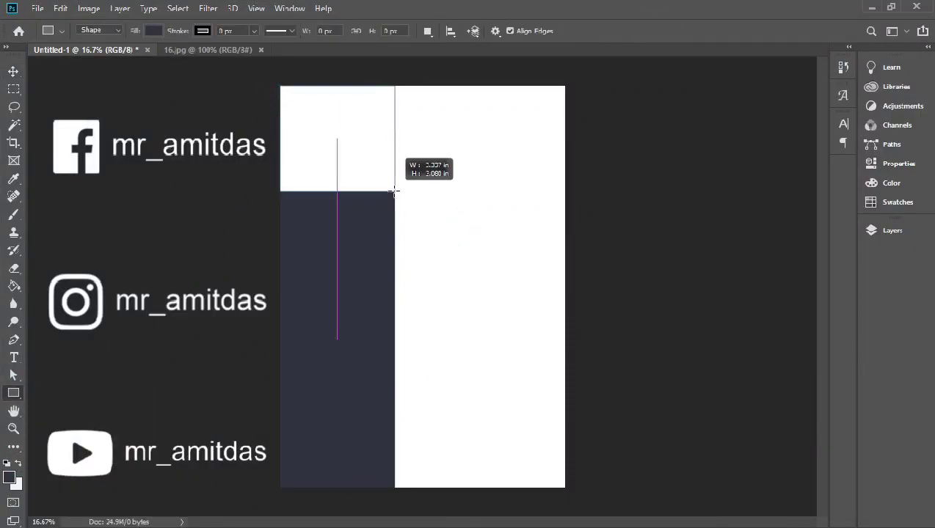
click(708, 141)
click(719, 167)
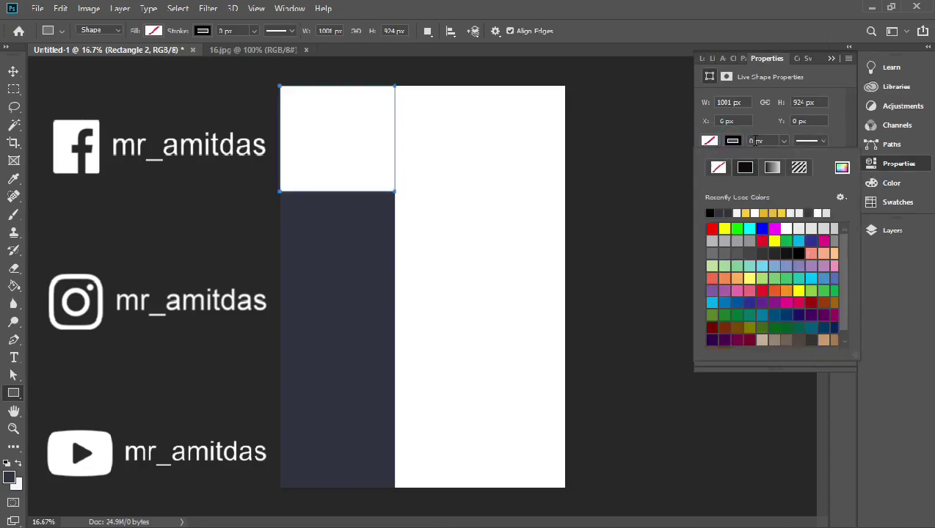
click(756, 141)
text(3)
click(831, 58)
key(v)
click(394, 156)
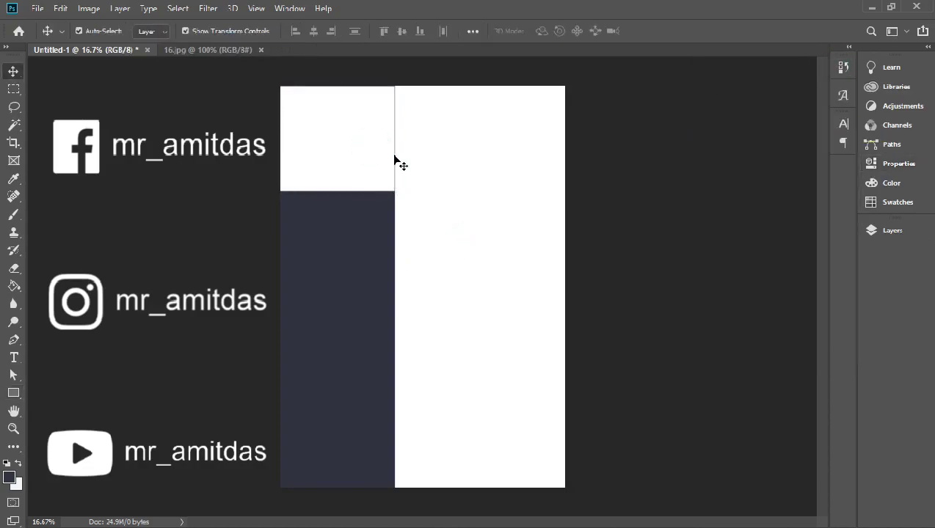
Review the shape properties of the Rectangle 1 and Rectangle 2 layers
click(888, 231)
click(897, 227)
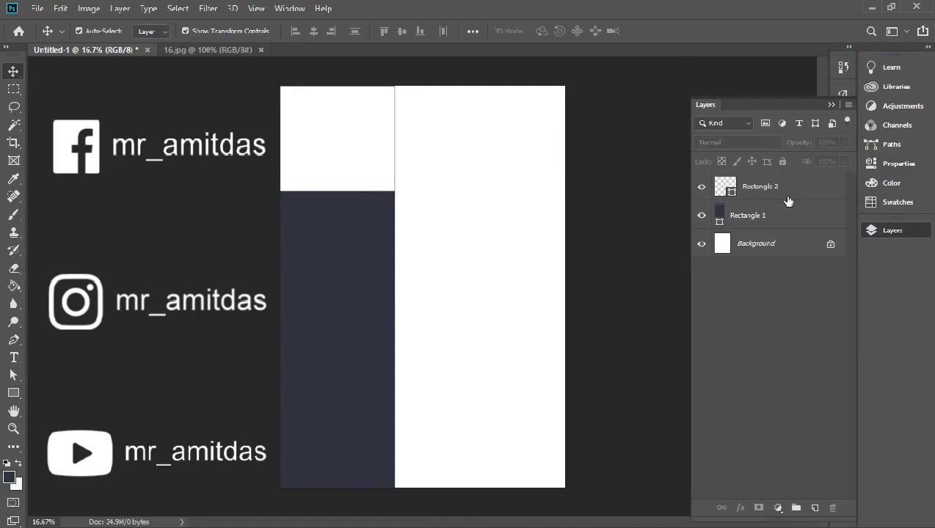
click(789, 205)
click(899, 164)
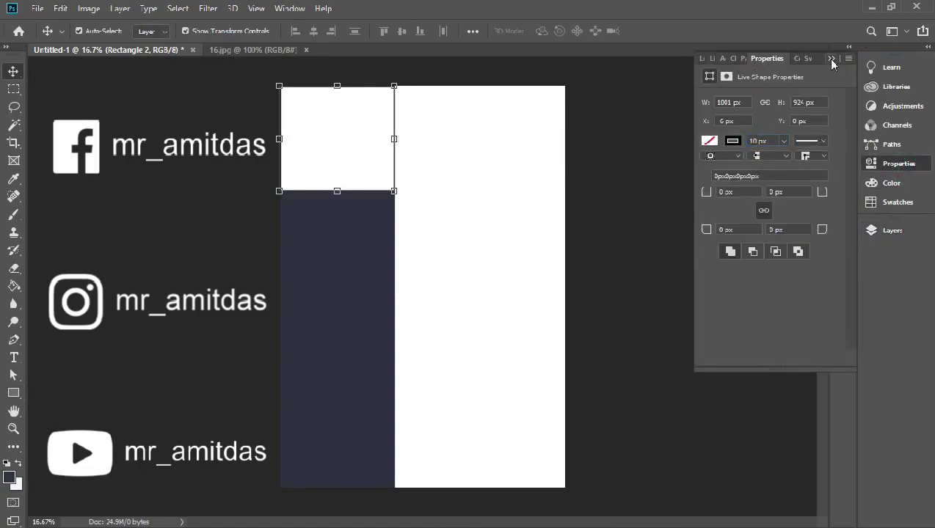
click(891, 230)
click(752, 211)
click(900, 166)
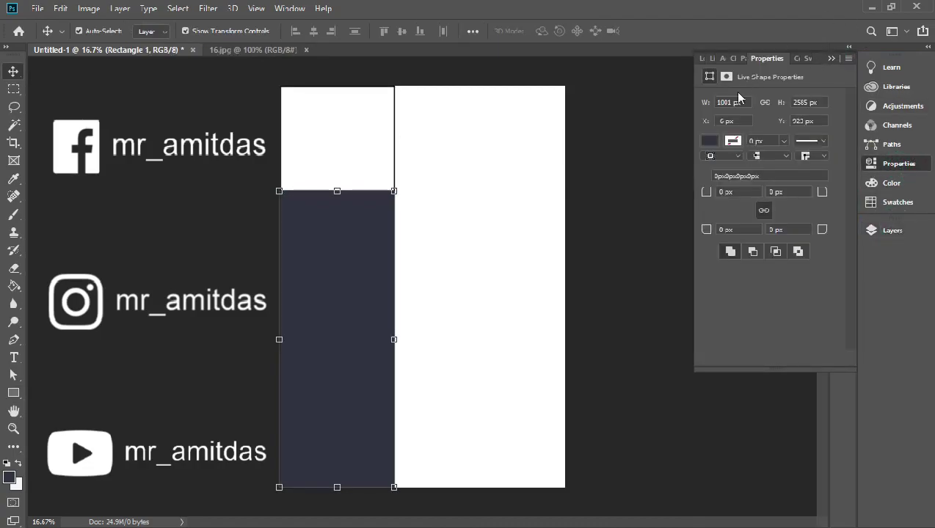
click(832, 58)
click(892, 231)
click(793, 191)
click(899, 163)
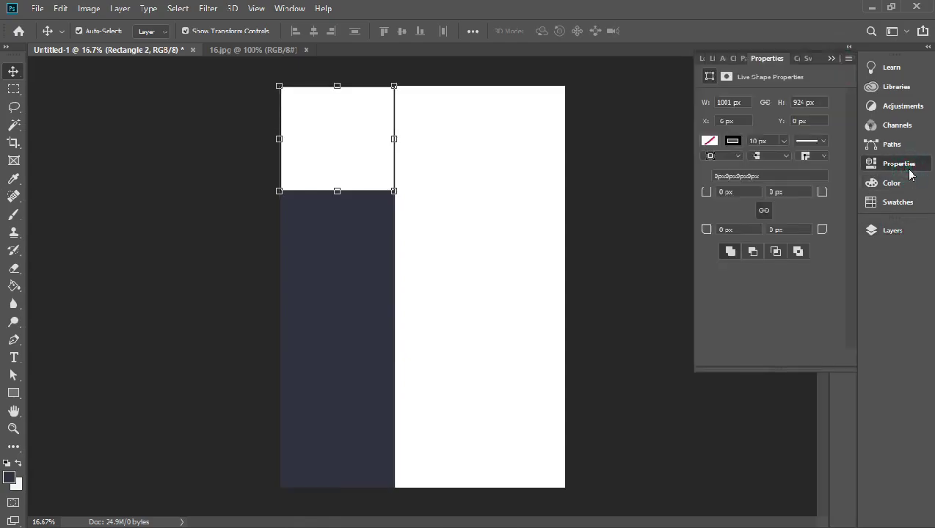
click(831, 58)
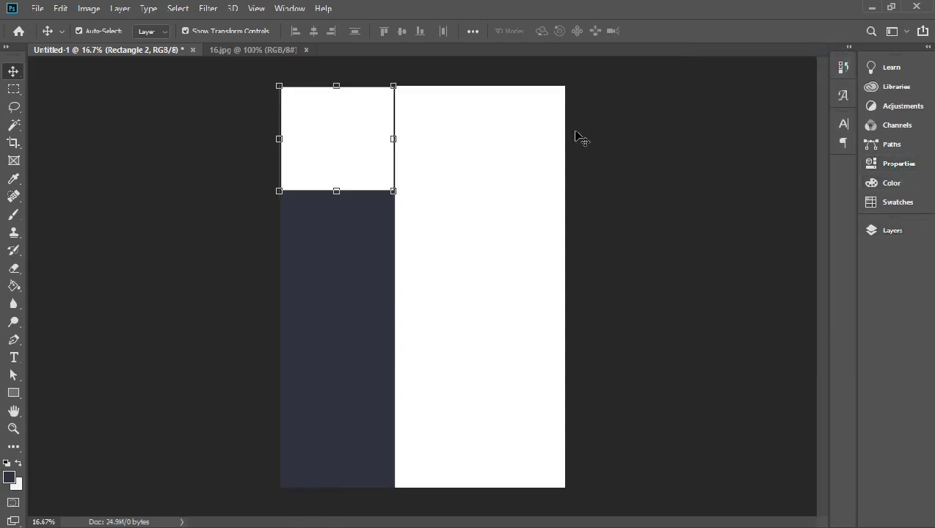
click(490, 277)
Draw a rectangle over the right column filled light grey #f6f6f6
key(u)
drag(395, 87, 565, 487)
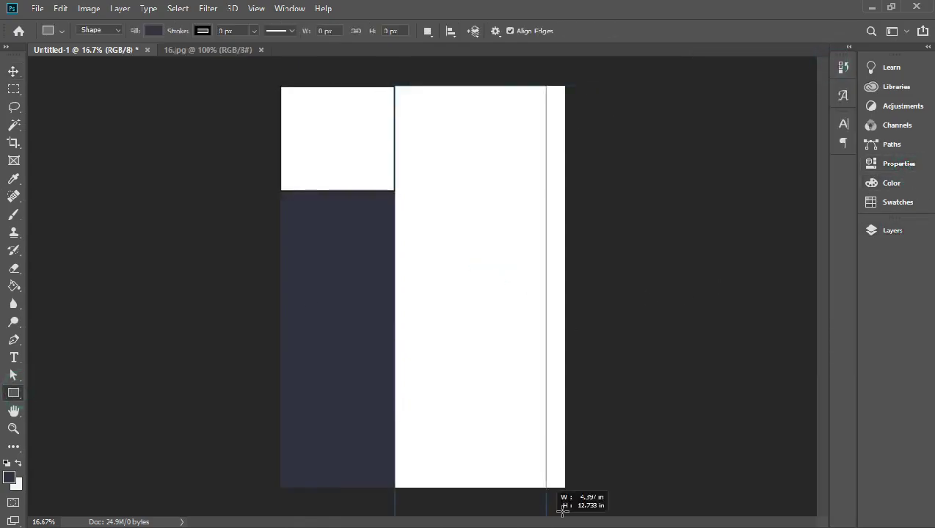
click(709, 141)
click(842, 168)
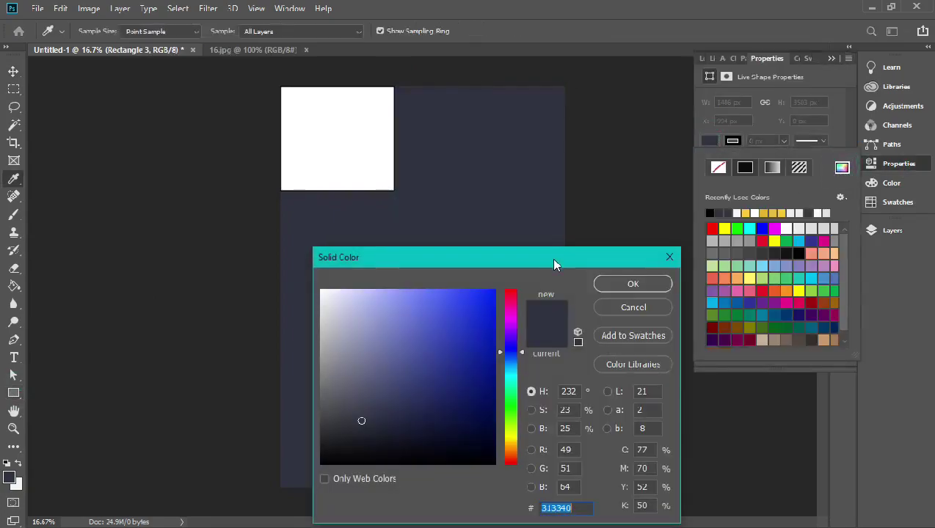
drag(550, 257, 537, 167)
click(303, 205)
key(Return)
Check the right rectangle's size with Free Transform and zoom in on the page
key(v)
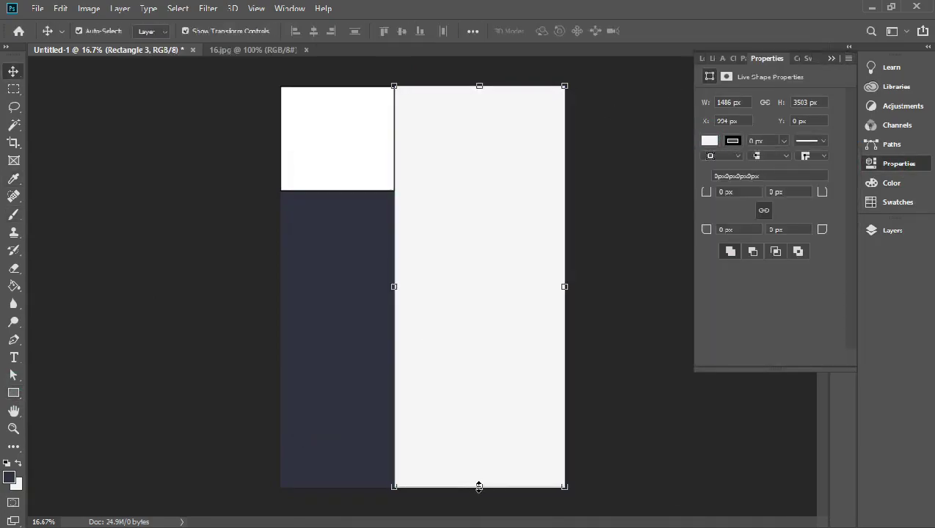
key(ctrl+t)
click(661, 30)
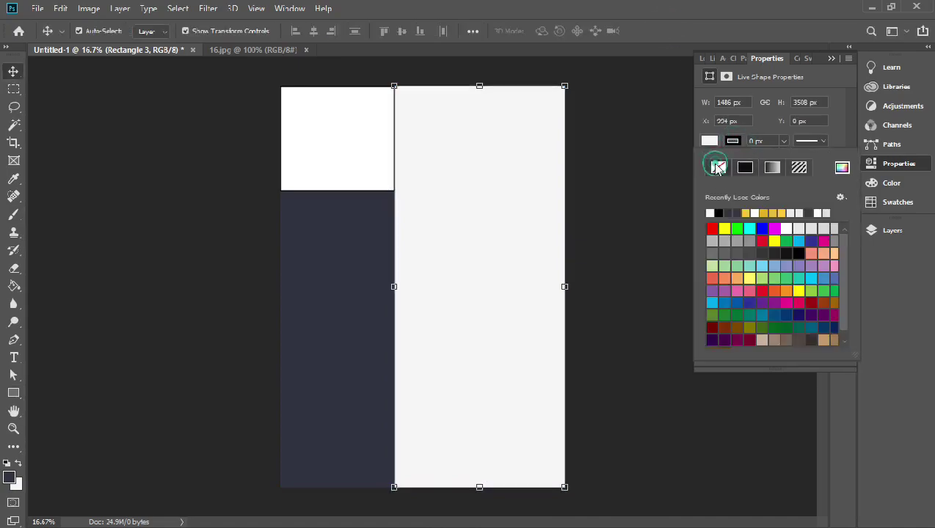
click(494, 474)
key(ctrl+t)
click(660, 30)
key(ctrl+plus)
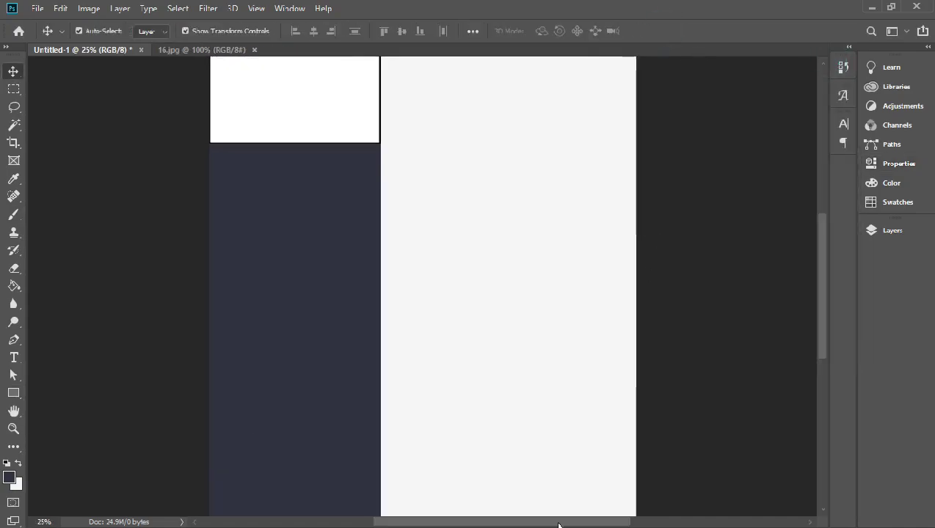
scroll(559, 524, left, 3)
Draw a rounded rectangle across the top of the sidebar filled #1ca5d8
click(14, 394)
drag(286, 110, 476, 224)
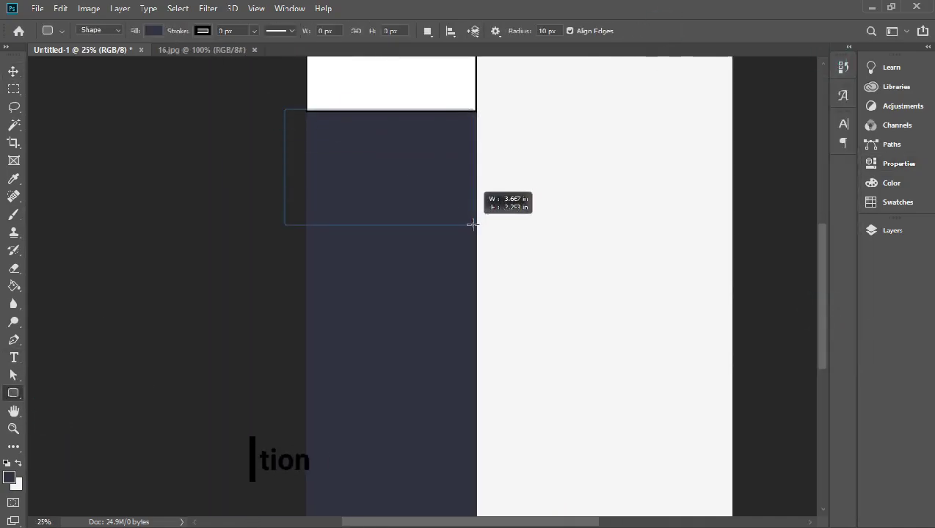
click(704, 141)
click(842, 168)
key(BackSpace)
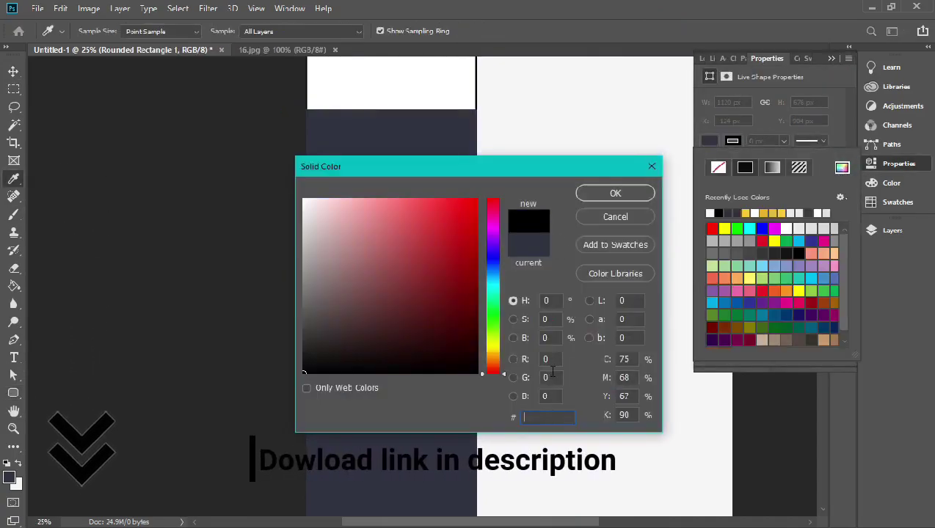
text(c1ca5d8)
key(Return)
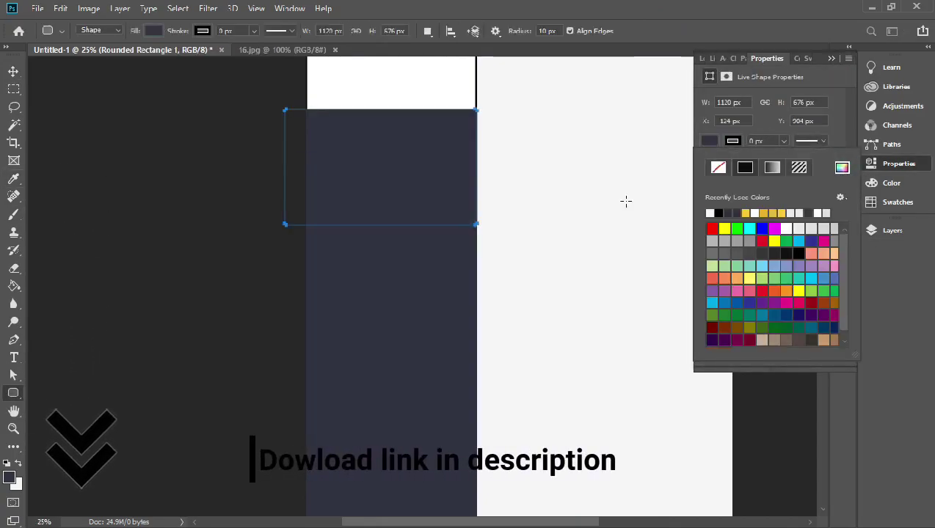
Set the banner's corner radius to 500 for a pill shape and its height to 450 px
click(778, 192)
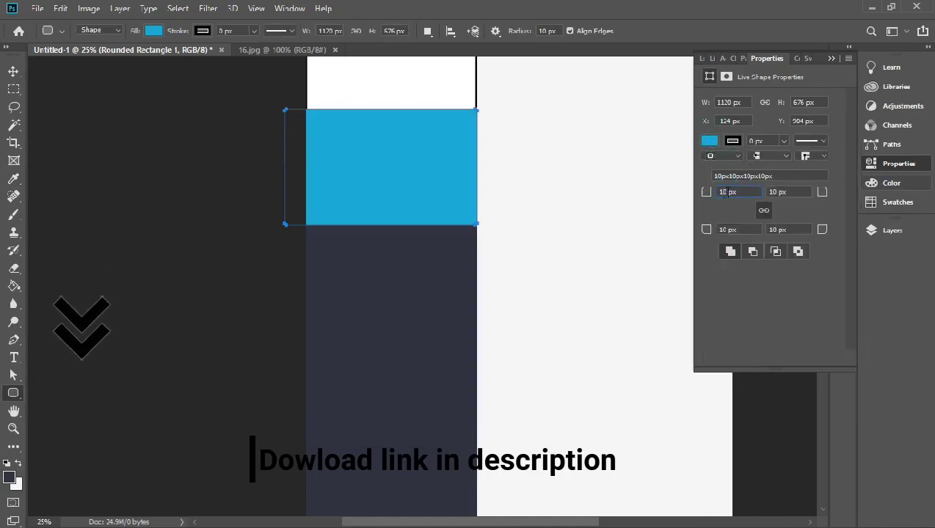
text(100)
key(Return)
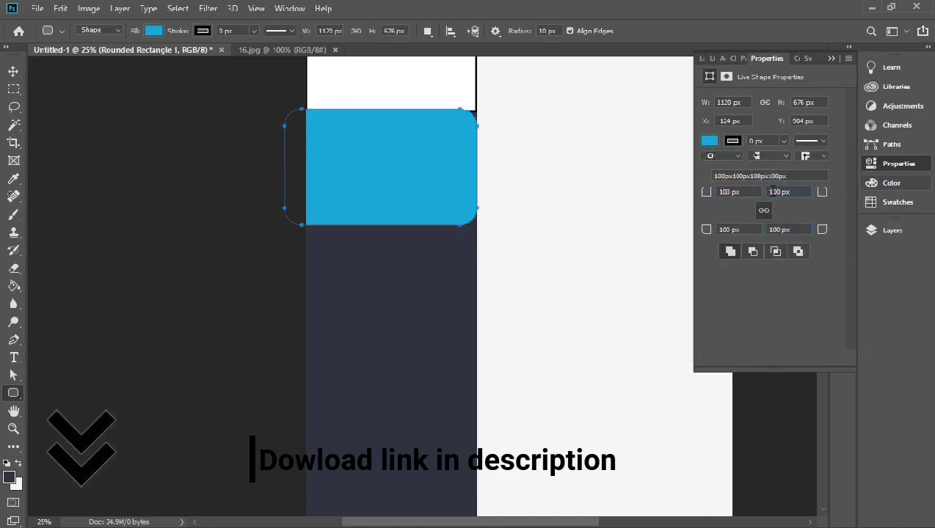
text(500)
key(Return)
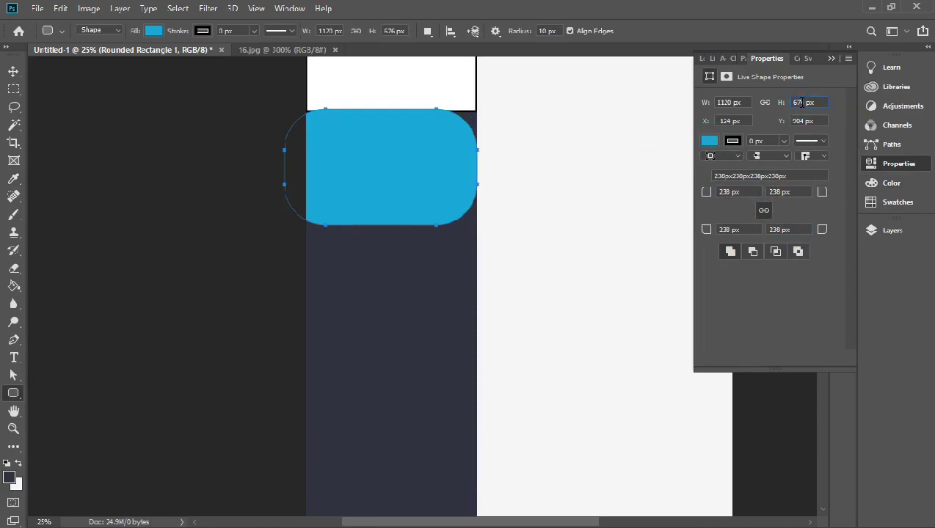
text(4)
key(Return)
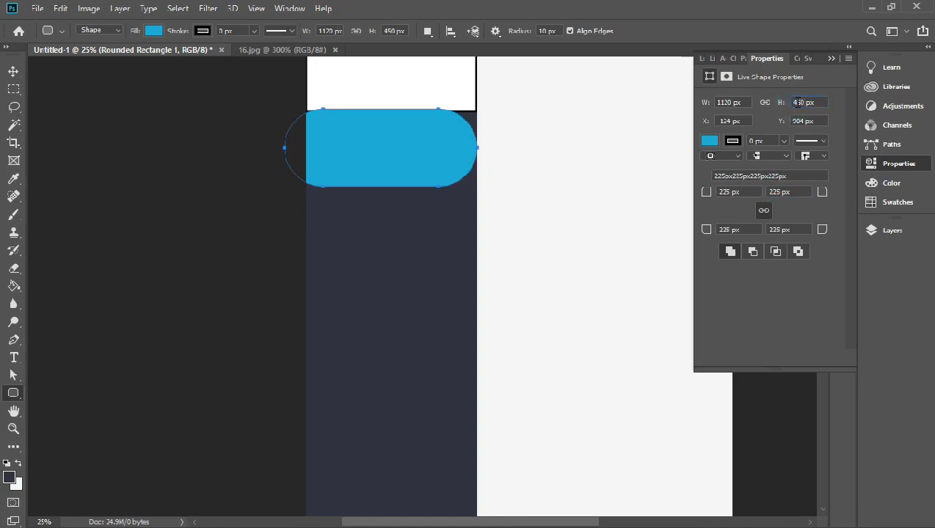
Move the blue banner to the sidebar's top and check its shape properties
key(v)
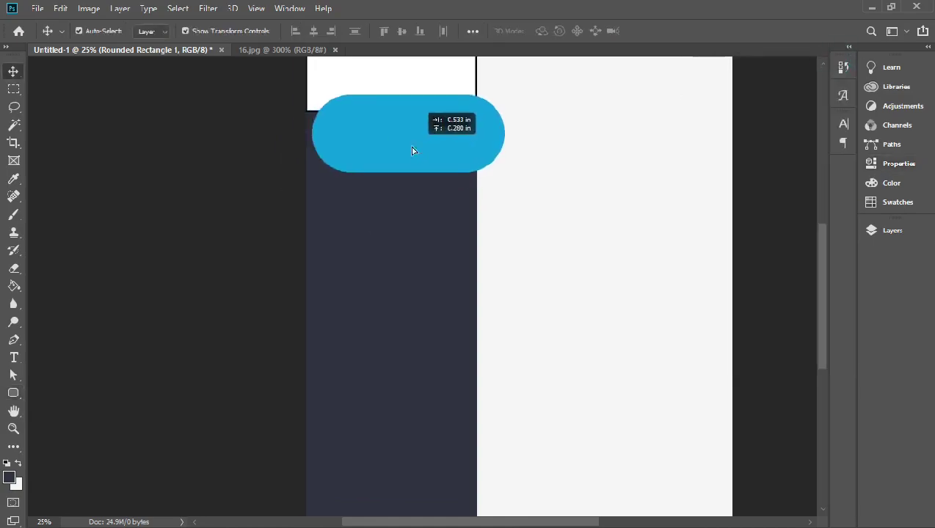
drag(414, 151, 440, 131)
key(ctrl+t)
click(661, 31)
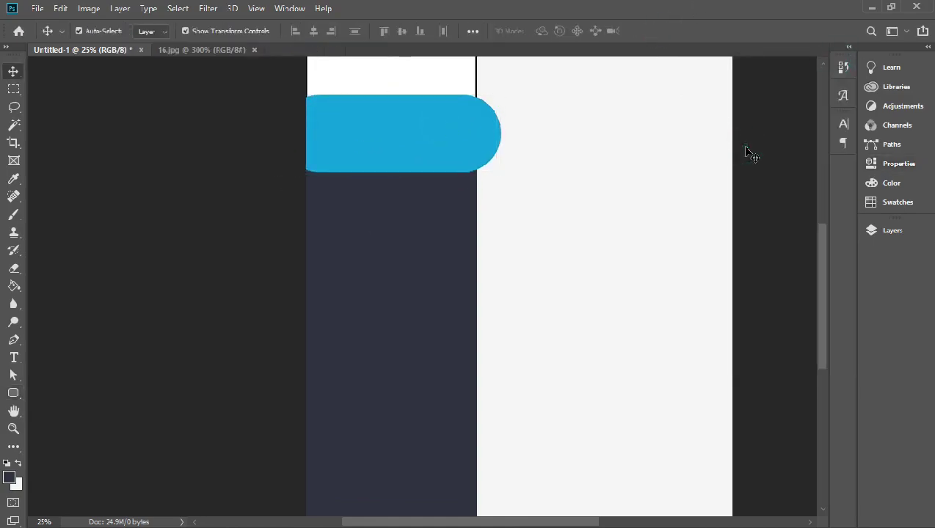
click(898, 163)
click(892, 229)
click(756, 186)
click(898, 163)
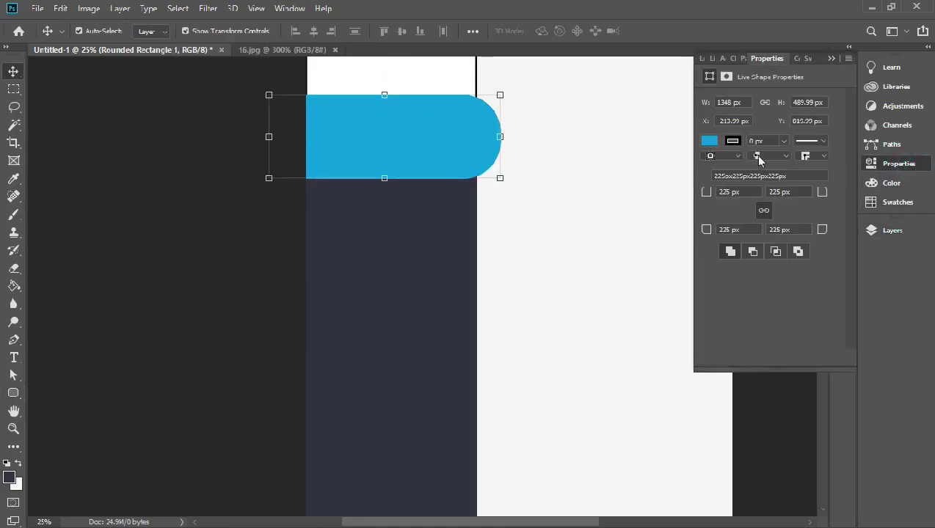
click(831, 59)
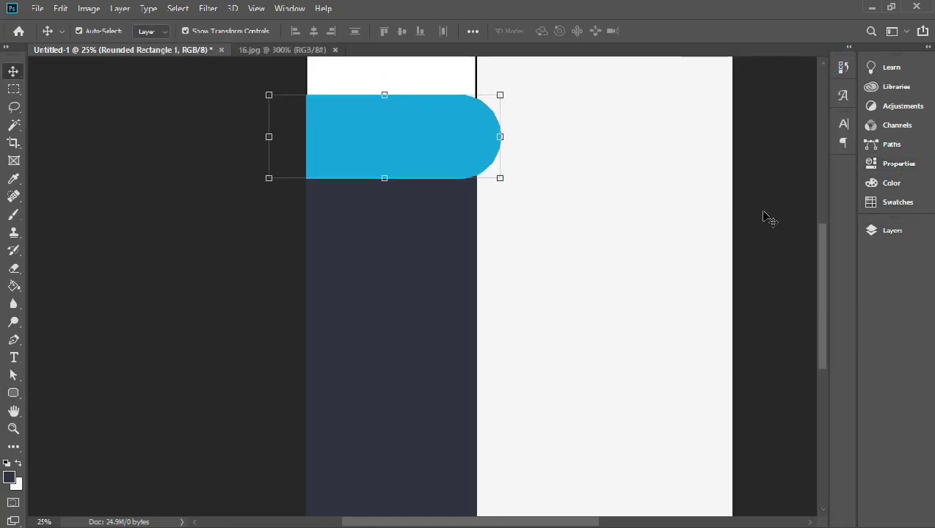
click(764, 215)
key(ctrl+minus)
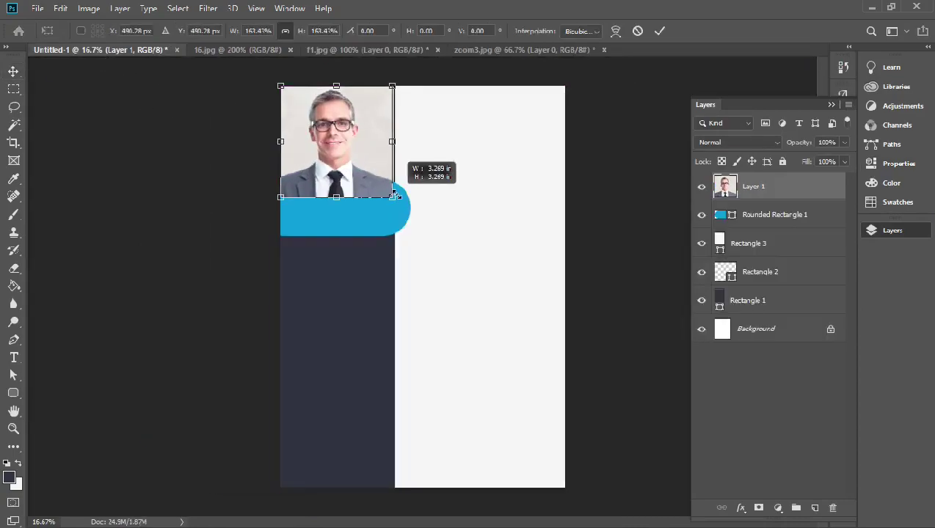
Scale the f1.jpg photo to column width, move it above Rectangle 2, and clip it into that box
drag(348, 155, 395, 199)
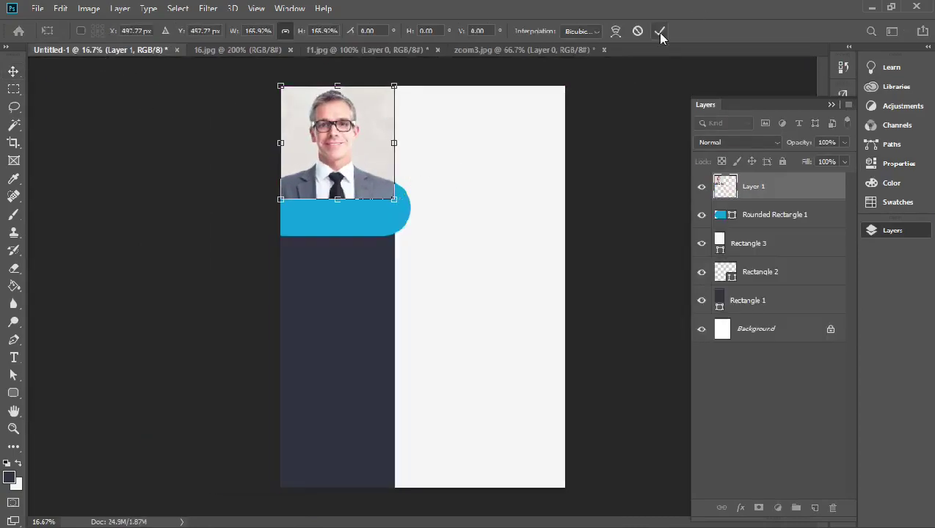
click(660, 32)
drag(756, 186, 768, 283)
click(768, 283)
click(709, 142)
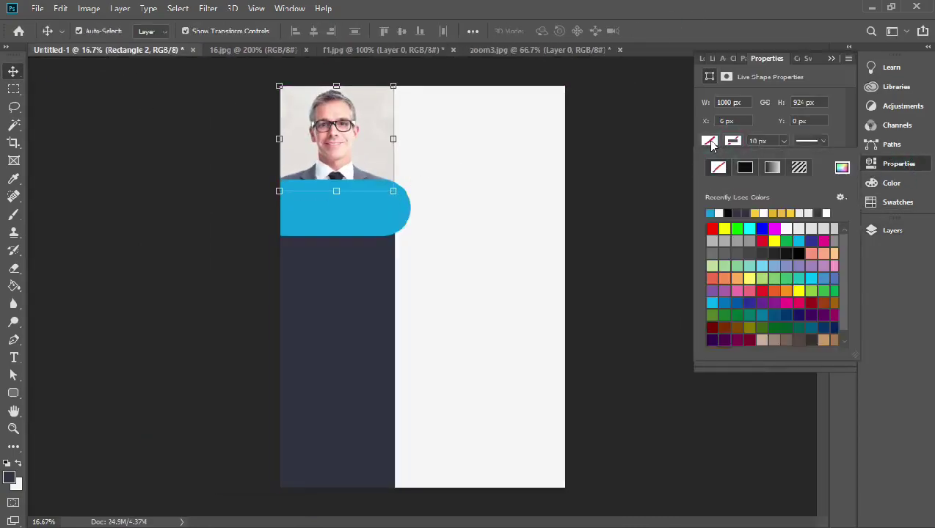
click(897, 201)
click(881, 231)
click(770, 243)
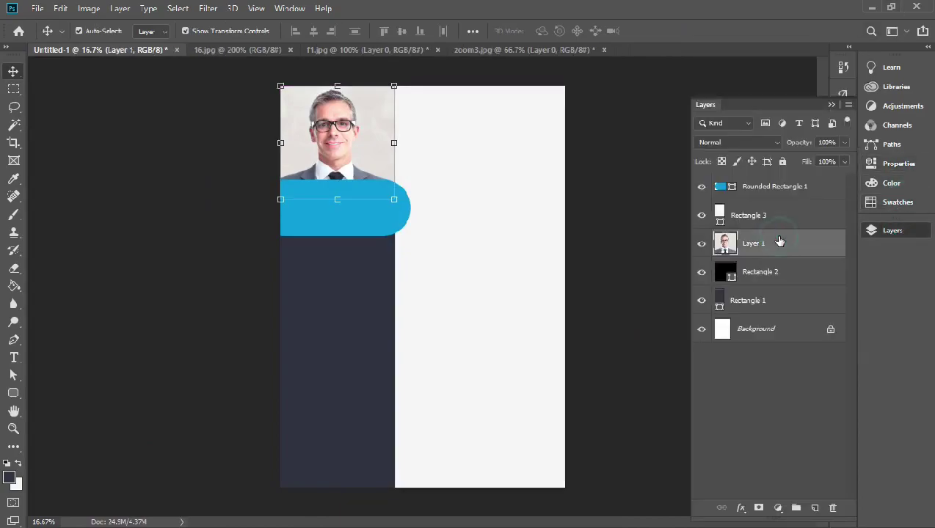
right_click(778, 243)
click(660, 265)
click(722, 92)
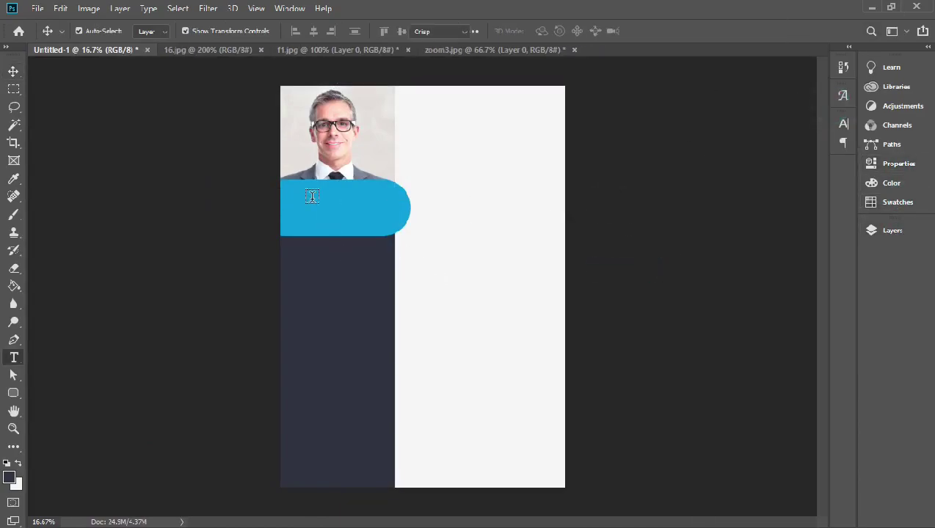
Zoom in on the photo and banner and set the name's text colour hex value
key(ctrl+plus)
scroll(570, 482, left, 5)
drag(822, 307, 822, 240)
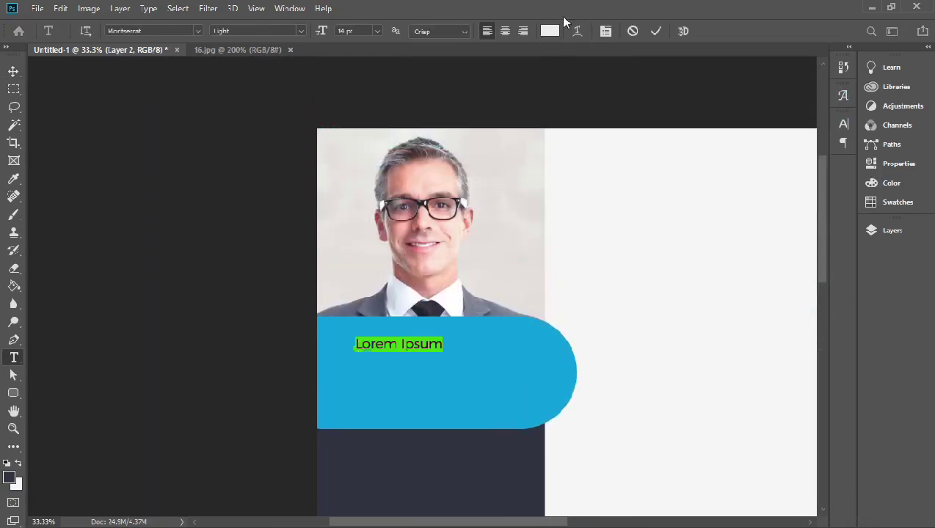
click(550, 31)
text(000000)
click(651, 167)
click(550, 31)
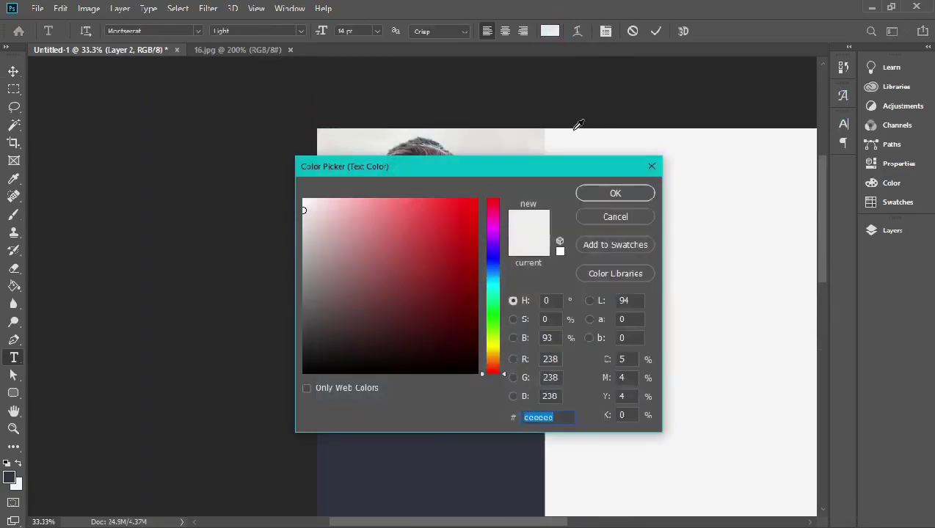
text(0)
key(Escape)
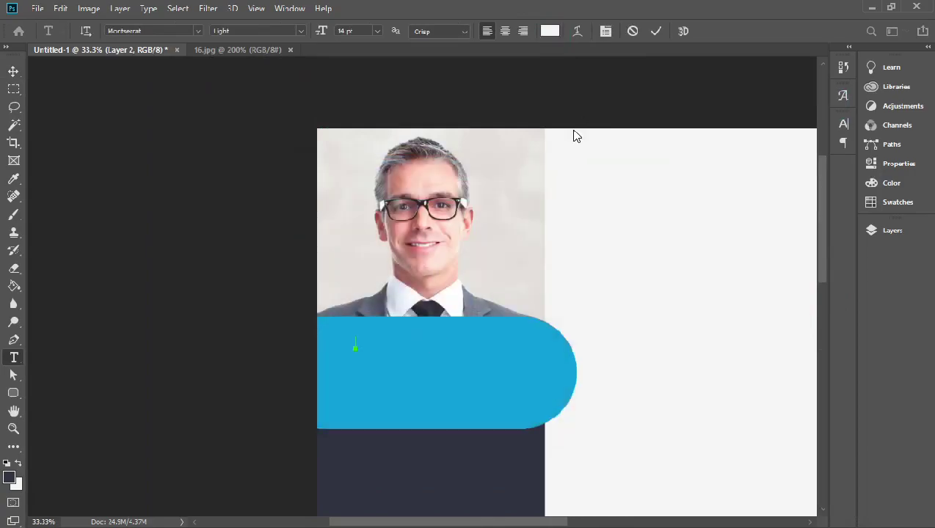
Make the name Bold and larger, then move it left and down inside the banner
key(ctrl+a)
click(301, 30)
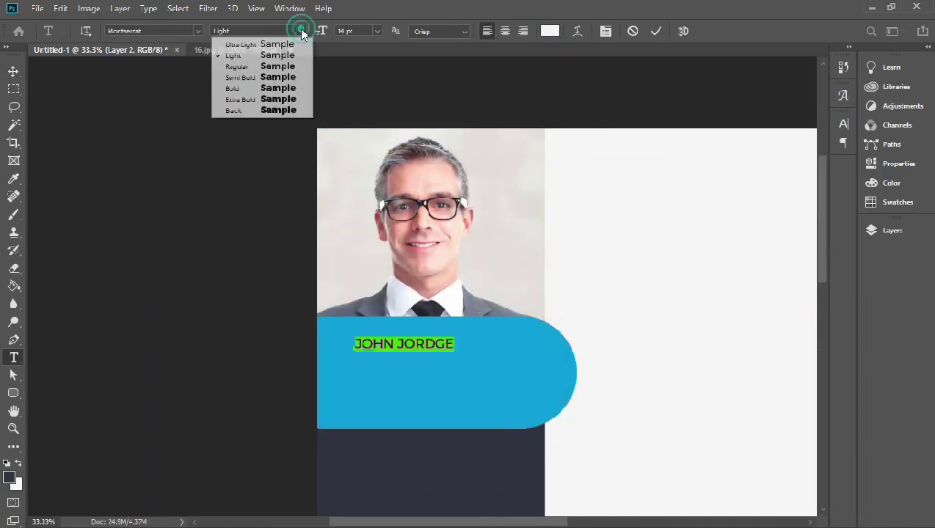
click(282, 110)
click(301, 30)
click(305, 89)
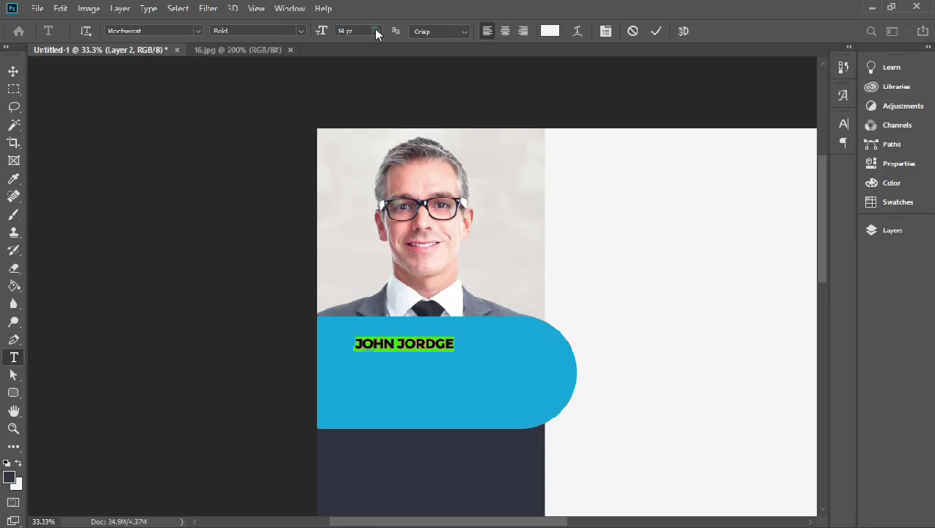
click(377, 31)
click(372, 162)
click(656, 31)
key(v)
drag(534, 339, 505, 349)
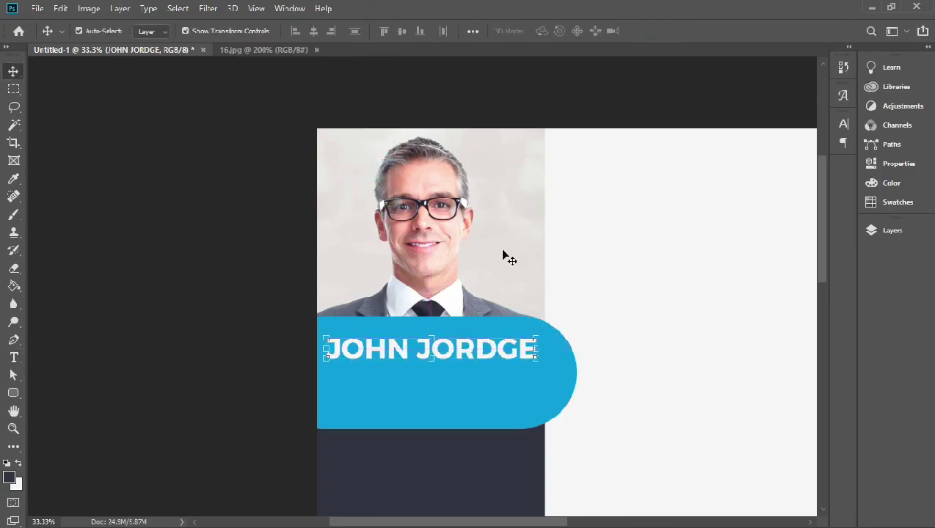
Change the name's font weight to Regular
key(t)
key(v)
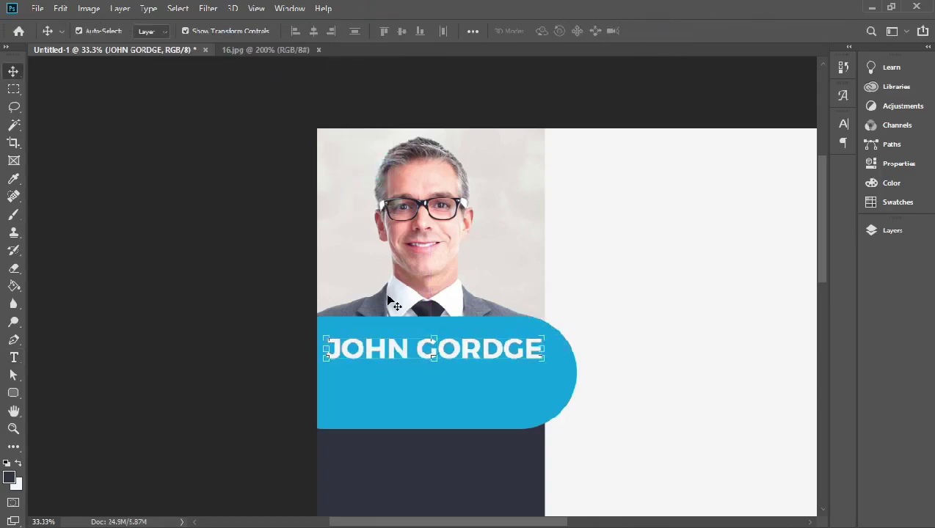
double_click(391, 354)
click(300, 30)
click(292, 71)
click(300, 31)
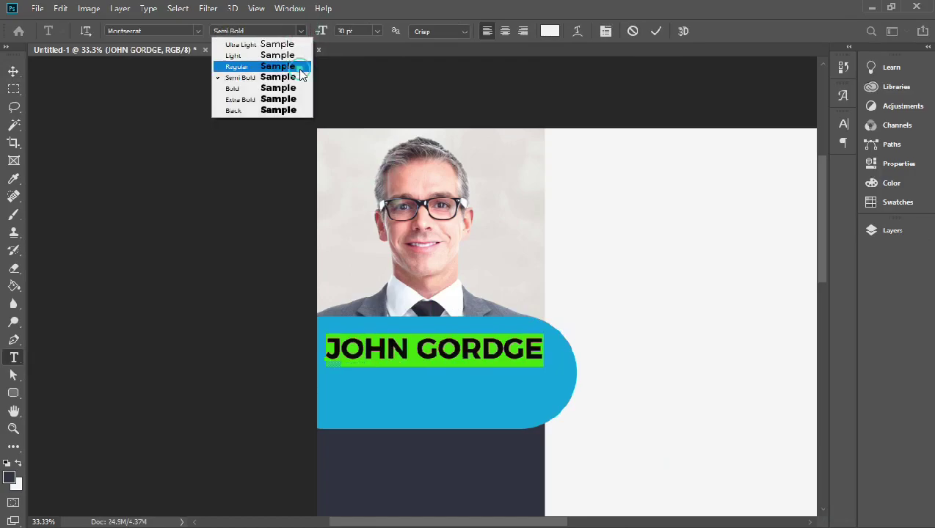
click(278, 65)
key(ctrl+Return)
Add the 'Web Developer & Designer' subtitle below the name at 18 pt Light
key(ctrl+shift+n)
key(Return)
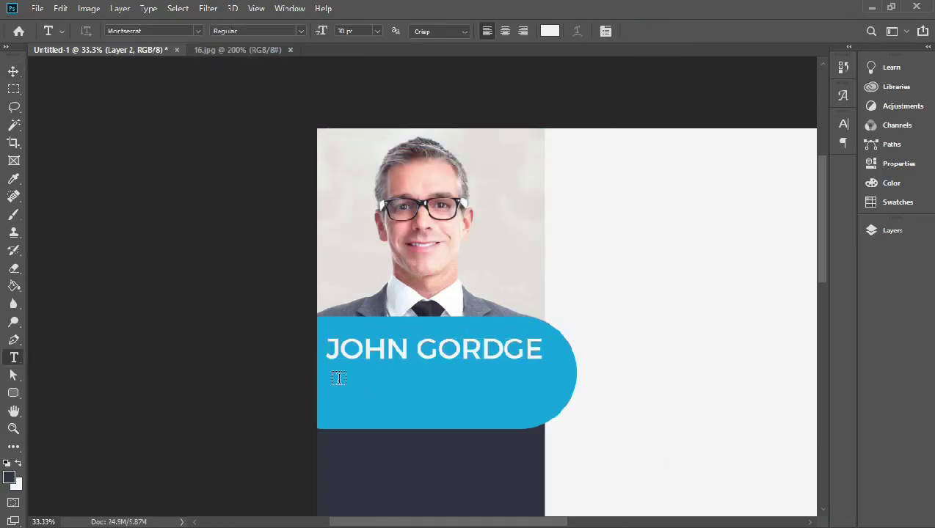
click(338, 378)
text(Web Developer)
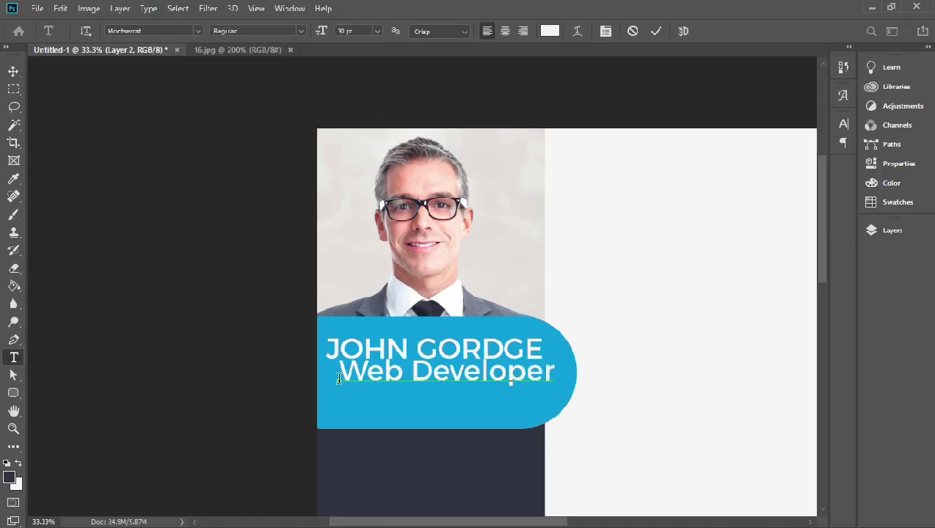
text( Designer)
key(ctrl+a)
click(377, 31)
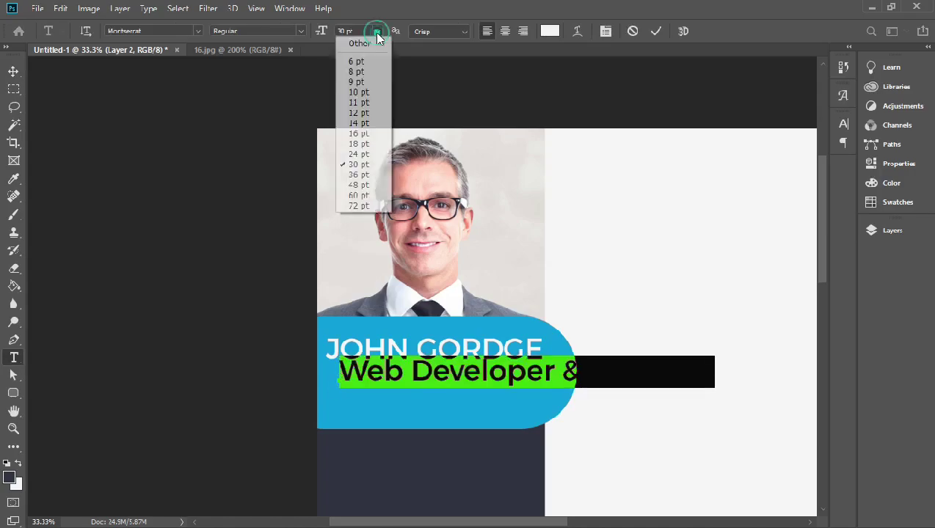
click(369, 154)
click(301, 31)
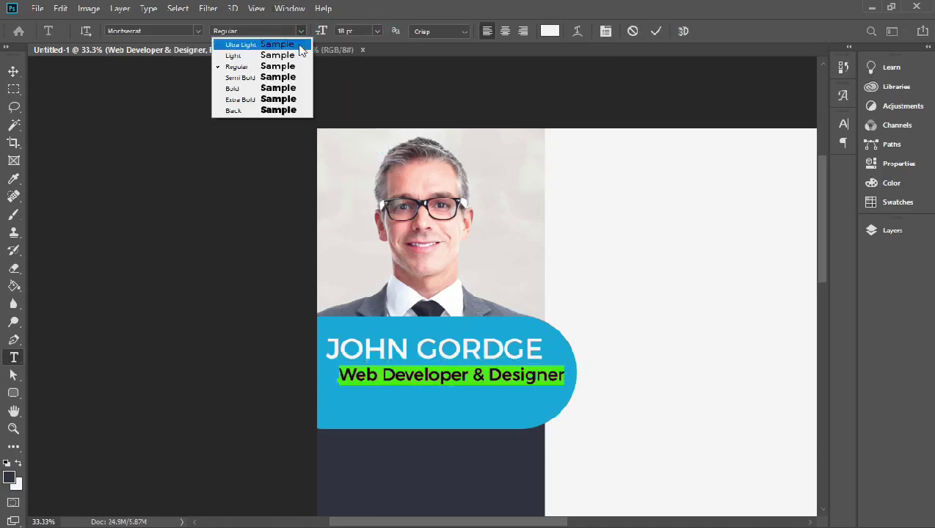
click(243, 53)
click(656, 31)
Position the subtitle under the name and lower the blue banner's top edge
key(v)
drag(504, 382, 483, 389)
drag(484, 349, 485, 357)
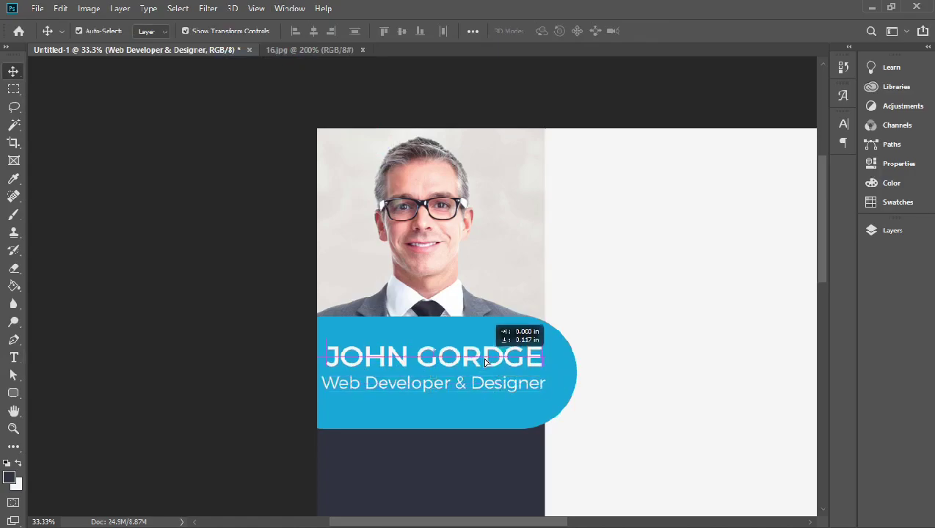
click(470, 334)
key(ctrl+t)
drag(422, 317, 421, 329)
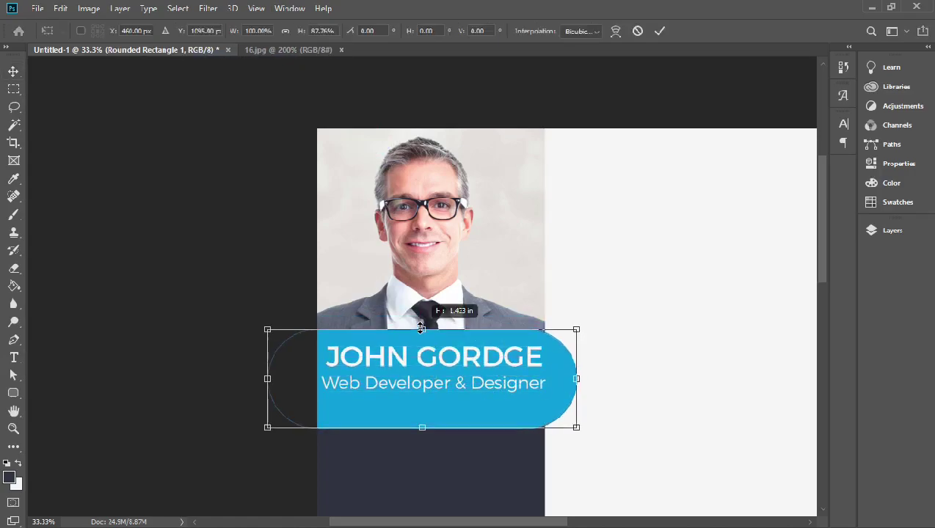
click(658, 31)
Fine-tune the subtitle and name positions within the banner
drag(458, 386, 458, 391)
drag(449, 355, 447, 397)
click(648, 203)
scroll(826, 223, down, 3)
scroll(791, 231, right, 2)
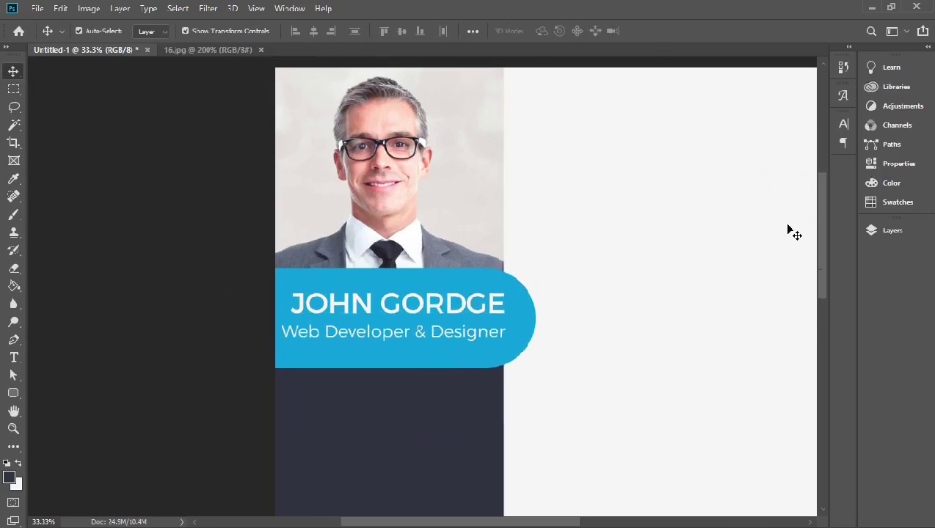
scroll(791, 231, down, 1)
Add the About me heading in the dark sidebar, coloured slate blue
key(t)
click(321, 393)
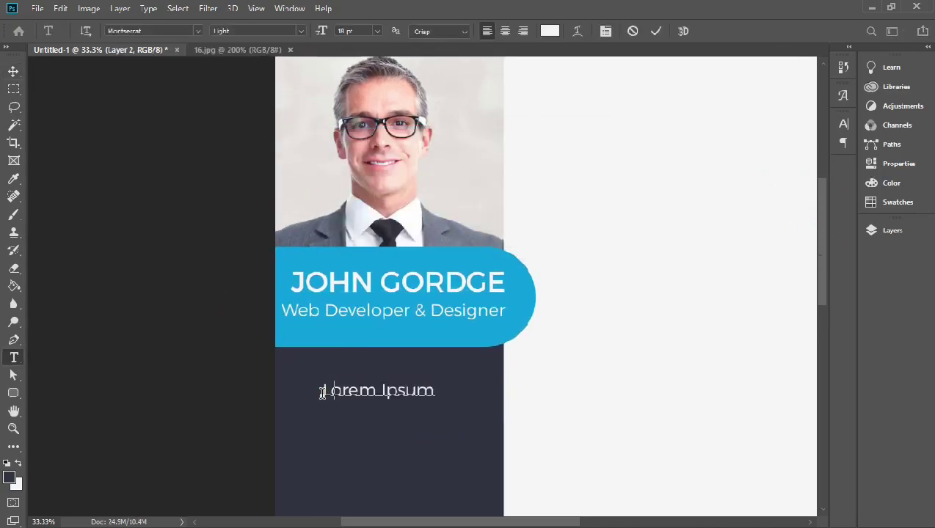
text(About me)
key(ctrl+a)
click(550, 31)
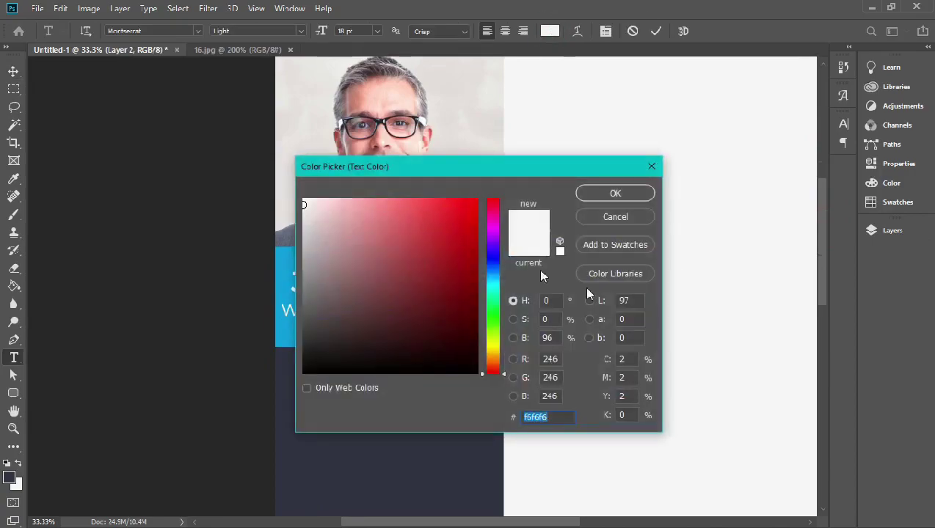
text(449966080)
click(633, 198)
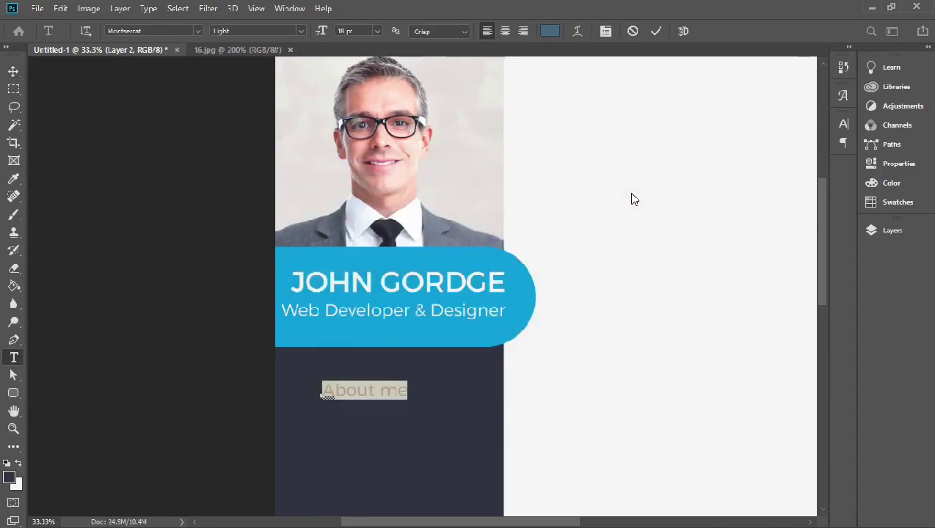
key(ctrl+Return)
Set the About me heading to Regular weight at 24 pt and reposition it
triple_click(367, 397)
click(300, 31)
click(289, 71)
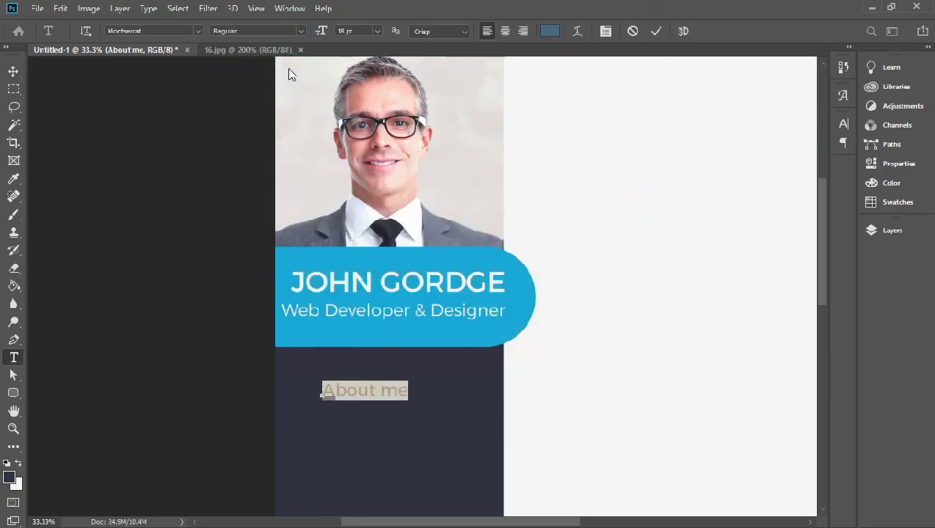
click(377, 31)
click(359, 160)
click(655, 30)
key(v)
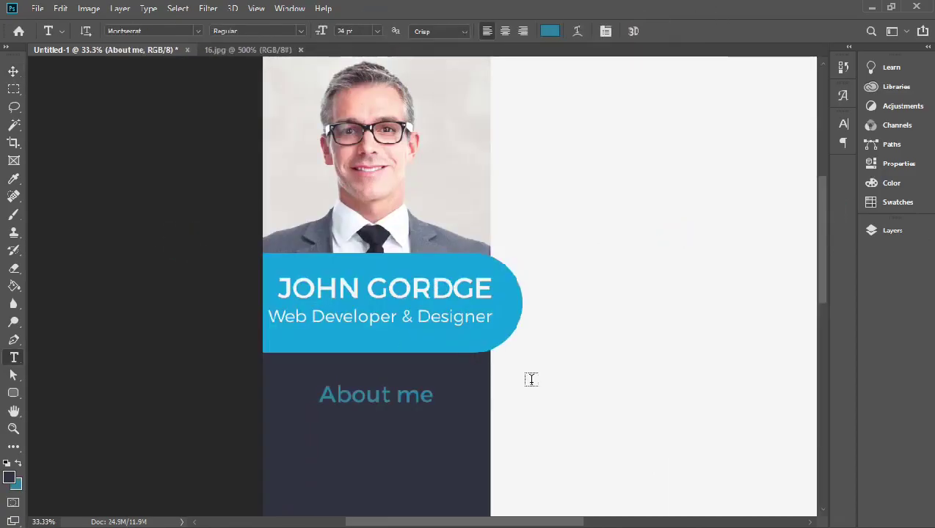
key(v)
drag(423, 394, 382, 394)
drag(823, 282, 823, 332)
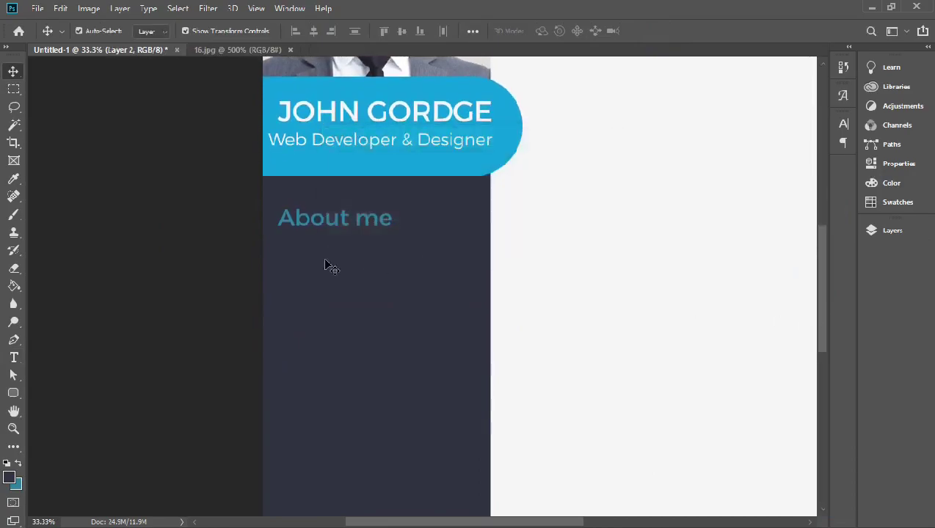
Add a white (ffffff) 11 pt placeholder paragraph with Auto leading below the heading
key(t)
drag(299, 242, 472, 425)
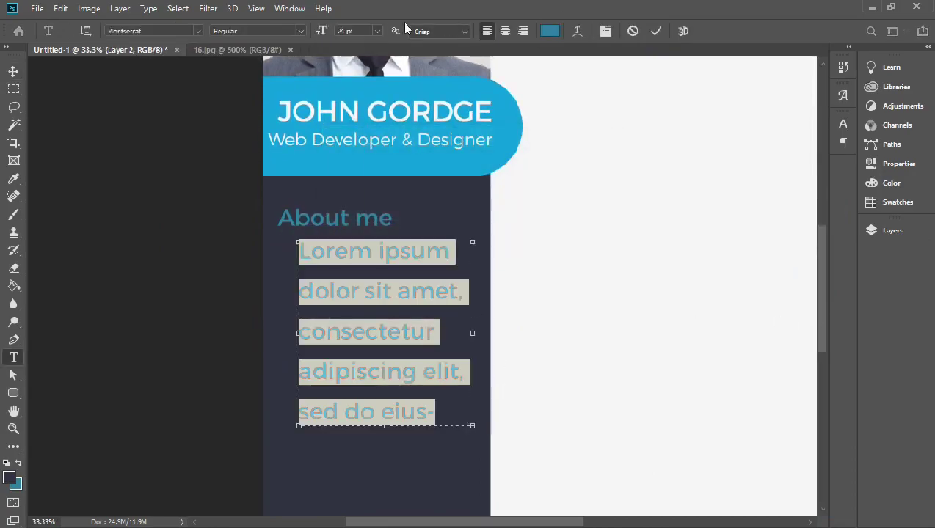
click(377, 30)
click(364, 93)
click(606, 31)
click(820, 153)
click(799, 165)
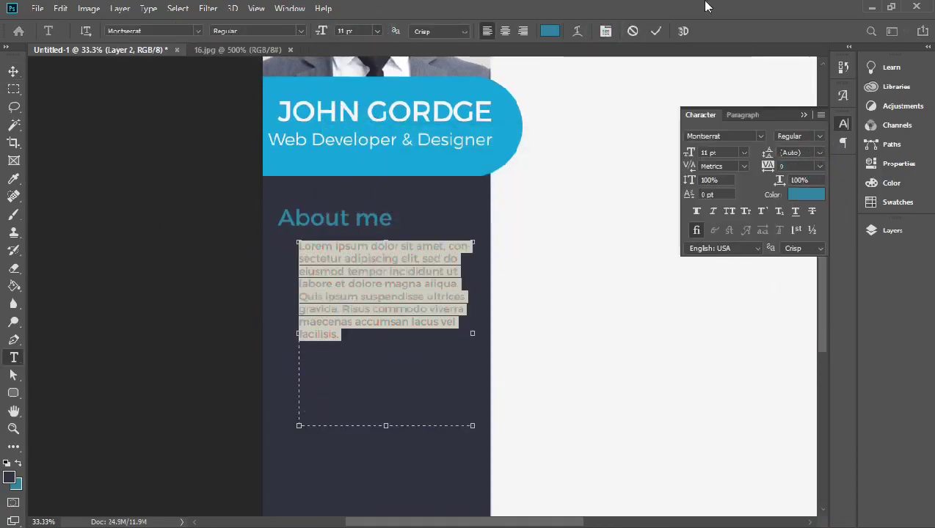
click(549, 31)
text(ff)
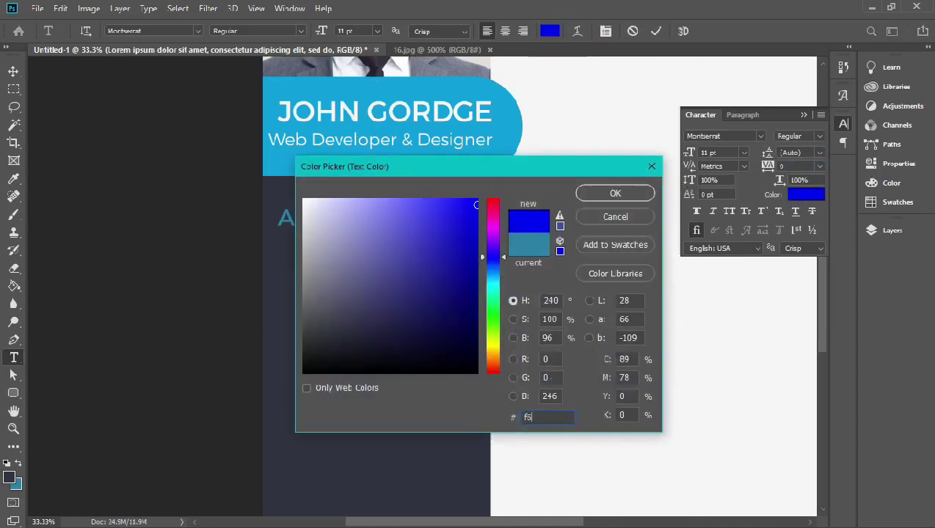
text(ffff)
key(Return)
Paste a second copy of the paragraph below the first and colour it white (ffffff)
click(342, 336)
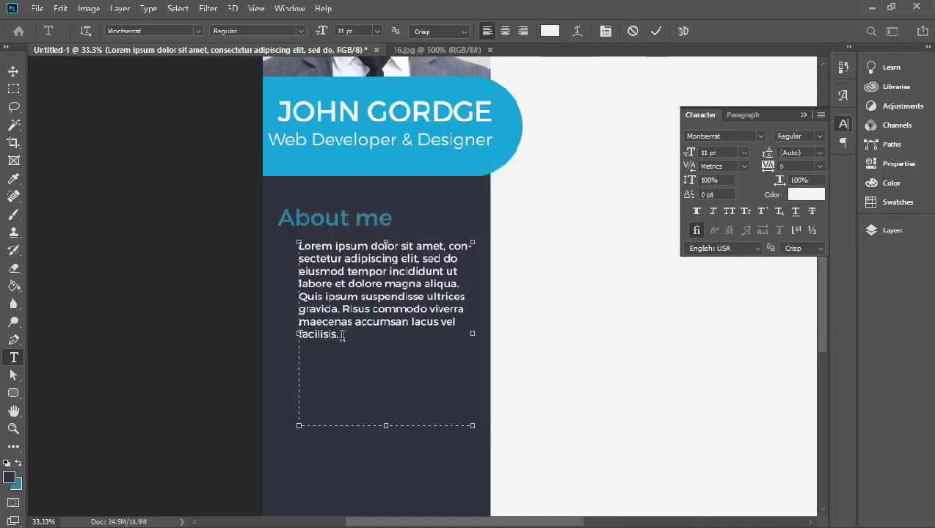
key(ctrl+v)
key(ctrl+a)
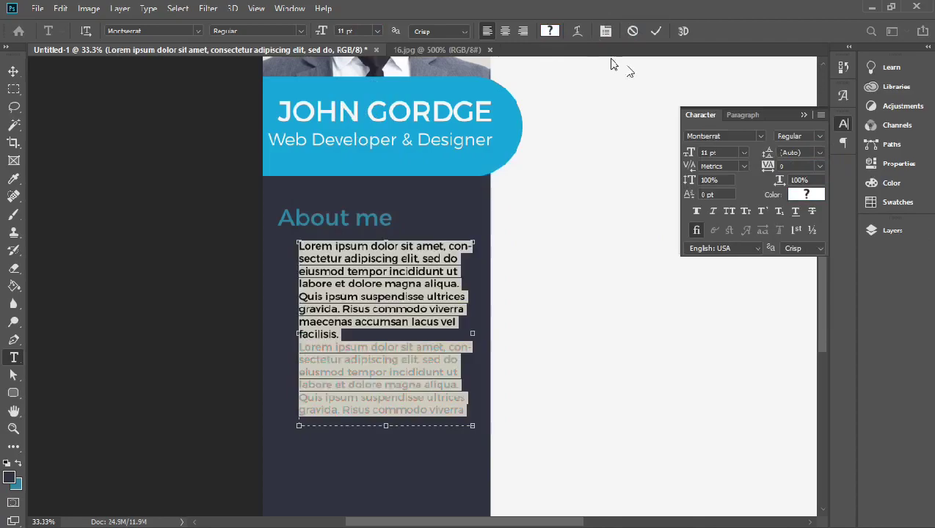
click(549, 31)
text(ffffff)
key(Return)
click(656, 30)
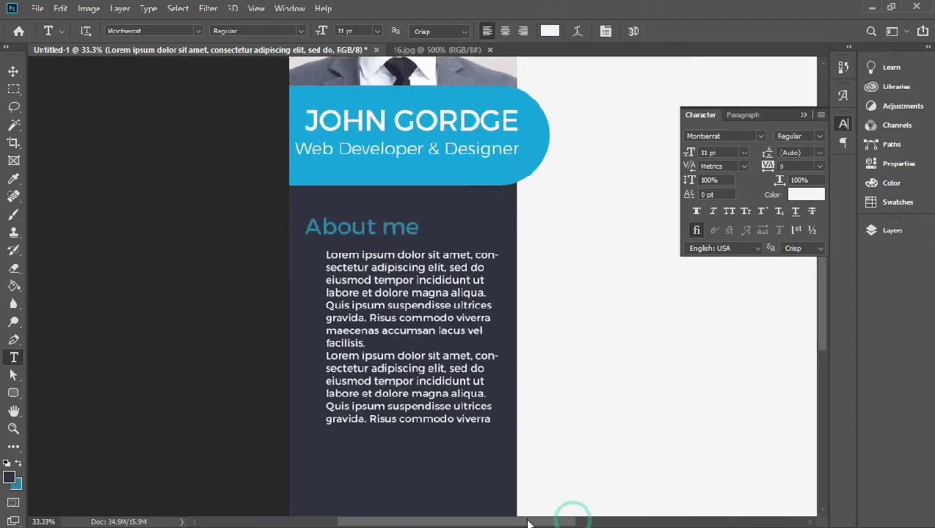
Start a new heading text box below the About me paragraph
key(v)
mouse_move(822, 334)
mouse_down()
mouse_move(837, 371)
mouse_move(815, 296)
mouse_up()
click(355, 356)
key(t)
click(320, 309)
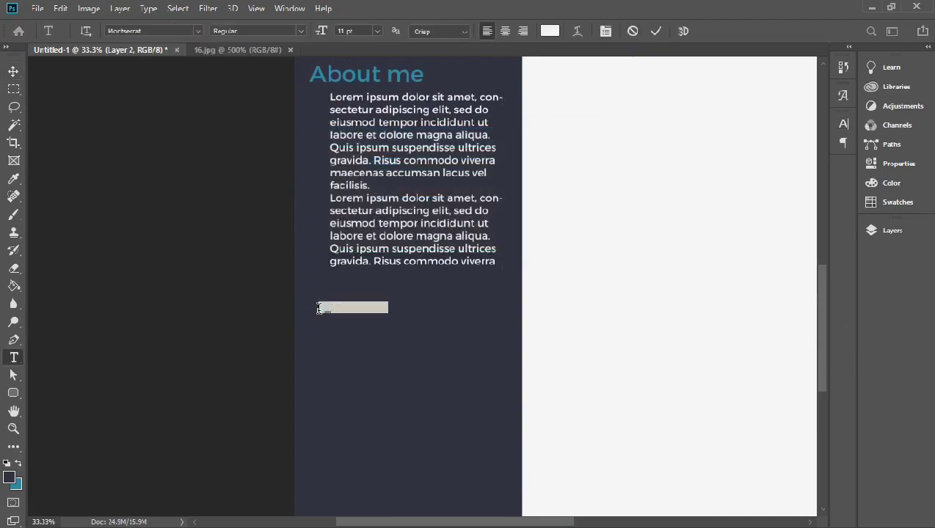
text(Skills)
key(ctrl+a)
Make the Contact me heading blue at 24 pt
click(550, 31)
click(429, 262)
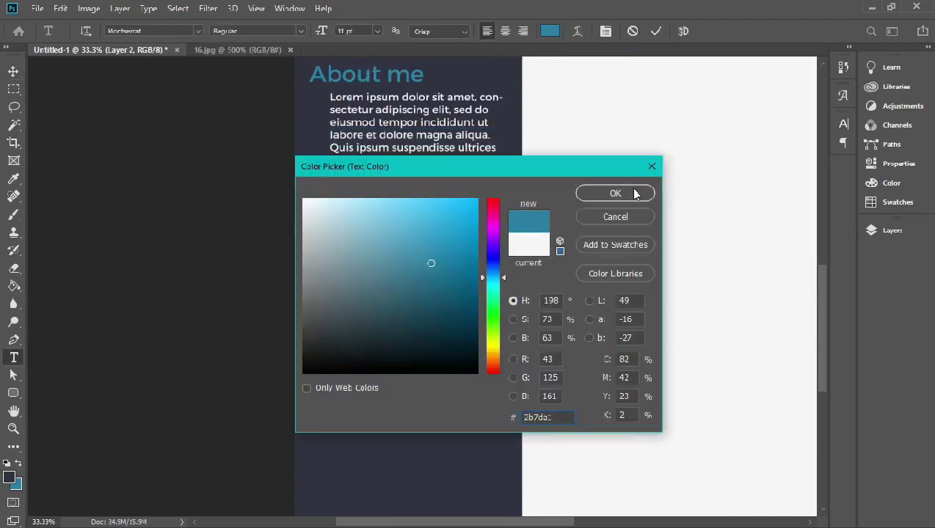
click(633, 192)
click(377, 31)
click(355, 152)
click(655, 31)
text(Contact me)
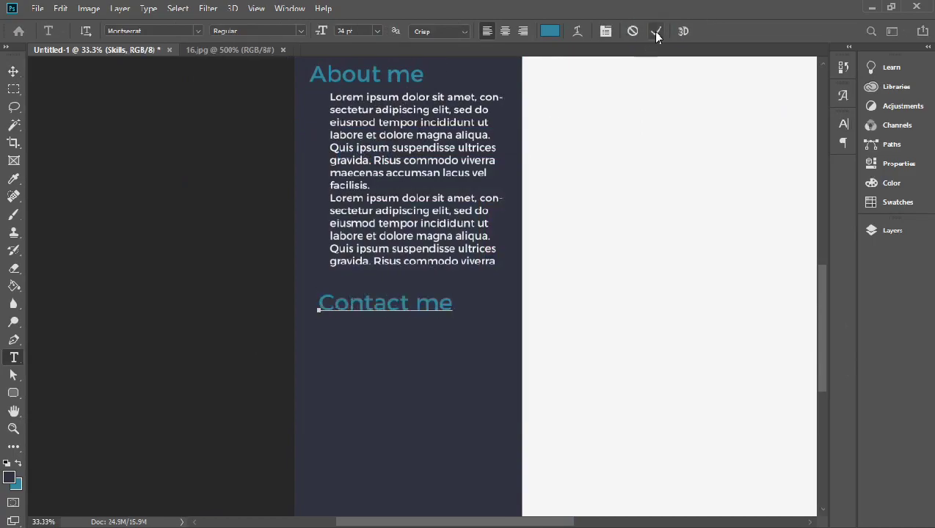
click(657, 31)
Bring the icons layer from icons.psd and resize it under the Contact me heading
click(190, 49)
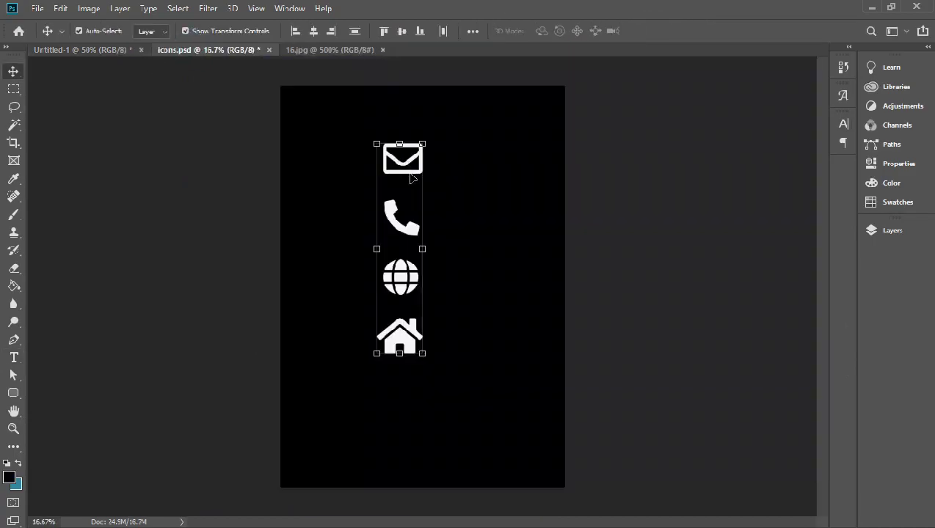
mouse_move(411, 176)
mouse_down()
mouse_move(326, 241)
mouse_move(376, 293)
mouse_up()
key(ctrl+minus)
key(ctrl+t)
drag(340, 94, 339, 251)
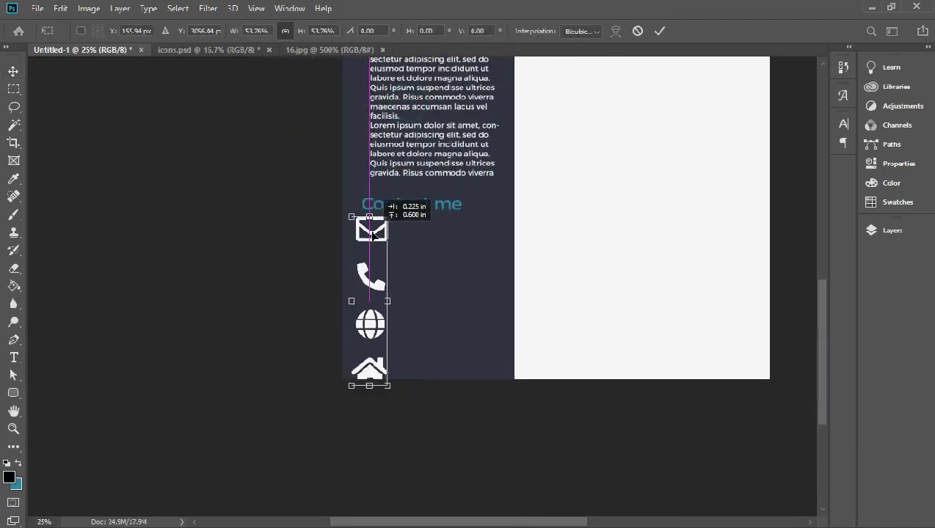
drag(370, 381, 370, 354)
click(660, 30)
key(ctrl+plus)
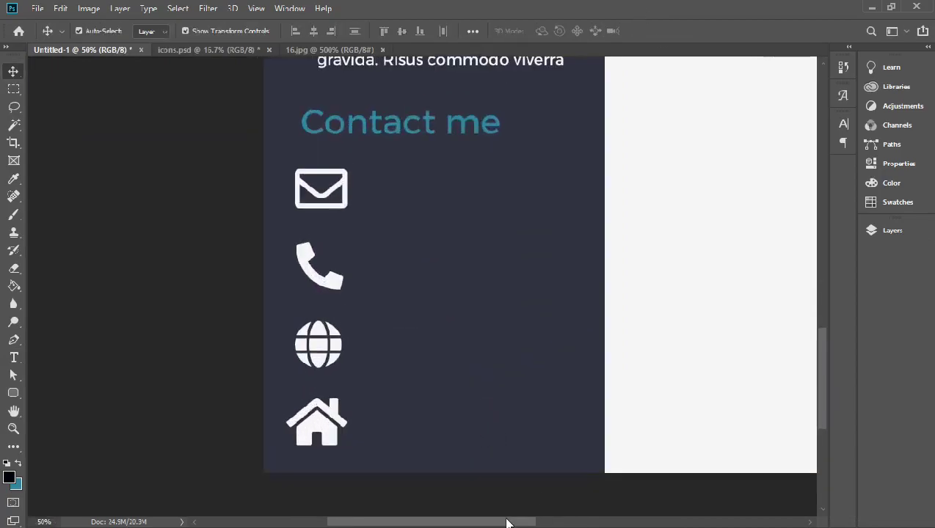
Stack the phone, envelope, globe and house icons evenly beneath the heading
drag(352, 191, 450, 269)
drag(351, 268, 349, 174)
mouse_move(459, 274)
mouse_down()
mouse_move(359, 269)
mouse_move(358, 261)
mouse_up()
drag(350, 345, 350, 334)
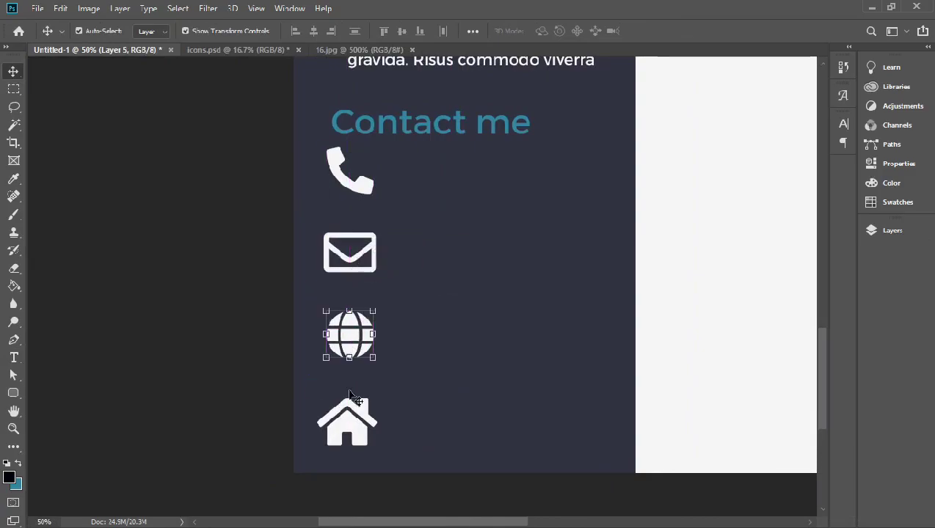
drag(349, 424, 345, 469)
Lock the sidebar background shape and scale the four icons down slightly
click(345, 469)
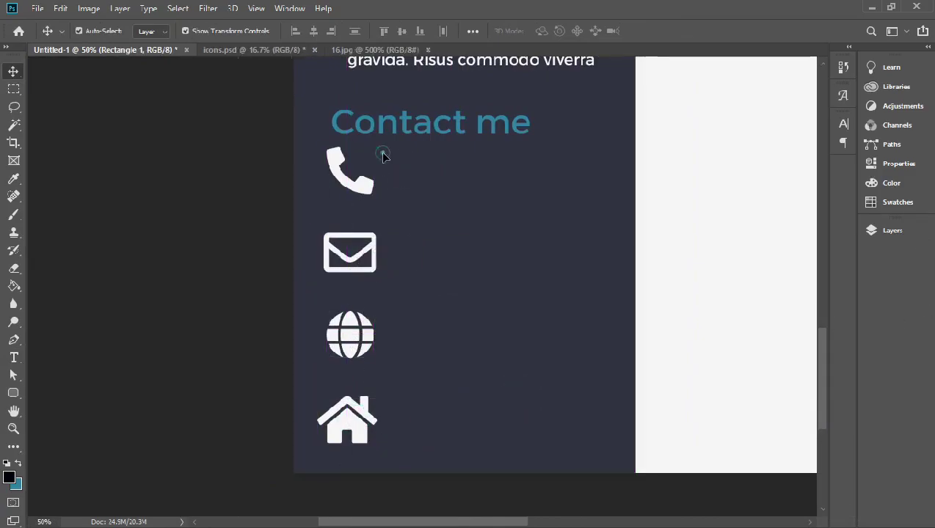
click(890, 230)
click(783, 194)
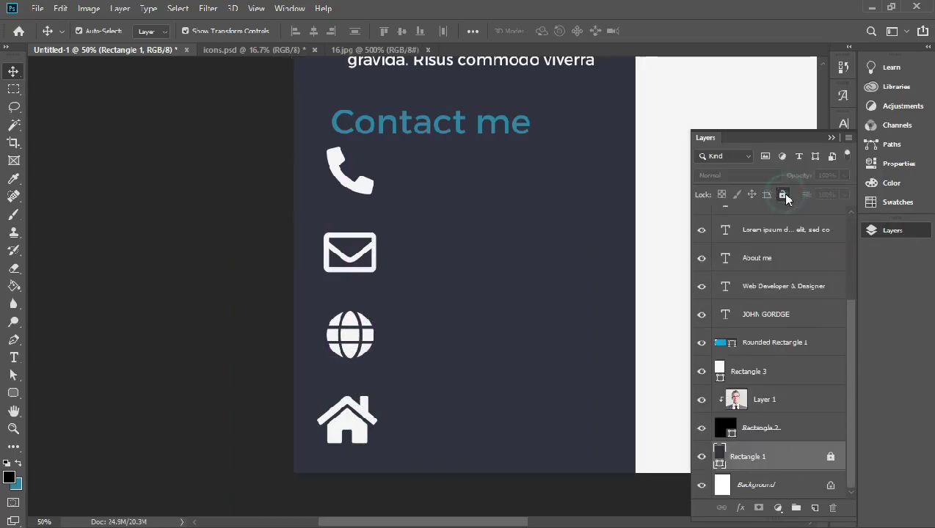
drag(417, 173, 325, 495)
drag(347, 143, 346, 174)
click(660, 32)
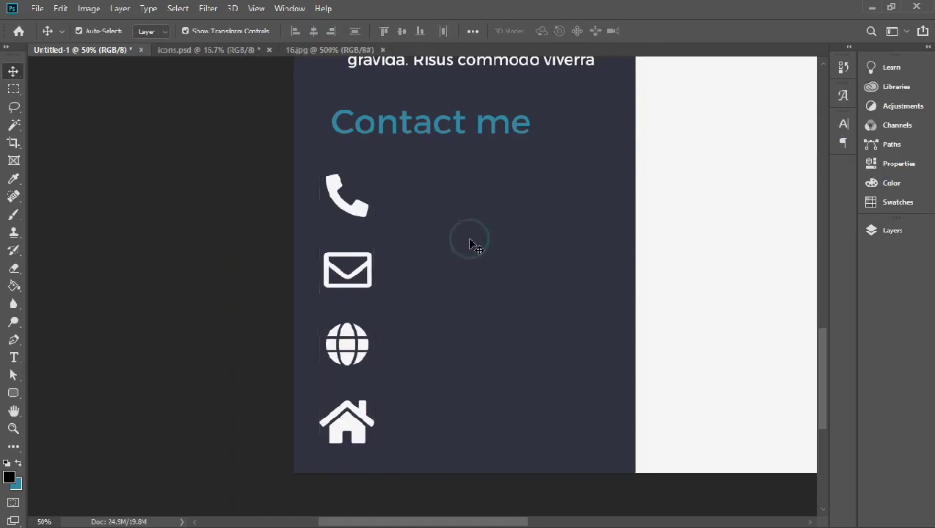
Add an 18 pt 'Phone no.' label beside the phone icon
click(393, 189)
click(550, 31)
click(864, 86)
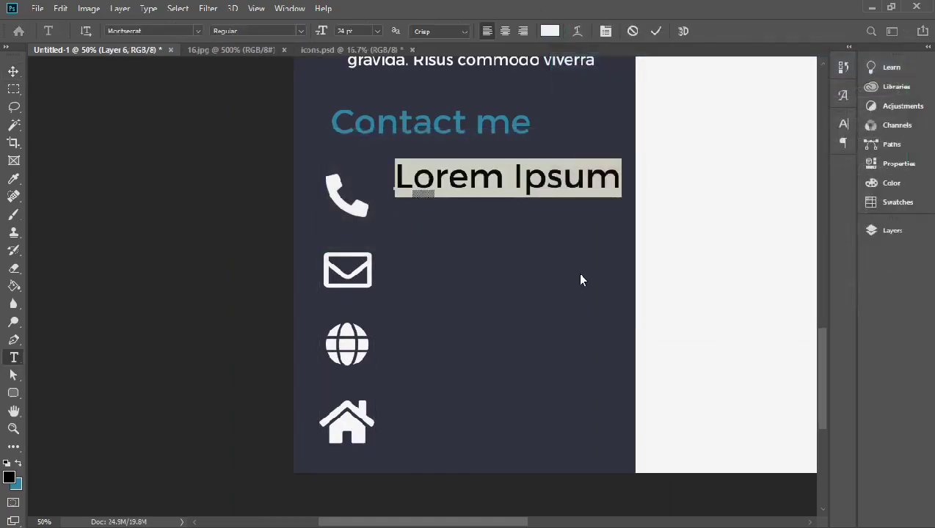
text(Phone no.)
key(ctrl+a)
click(376, 30)
click(367, 140)
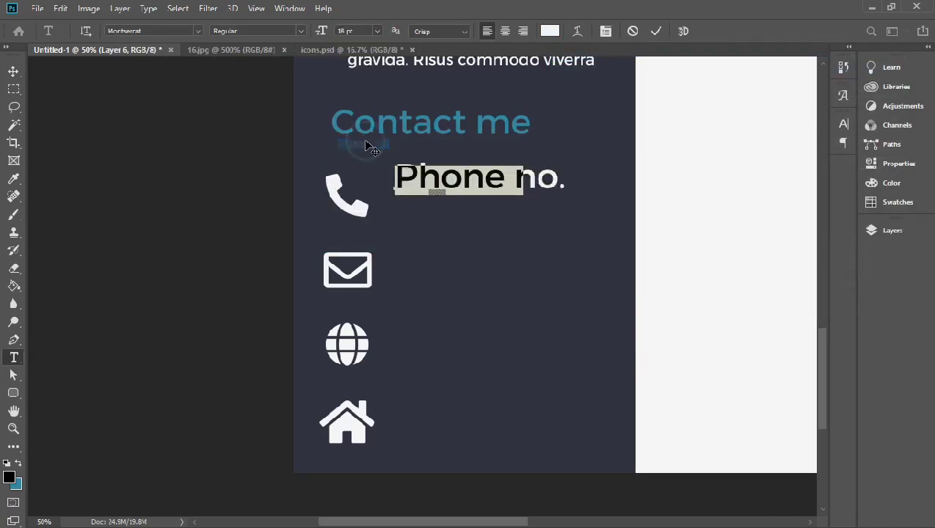
click(655, 31)
Copy the label beside the other icons and retitle them Email, Website and Address
key(v)
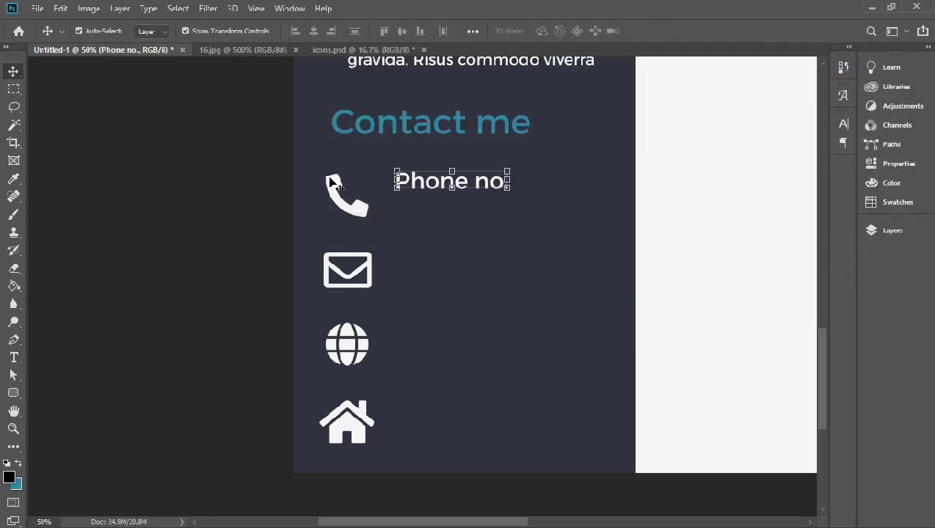
drag(441, 184, 444, 415)
click(440, 180)
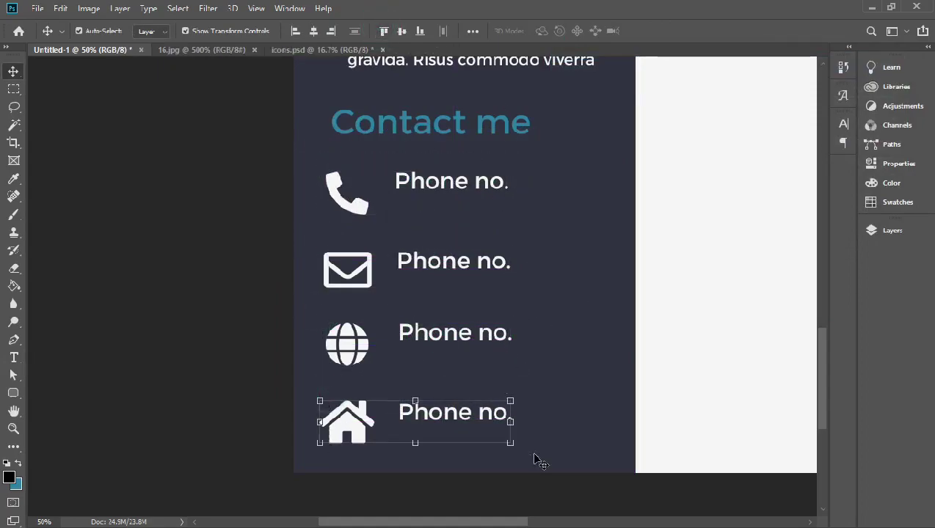
double_click(445, 261)
click(445, 262)
text(Email)
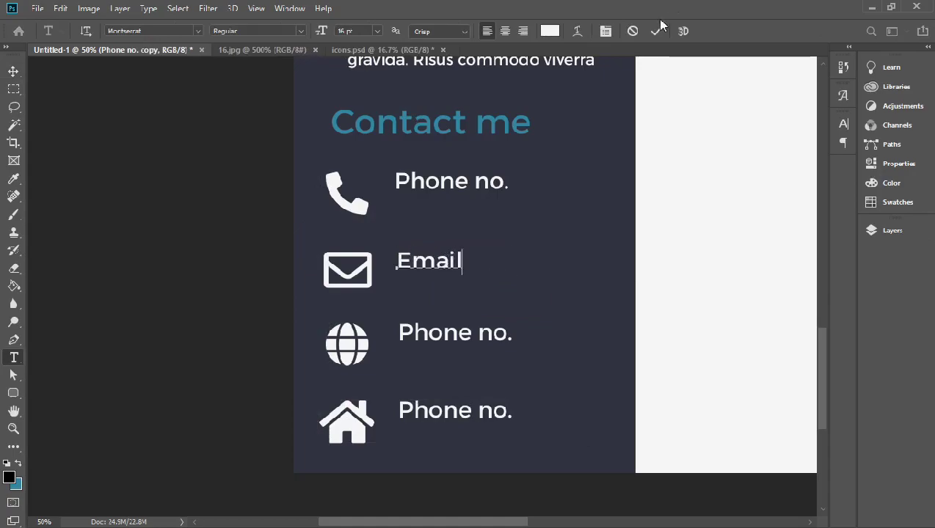
click(656, 30)
double_click(445, 334)
text(Website)
key(ctrl+Return)
double_click(435, 411)
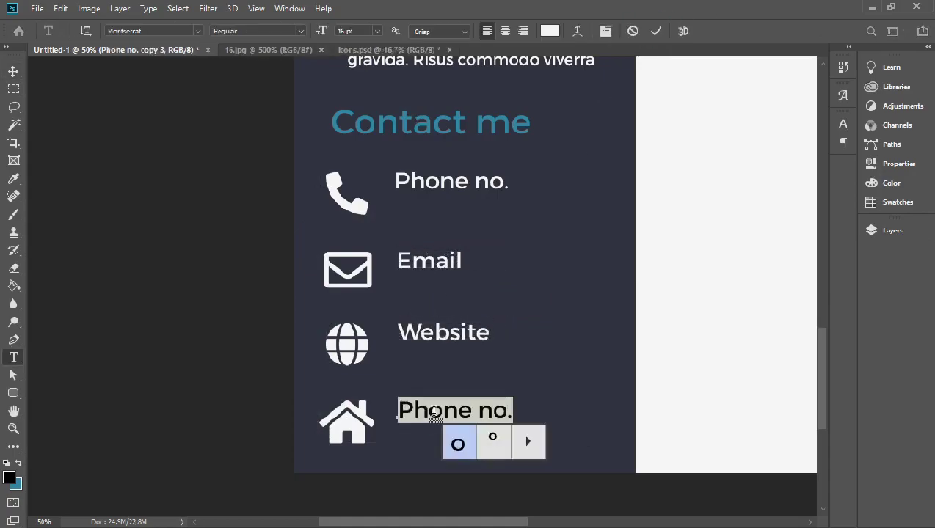
text(Address)
key(ctrl+Return)
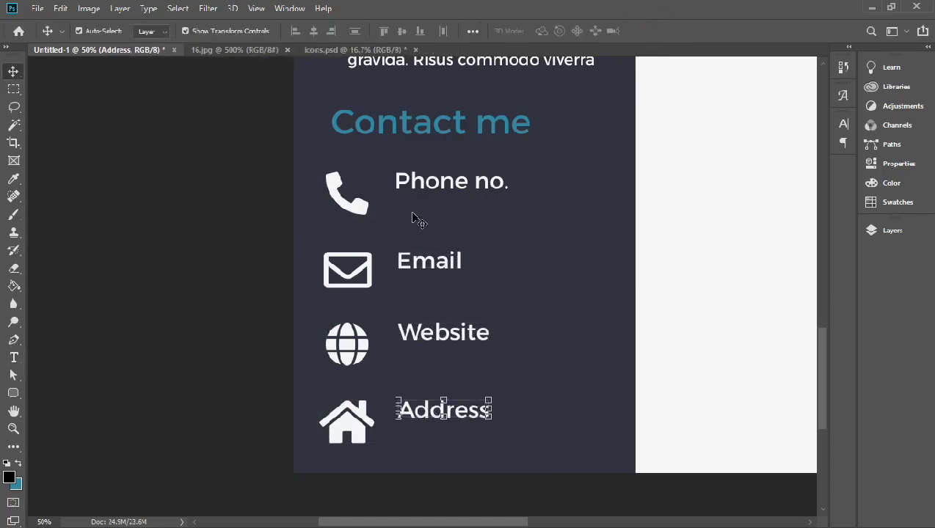
Add a smaller phone number detail line under the Phone no. label
click(403, 209)
key(BackSpace)
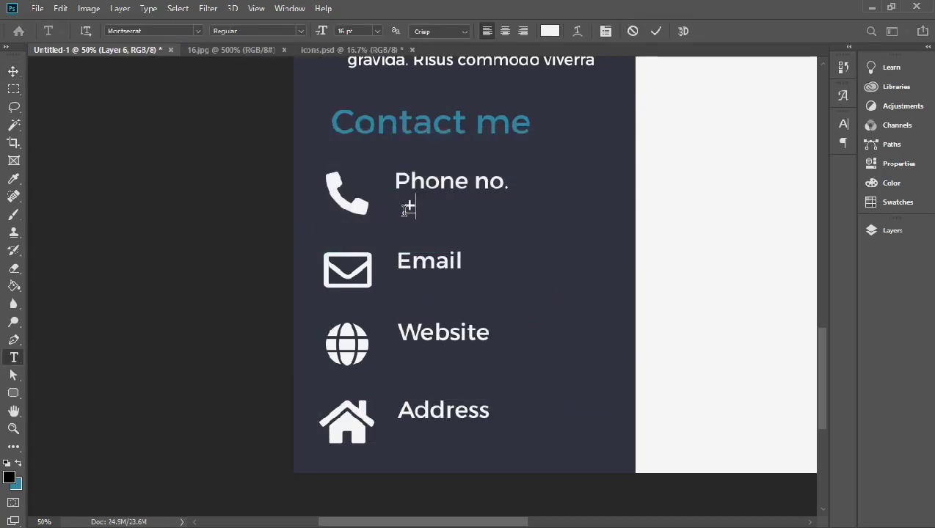
text(+62-********)
key(ctrl+a)
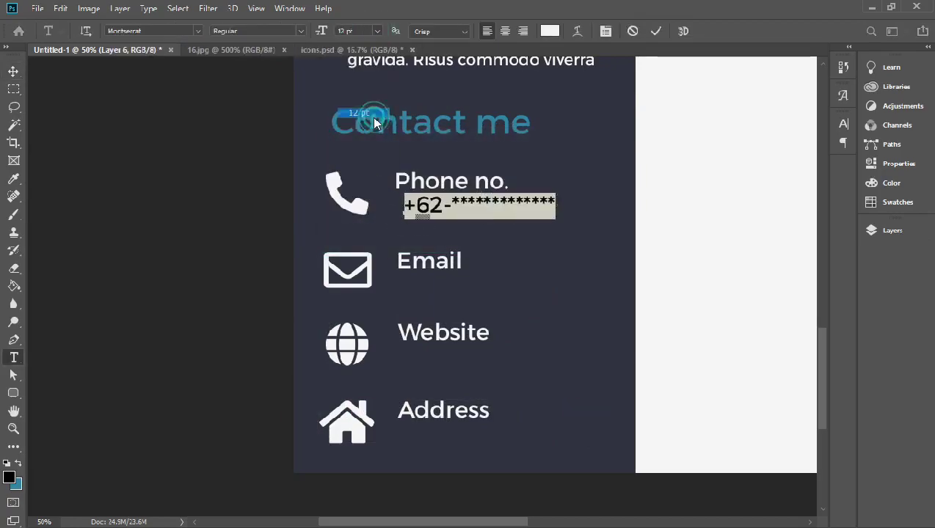
key(ctrl+shift+comma)
key(ctrl+shift+comma)
key(ctrl+Return)
Copy the detail line under the Email, Website and Address labels and align them
key(v)
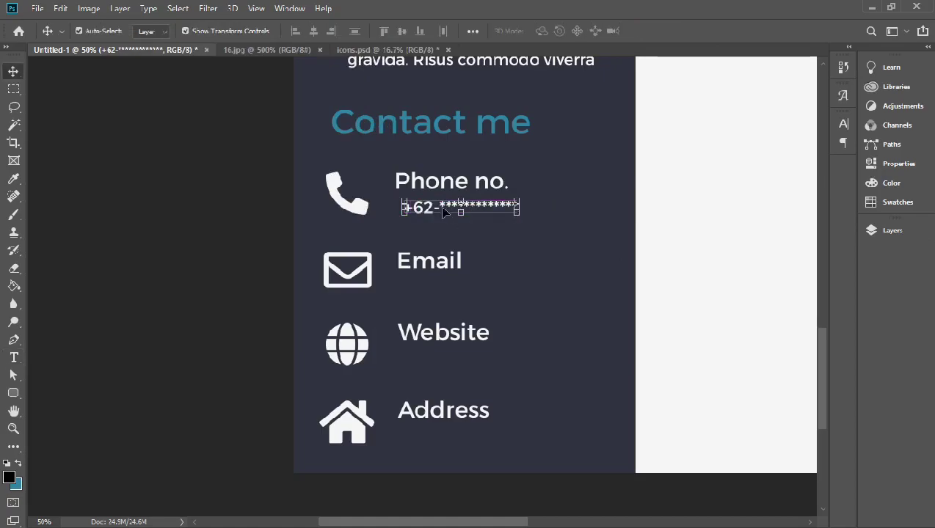
drag(443, 211, 431, 289)
drag(424, 367, 426, 439)
drag(430, 207, 425, 210)
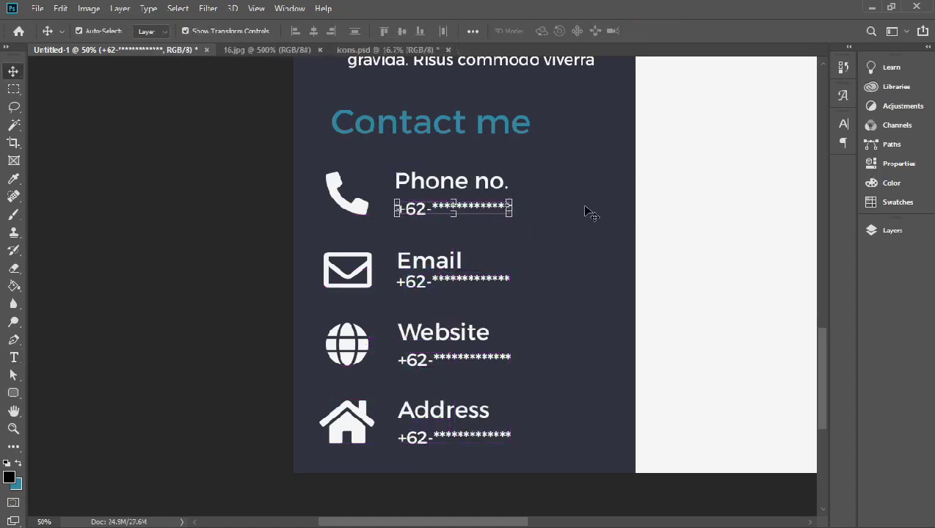
drag(422, 282, 420, 285)
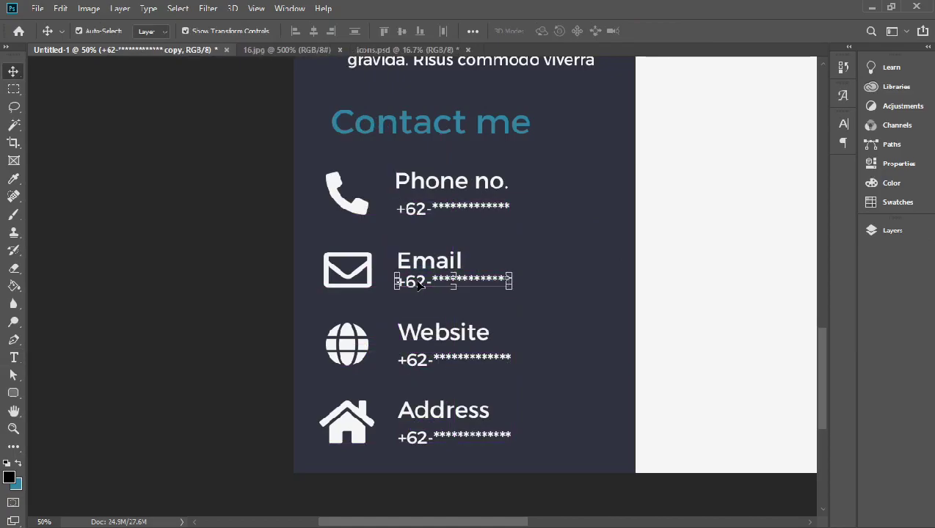
Replace the copied detail lines with the email, website and address details
double_click(420, 284)
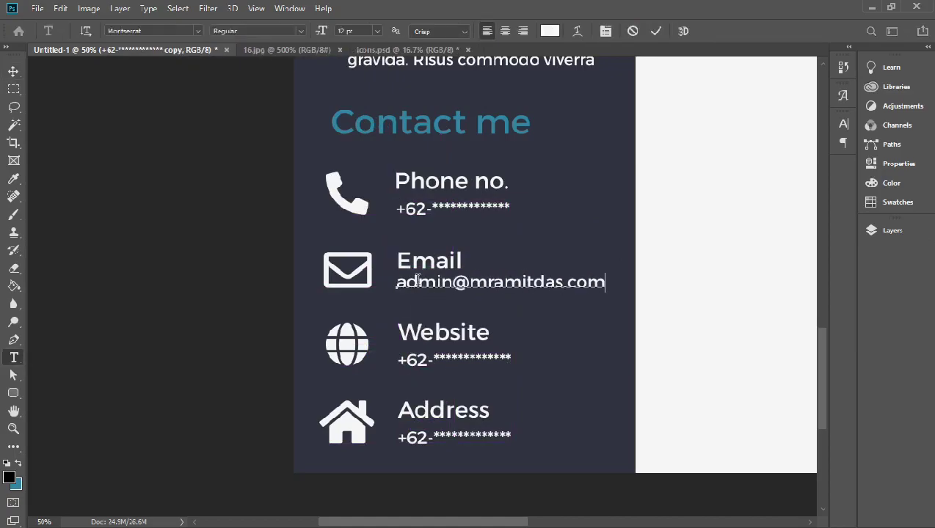
double_click(422, 358)
text(www.mramitdas.com)
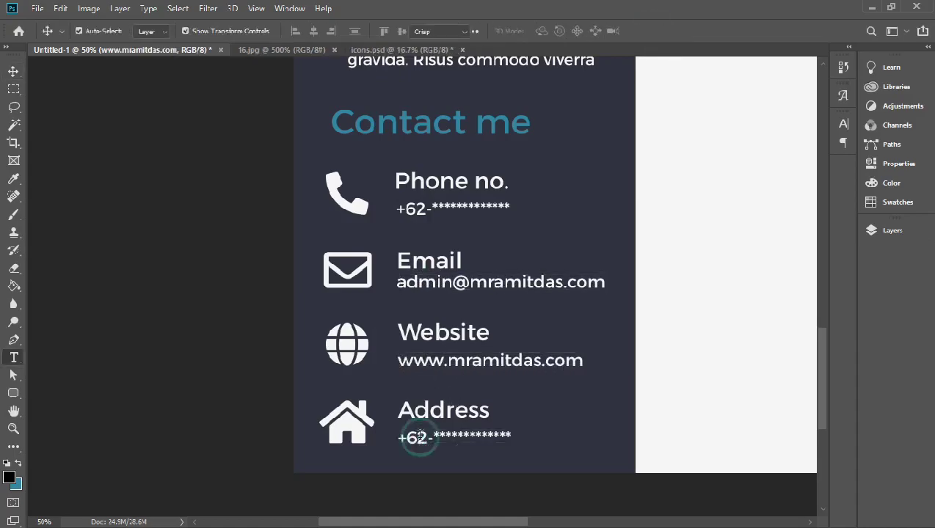
double_click(420, 438)
text(elhi, India)
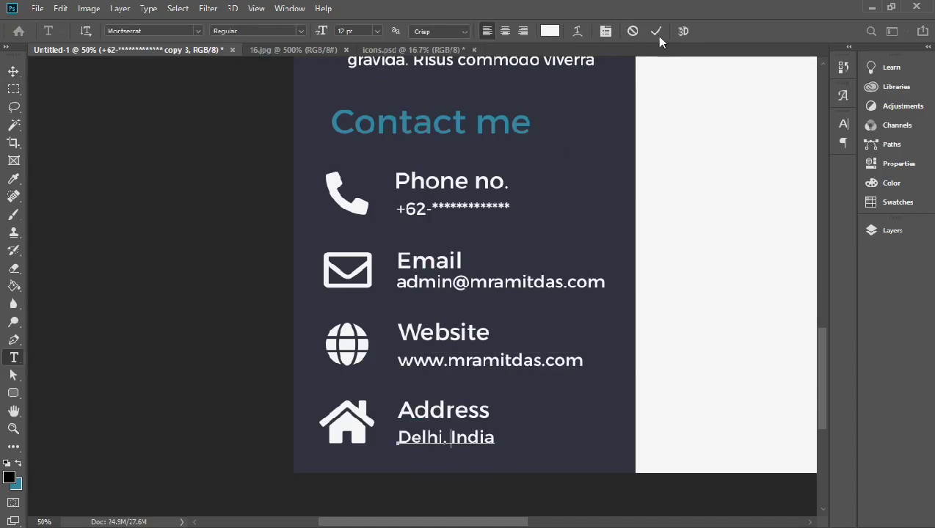
click(656, 31)
key(v)
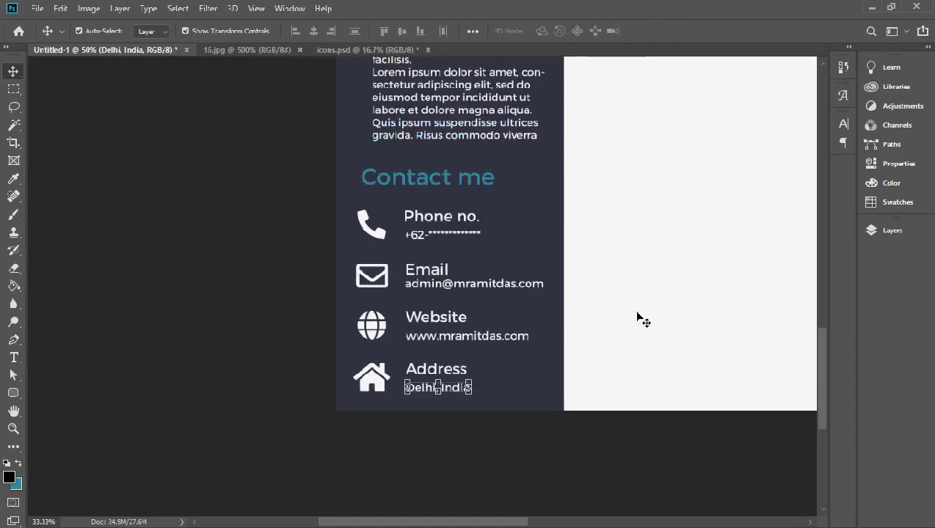
key(ctrl+minus)
key(ctrl+minus)
key(ctrl+minus)
key(ctrl+plus)
key(ctrl+plus)
Create a new layer and type the Work Experience heading in the banner's blue
scroll(716, 177, up, 5)
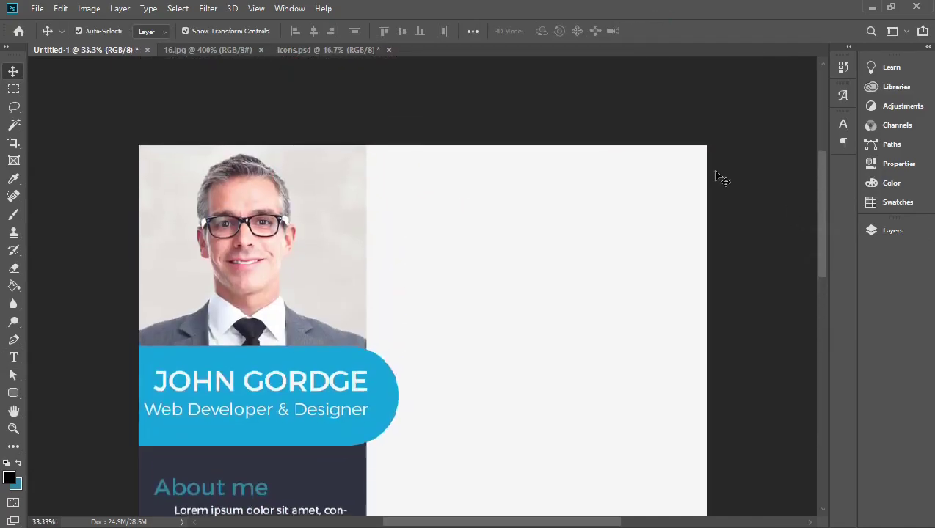
key(ctrl+shift+n)
key(Return)
key(t)
click(550, 31)
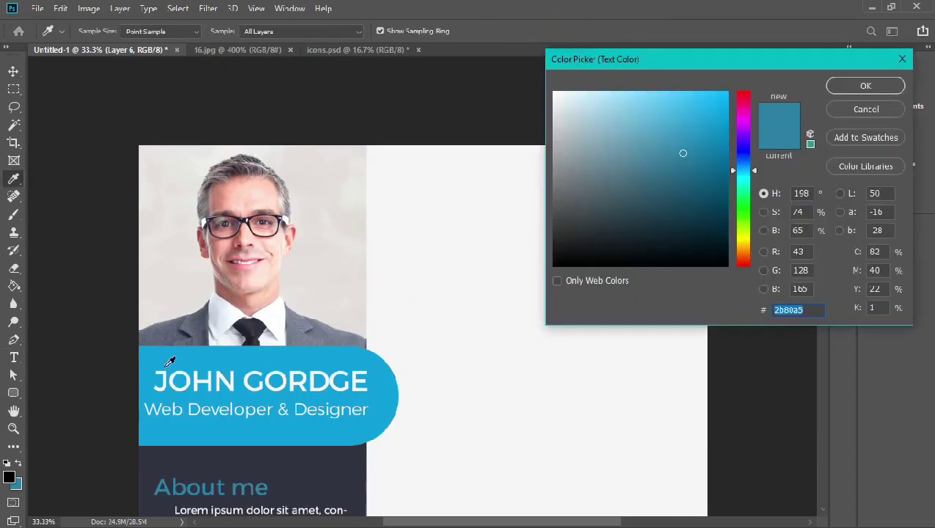
click(863, 84)
click(417, 200)
text(Work Experience)
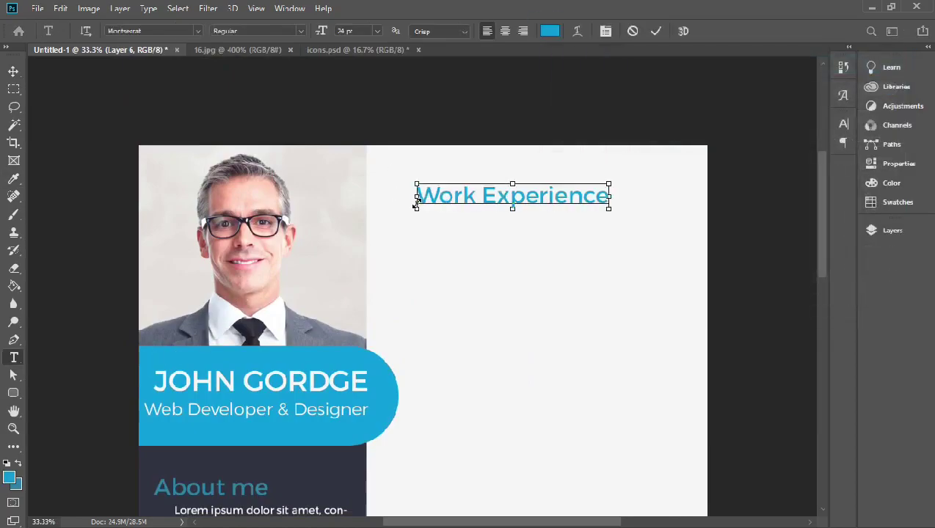
Enlarge the heading, nudge it slightly right, and start a vertical line below it
key(ctrl+a)
key(ctrl+shift+period)
key(ctrl+Return)
key(v)
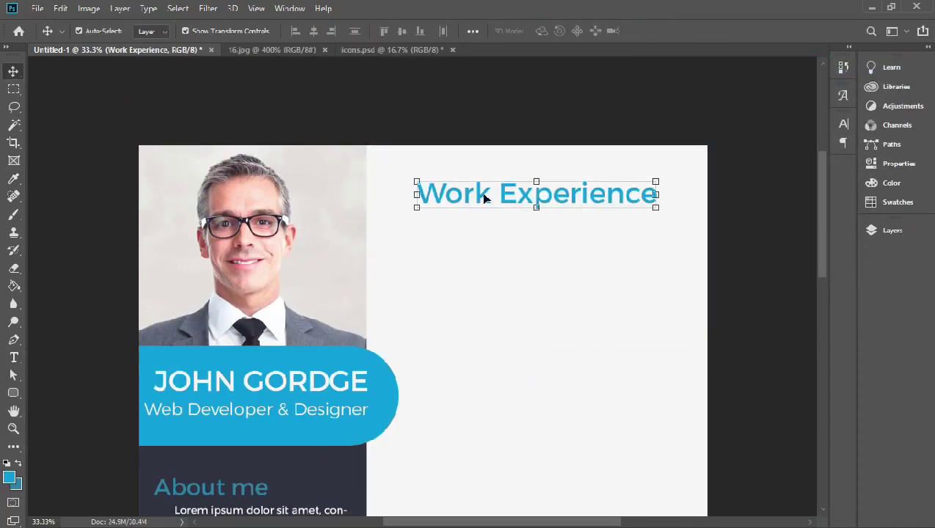
drag(484, 198, 490, 198)
drag(409, 137, 409, 384)
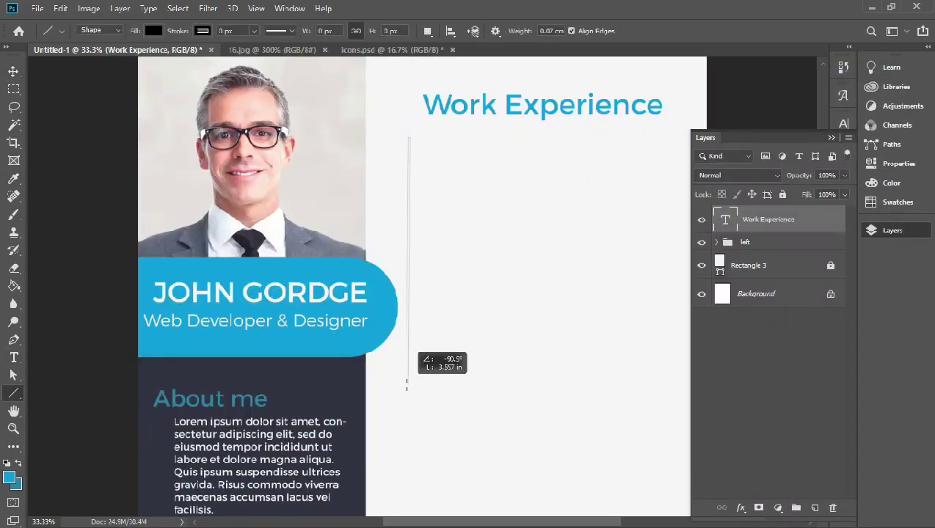
Finish the vertical timeline line and nudge it slightly to the right
key(v)
click(726, 452)
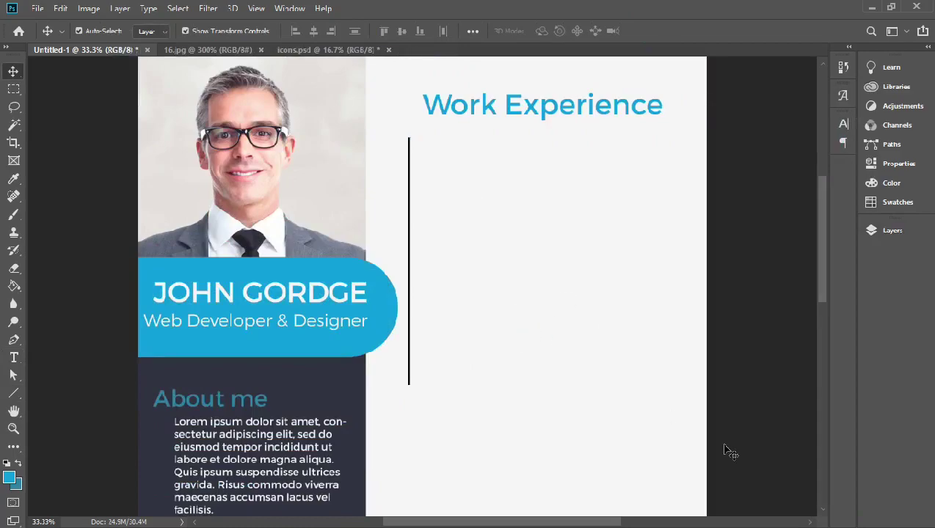
key(ctrl+minus)
drag(419, 192, 424, 193)
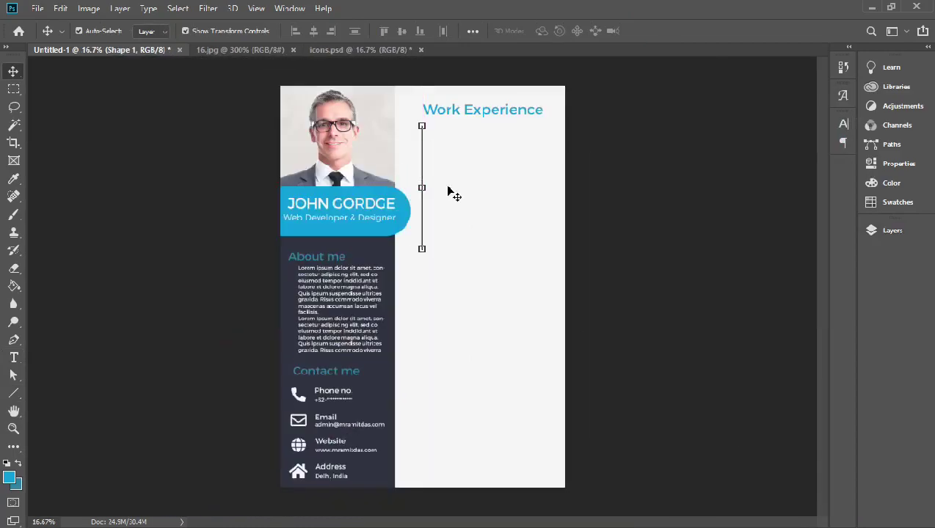
click(471, 199)
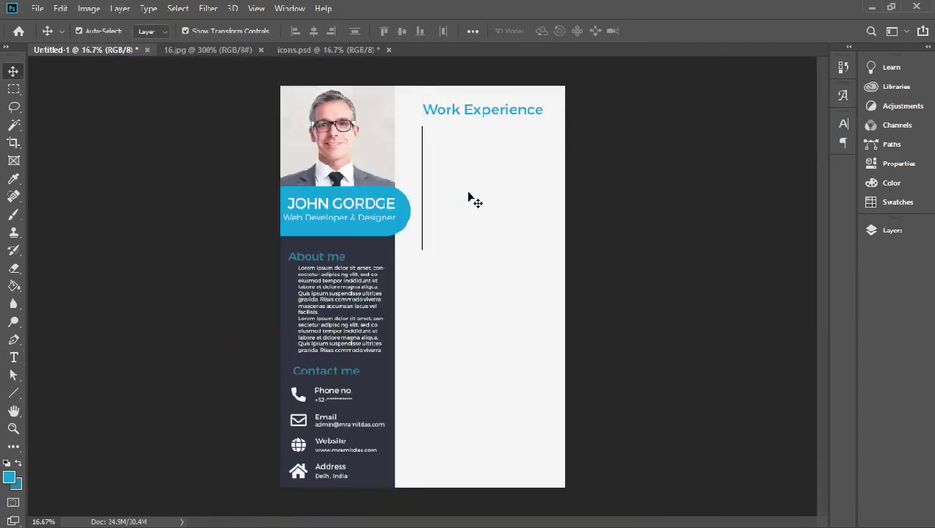
key(ctrl+plus)
scroll(831, 218, up, 3)
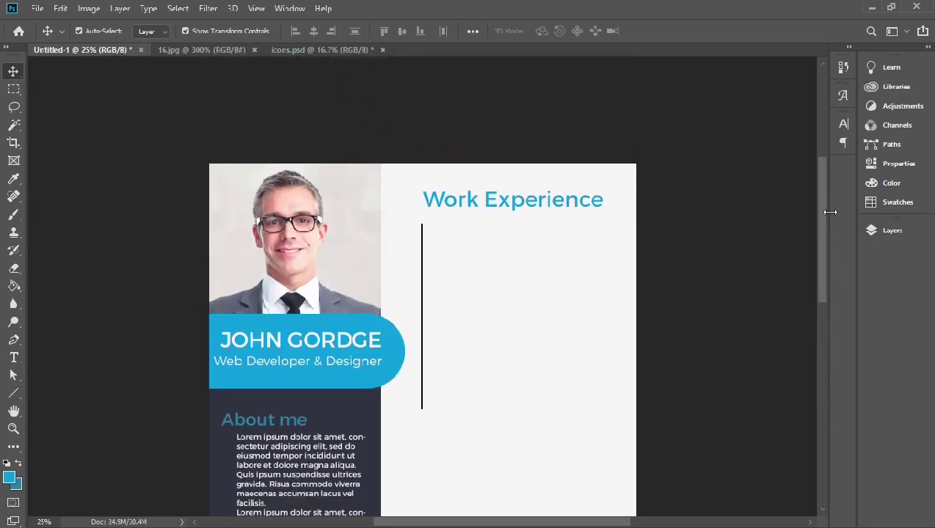
Draw a 50 px circle with no stroke on the vertical timeline line
right_click(13, 395)
click(75, 420)
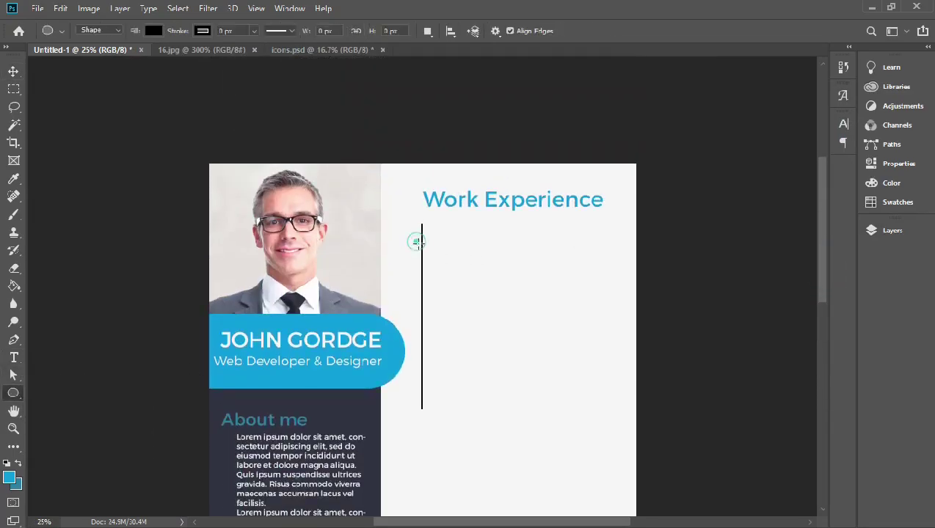
drag(416, 241, 428, 253)
click(733, 163)
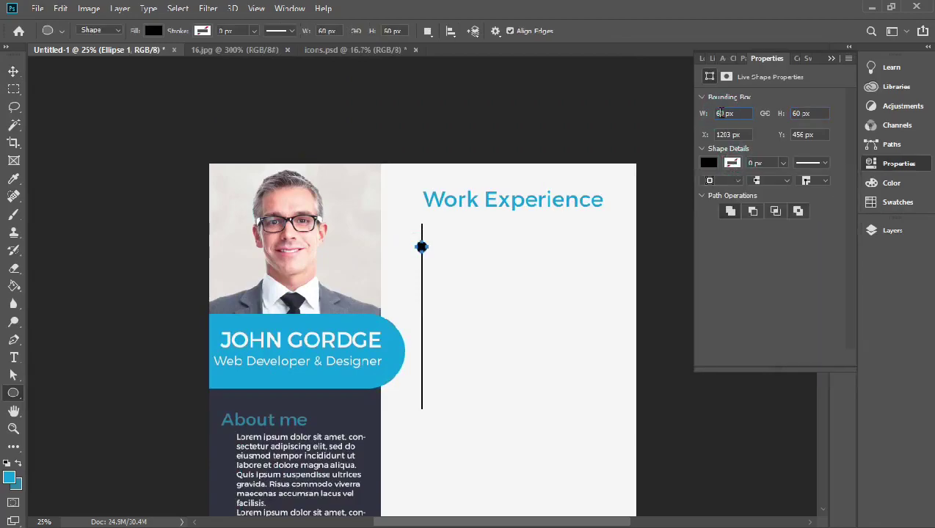
key(Tab)
text(50)
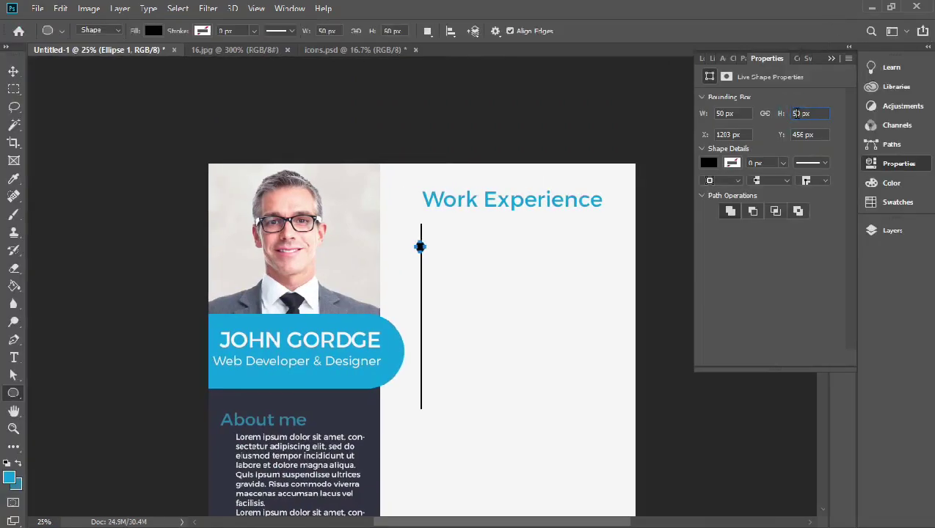
click(832, 59)
Centre the dot on the line and Alt-drag two copies down the timeline
key(v)
key(ctrl+plus)
key(ctrl+plus)
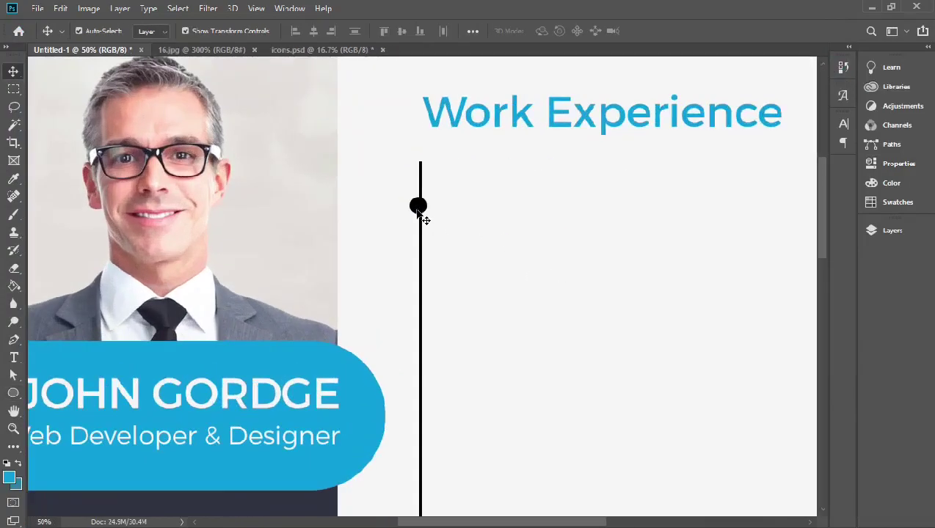
mouse_move(418, 206)
mouse_down()
mouse_move(396, 209)
mouse_move(423, 208)
mouse_move(422, 428)
mouse_up()
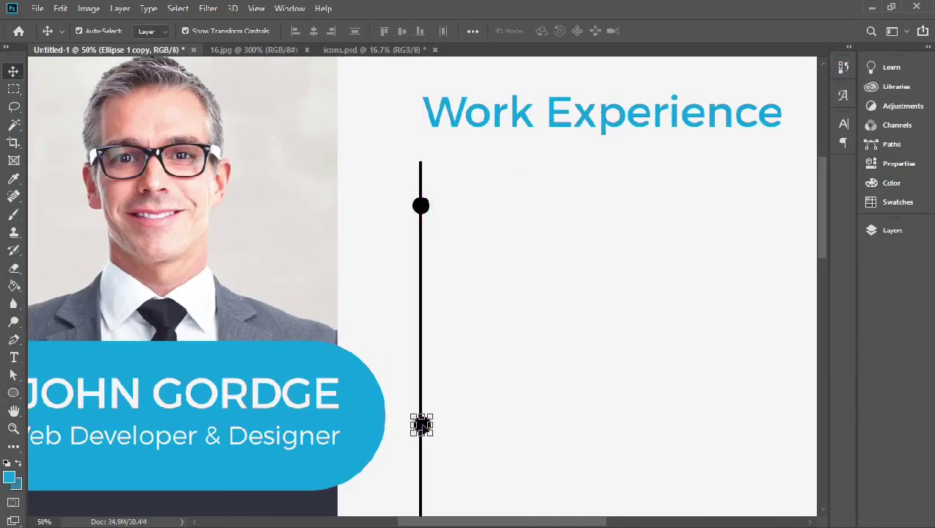
drag(822, 224, 830, 235)
mouse_move(420, 136)
mouse_down()
mouse_move(424, 277)
mouse_move(421, 244)
mouse_up()
drag(422, 358, 421, 380)
drag(421, 245, 420, 256)
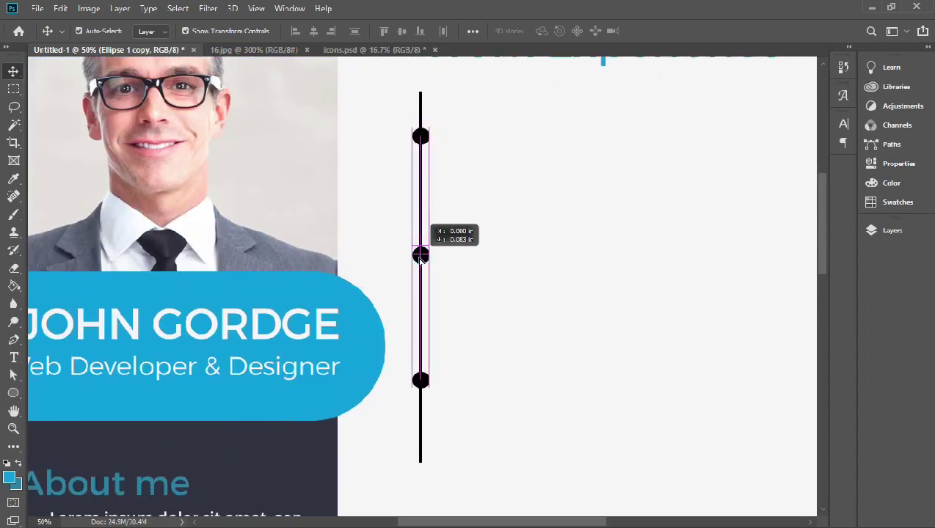
click(521, 259)
mouse_move(823, 257)
mouse_down()
mouse_move(825, 244)
mouse_move(825, 253)
mouse_up()
Reposition the top dot so the three dots are evenly spaced along the line
click(428, 168)
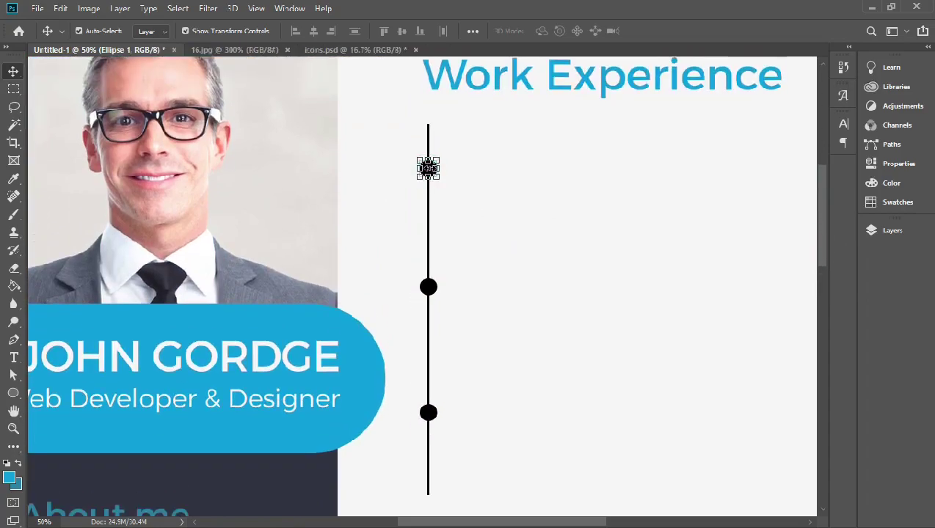
key(ctrl+plus)
key(ctrl+plus)
key(ctrl+plus)
drag(850, 204, 819, 144)
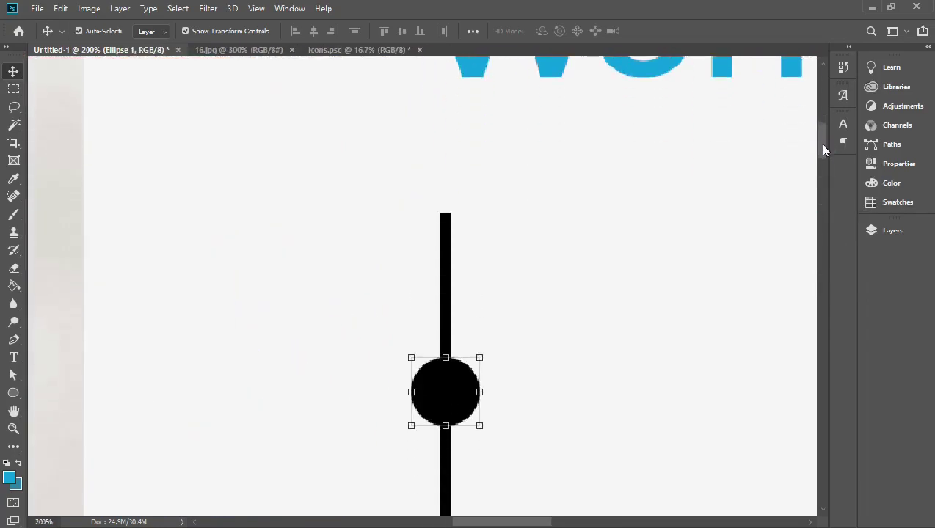
scroll(439, 262, down, 2)
key(ctrl+minus)
scroll(828, 188, down, 3)
drag(433, 446, 433, 375)
click(559, 373)
key(ctrl+minus)
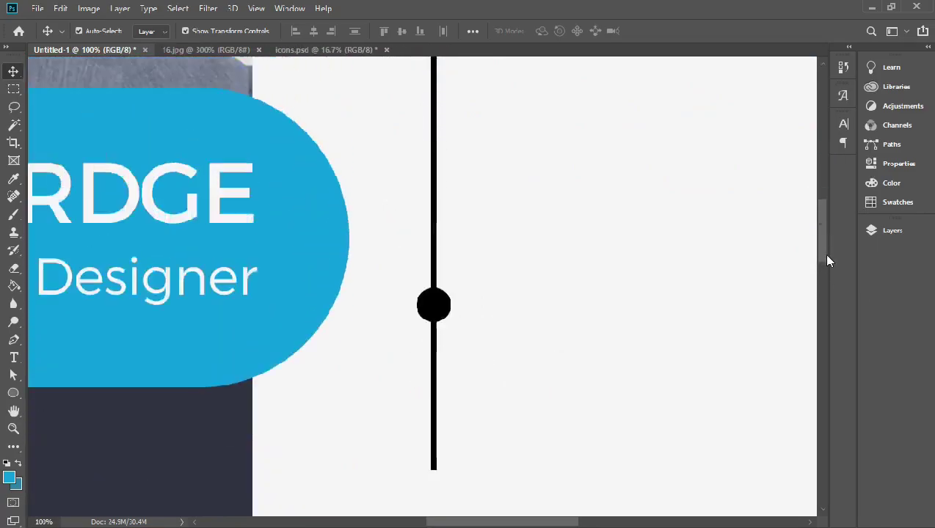
key(ctrl+minus)
key(ctrl+plus)
key(ctrl+plus)
key(ctrl+plus)
key(ctrl+minus)
key(ctrl+minus)
key(ctrl+minus)
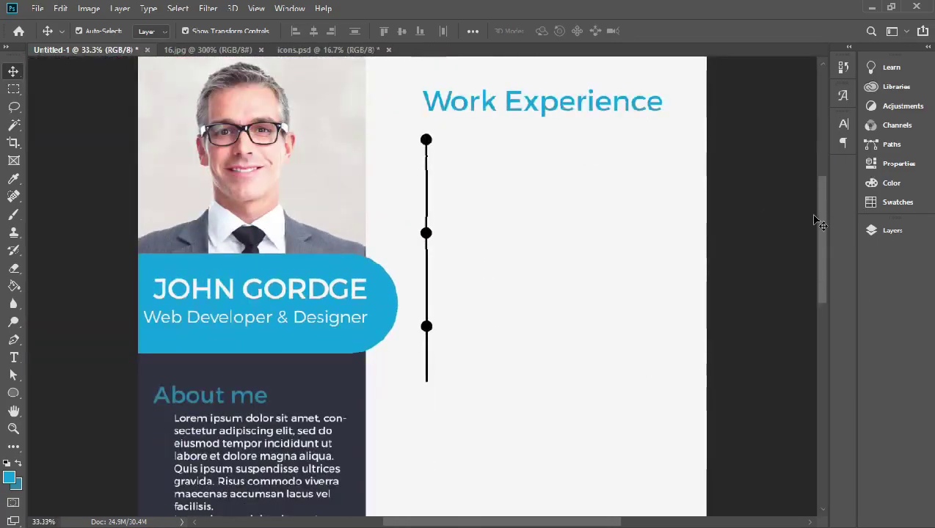
key(ctrl+plus)
key(ctrl+plus)
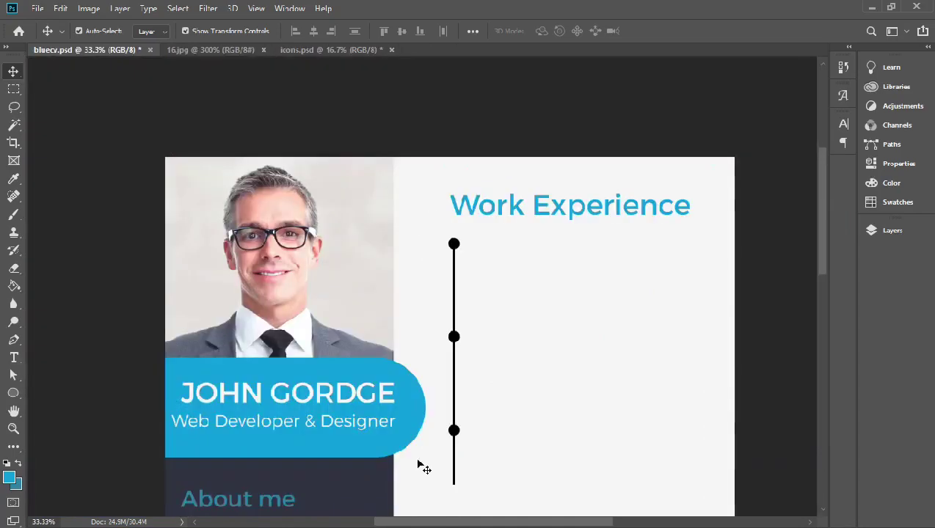
Add an 'Experience no.1' text label beside the top timeline dot
key(t)
click(473, 246)
text(Company no.1)
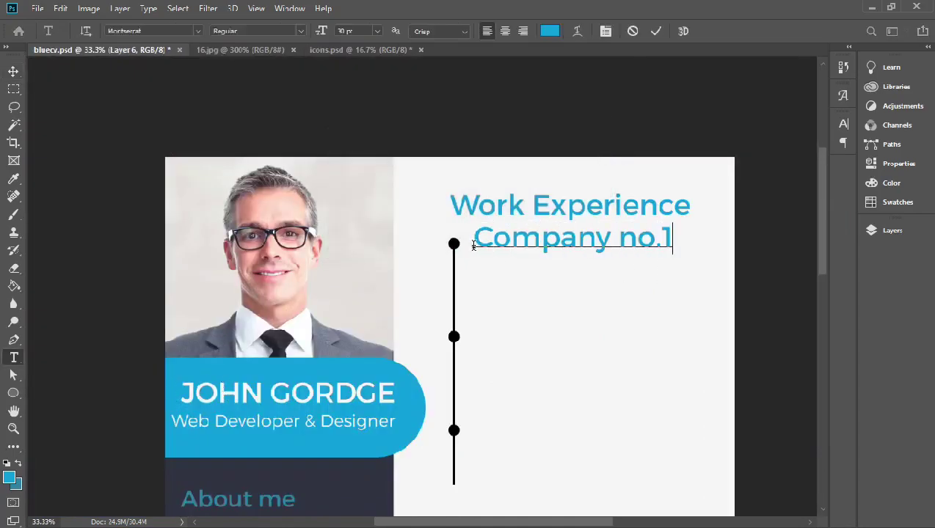
double_click(474, 246)
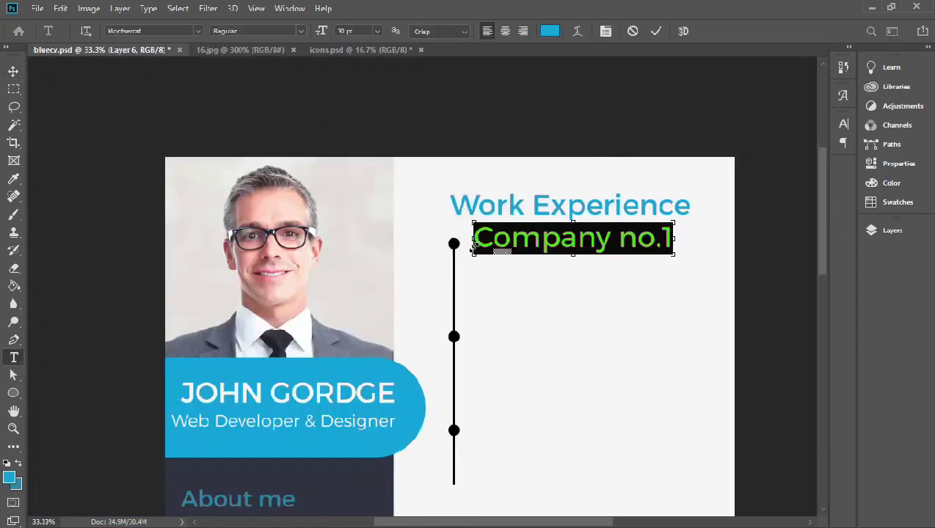
text(Experie)
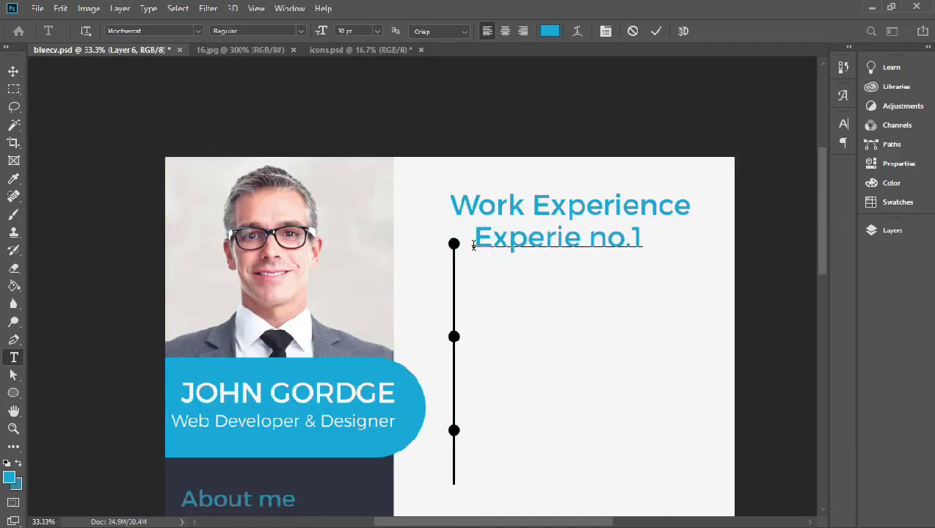
text(nce)
Make the label black (000000) at 16 pt
key(ctrl+a)
click(549, 31)
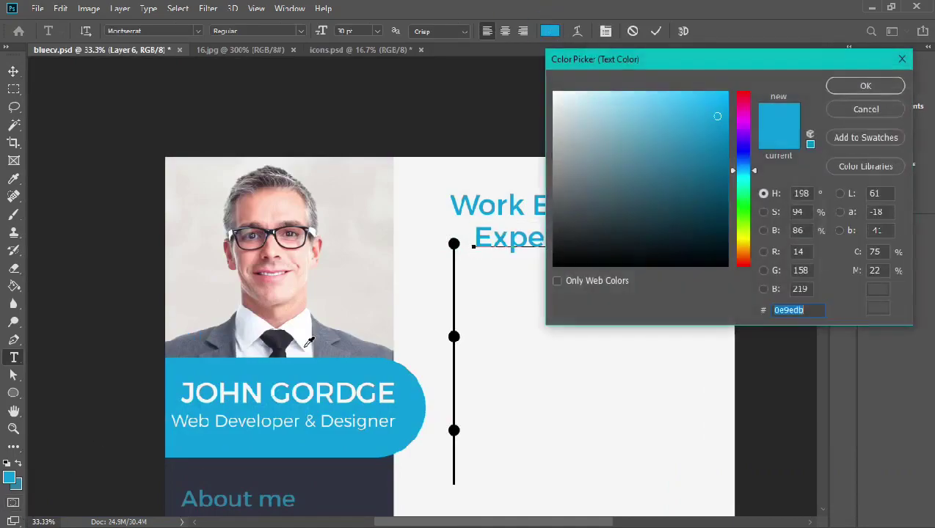
click(190, 491)
text(000000)
key(Return)
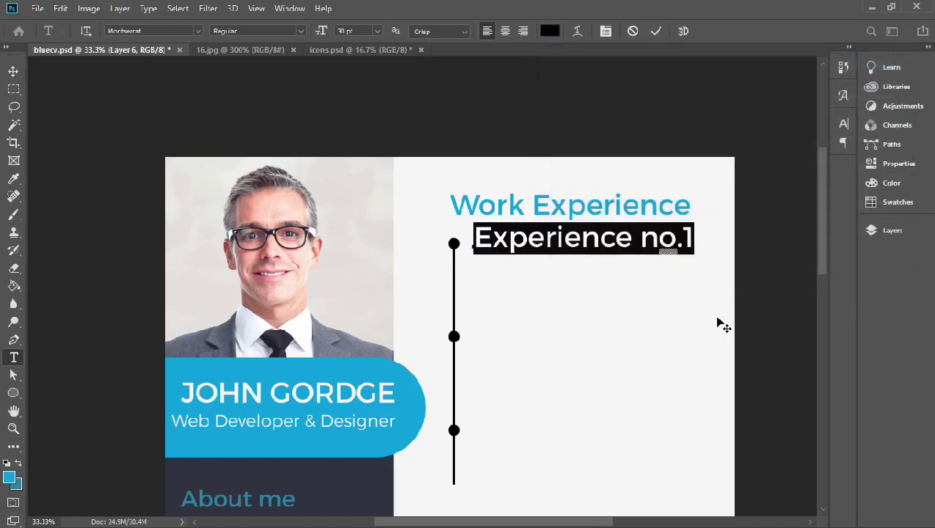
click(376, 31)
click(358, 138)
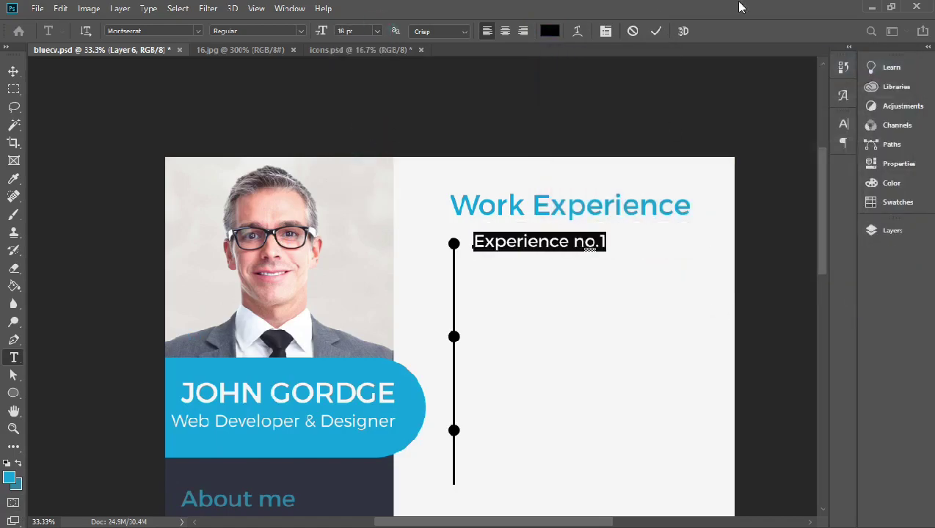
click(655, 30)
Position the label and Alt-drag copies beside the second and third dots
key(v)
drag(538, 248, 514, 339)
drag(506, 245, 490, 249)
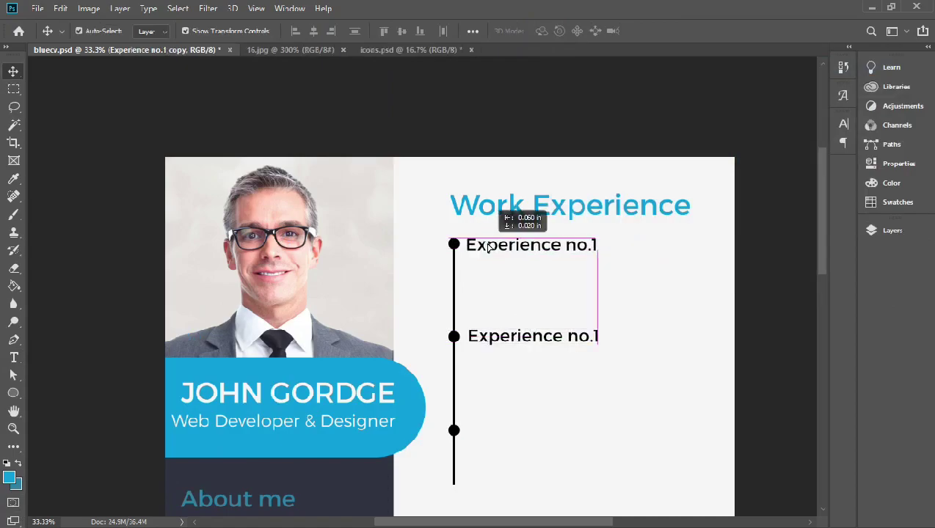
drag(485, 339, 483, 434)
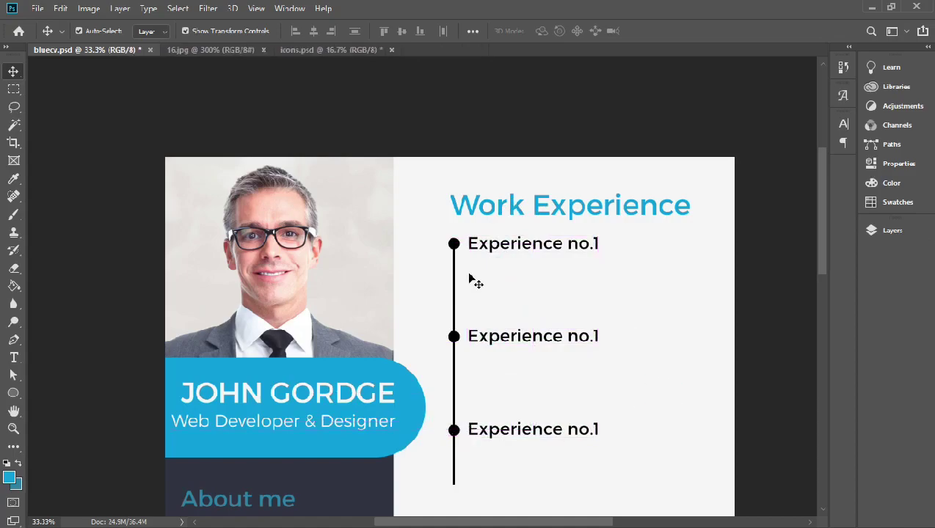
Change the copied labels to 'Experience no.2' and 'Experience no.3'
double_click(597, 335)
click(595, 335)
text(2)
click(657, 33)
ctrl+click(532, 430)
key(ctrl+t)
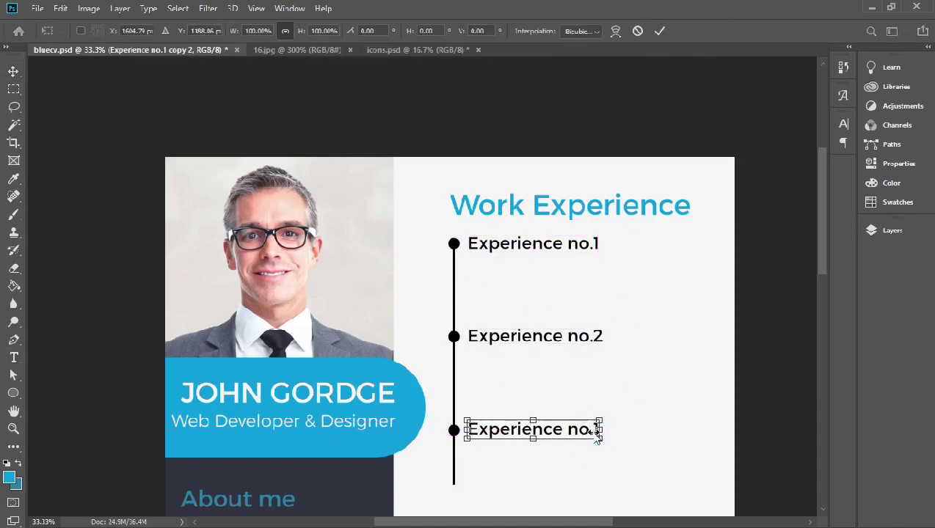
double_click(588, 432)
click(595, 430)
text(3)
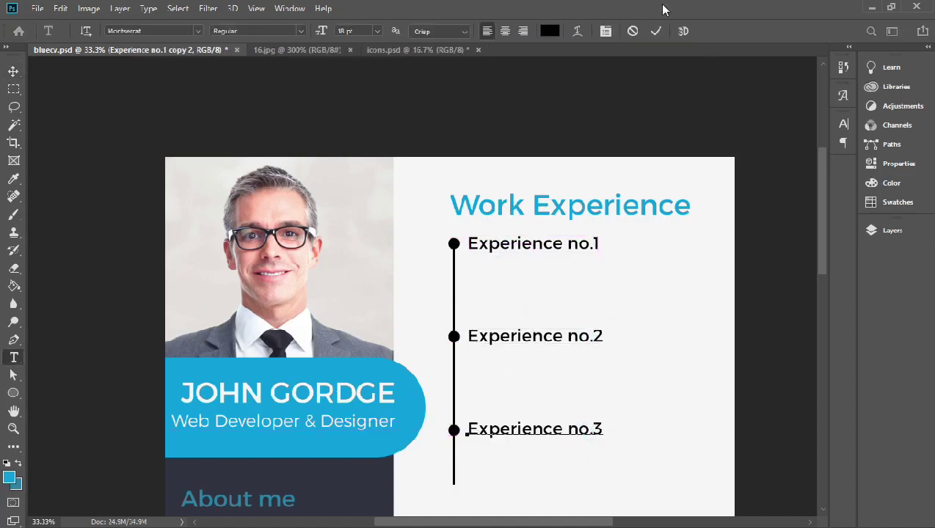
click(655, 31)
ctrl+click(484, 292)
Add a 12 pt placeholder-text paragraph box under Experience no.1
drag(475, 264, 675, 312)
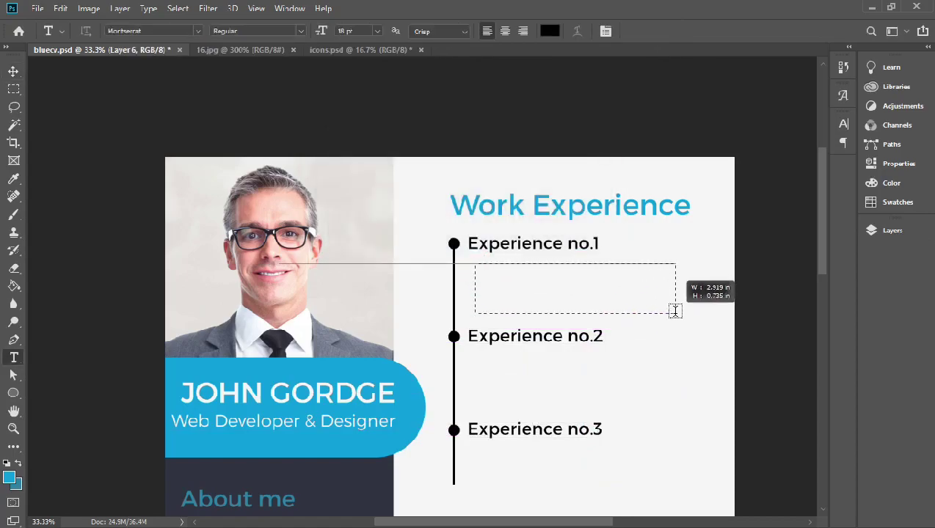
click(378, 30)
click(359, 122)
click(377, 31)
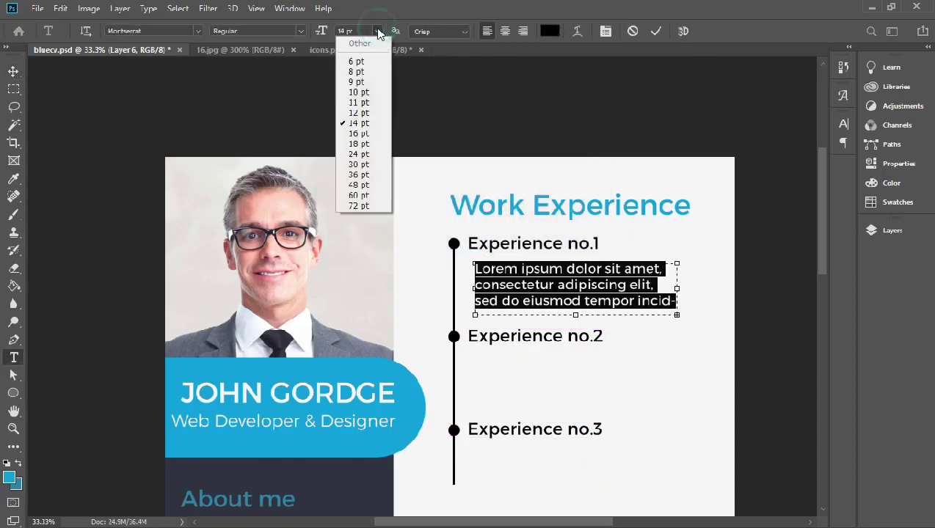
click(358, 112)
click(656, 31)
key(v)
mouse_move(582, 285)
mouse_down()
mouse_move(574, 282)
mouse_move(574, 467)
mouse_up()
Trim the copied description under Experience no.3 to two lines ending at 'sed do'
key(t)
click(584, 485)
key(ctrl+a)
key(ctrl+v)
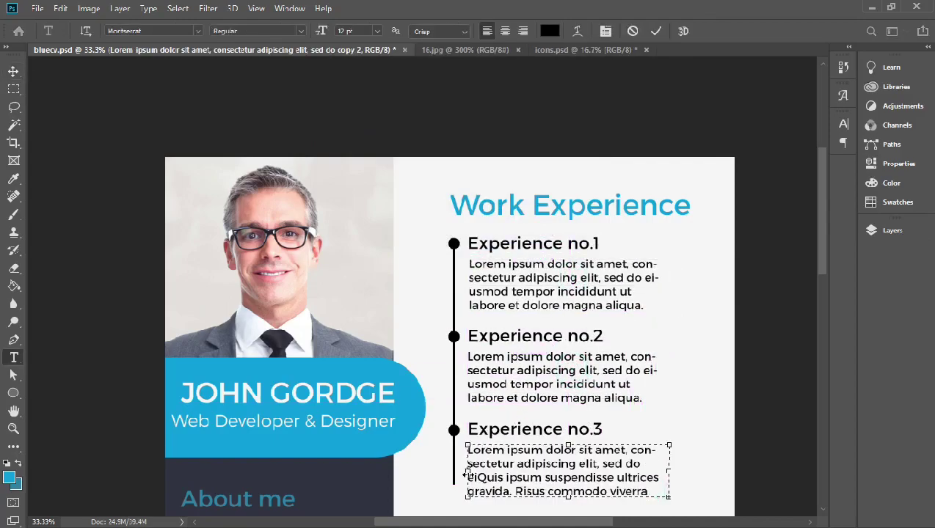
drag(477, 478, 659, 477)
key(BackSpace)
drag(468, 416, 523, 433)
key(BackSpace)
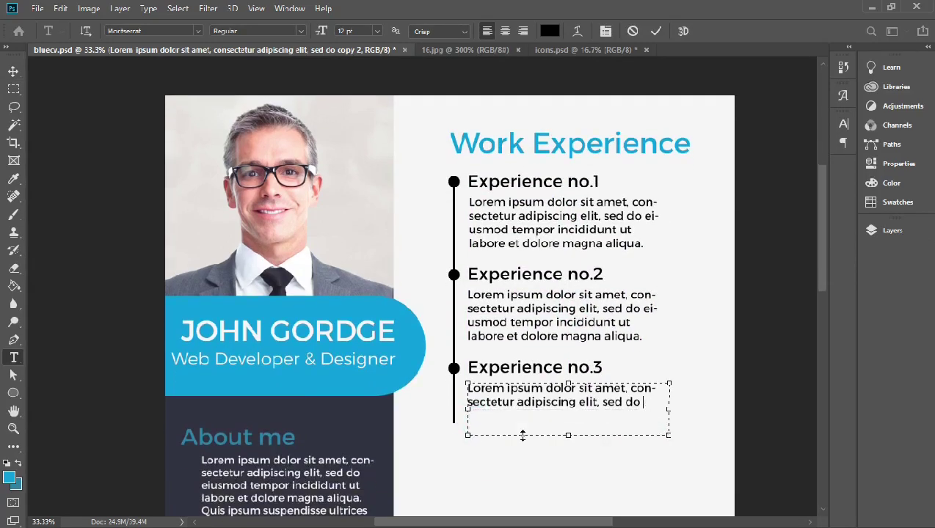
key(ctrl+Return)
key(v)
Try stretching the Work Experience items with Free Transform, then cancel it
scroll(817, 222, down, 1)
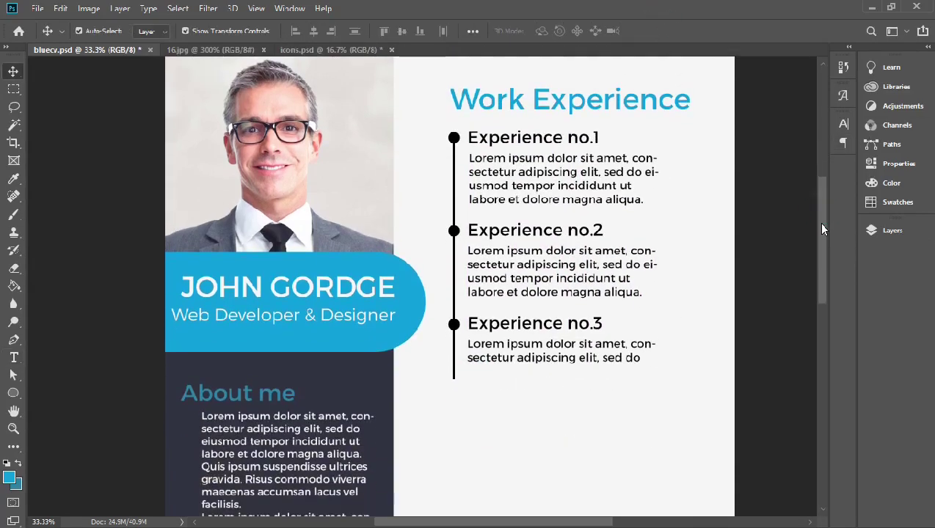
drag(463, 147, 559, 400)
key(ctrl+t)
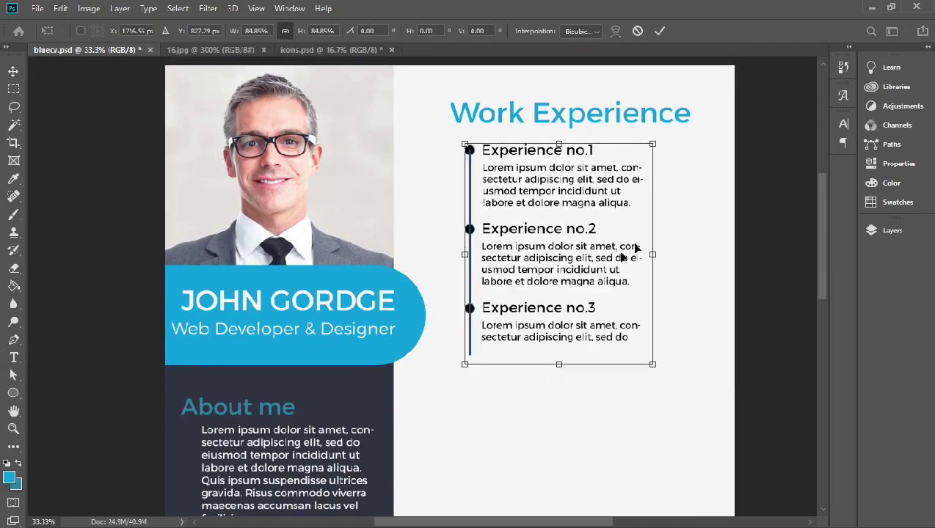
drag(654, 254, 701, 253)
key(Escape)
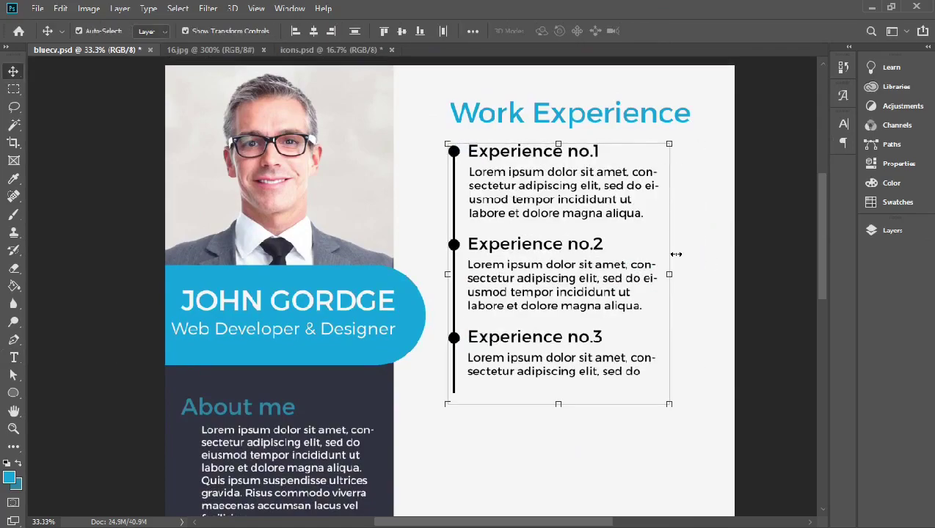
click(893, 230)
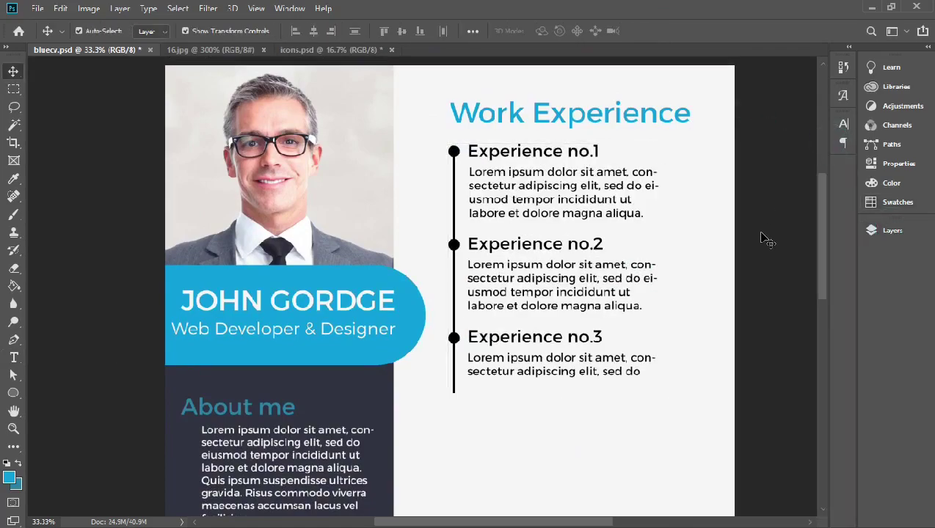
scroll(472, 169, down, 5)
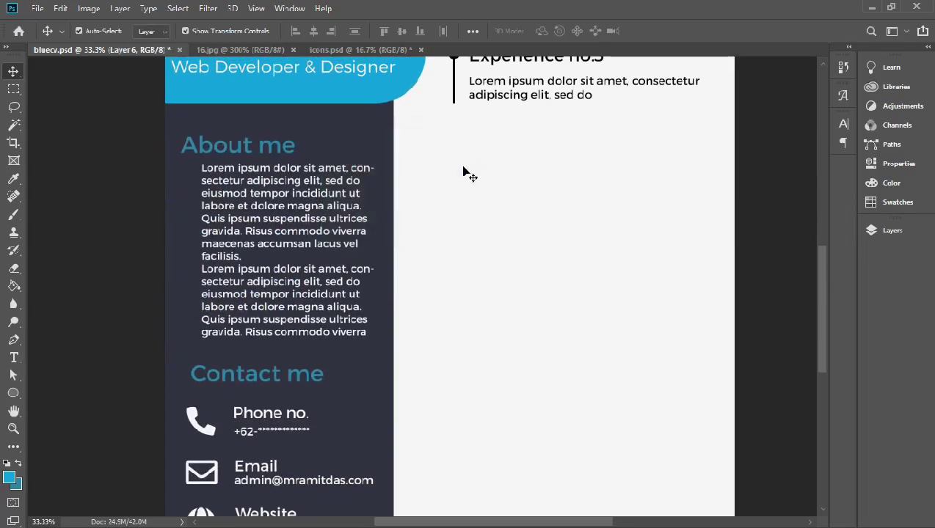
Add a blue 'Skills' heading below the experience list
key(t)
click(464, 155)
text(Skills)
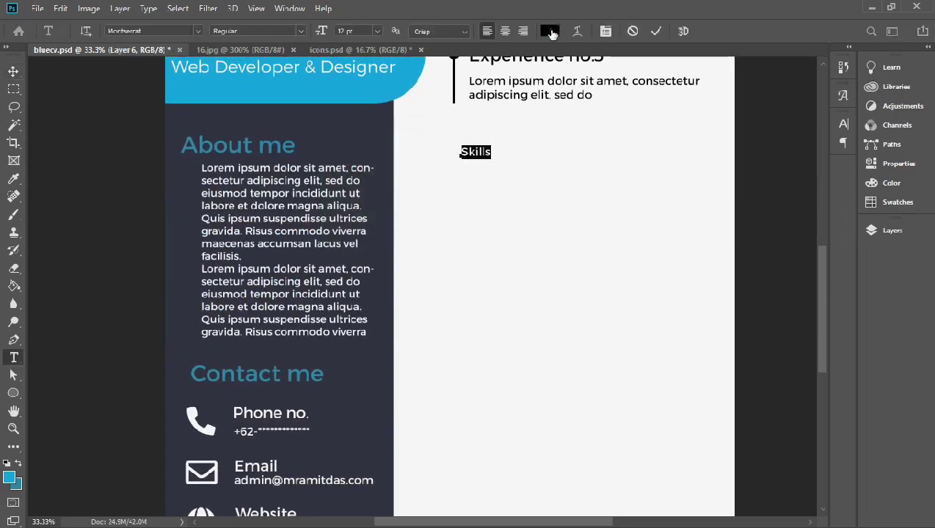
click(551, 31)
click(862, 86)
click(376, 31)
click(359, 152)
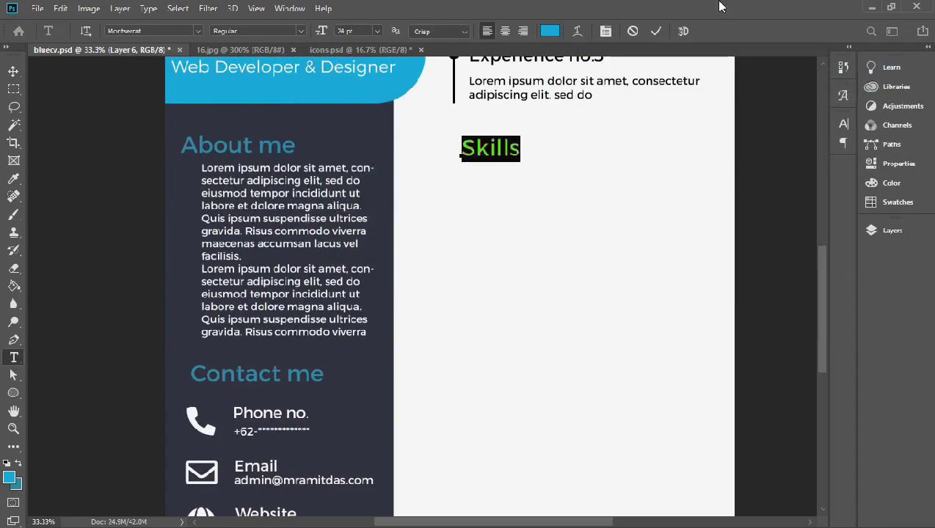
click(656, 31)
Resize the Skills heading to 30 pt and nudge it slightly left
scroll(673, 236, up, 2)
double_click(490, 242)
click(377, 30)
click(360, 156)
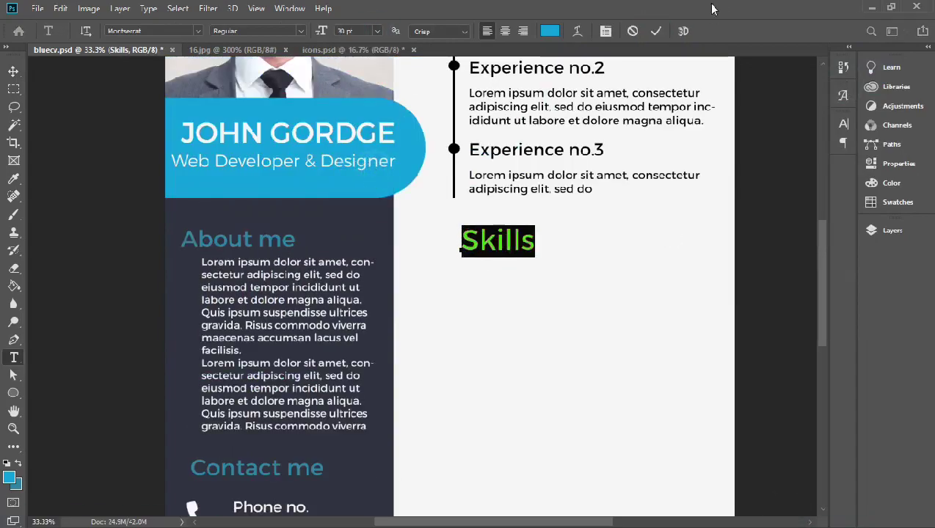
click(655, 31)
key(v)
drag(499, 242, 449, 258)
key(ctrl+minus)
key(ctrl+plus)
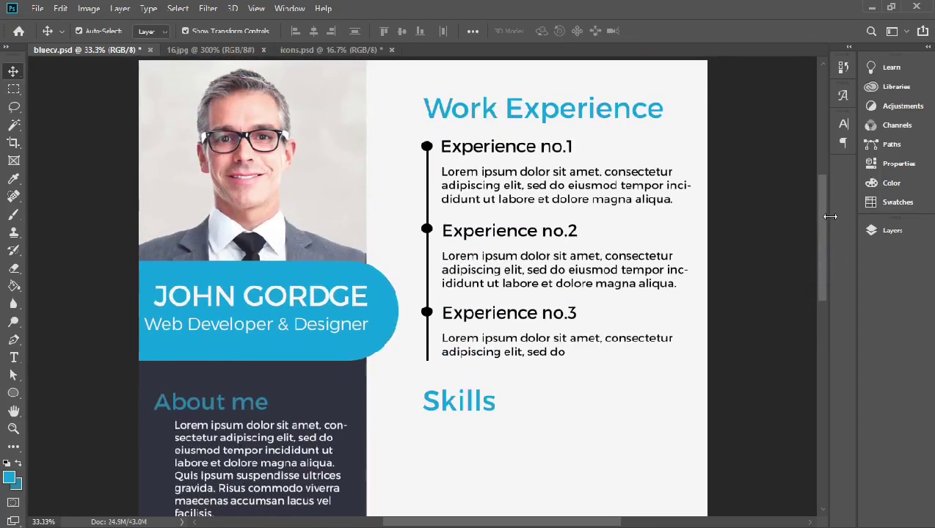
drag(823, 242, 821, 324)
Draw a thin light-grey bar 450 px wide under the Skills heading
click(13, 395)
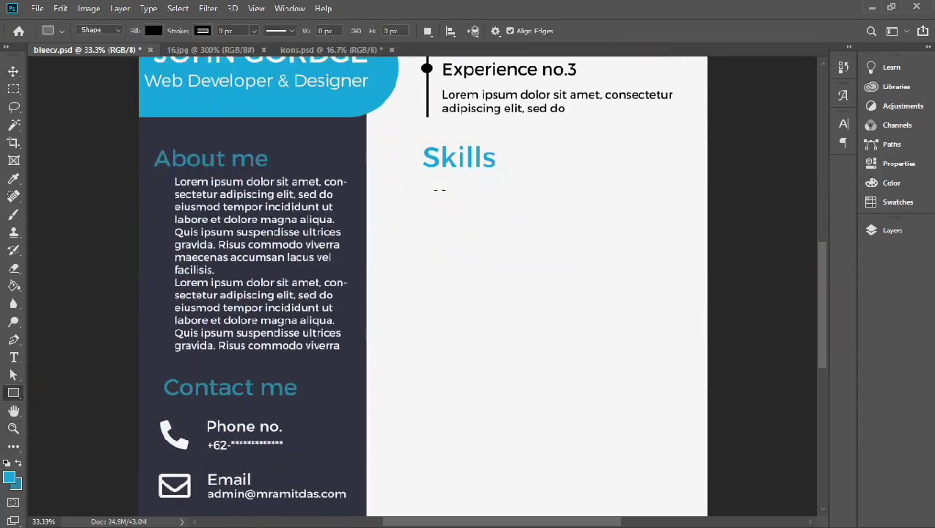
mouse_move(438, 188)
mouse_down()
mouse_move(563, 198)
mouse_move(549, 196)
mouse_up()
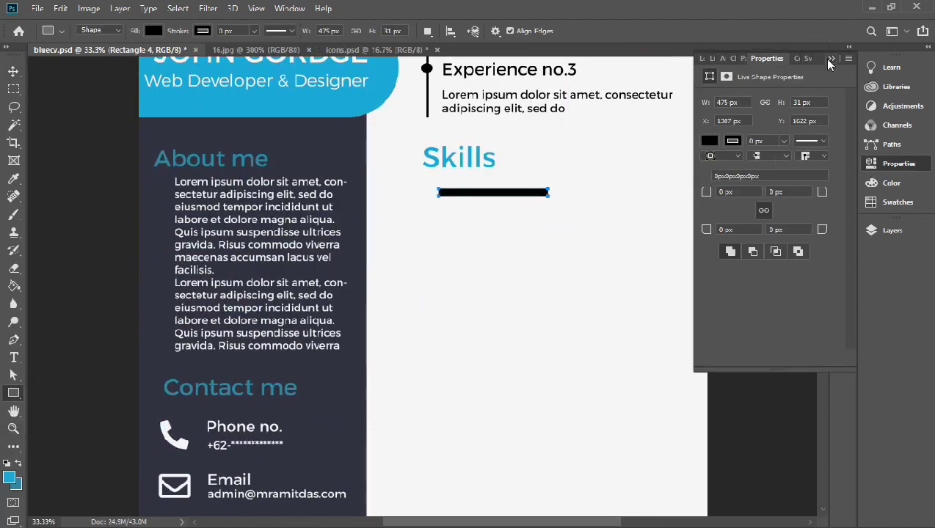
key(i)
click(709, 140)
click(842, 167)
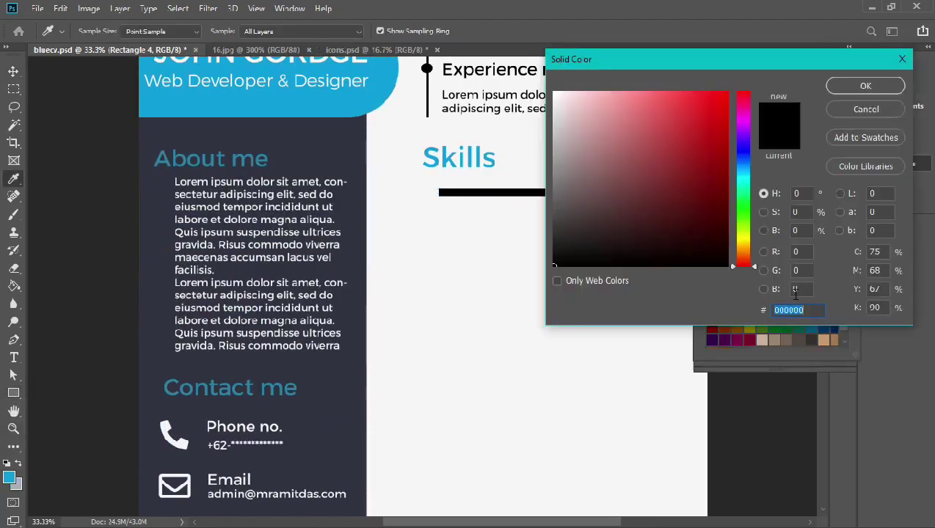
key(Escape)
click(723, 102)
text(450)
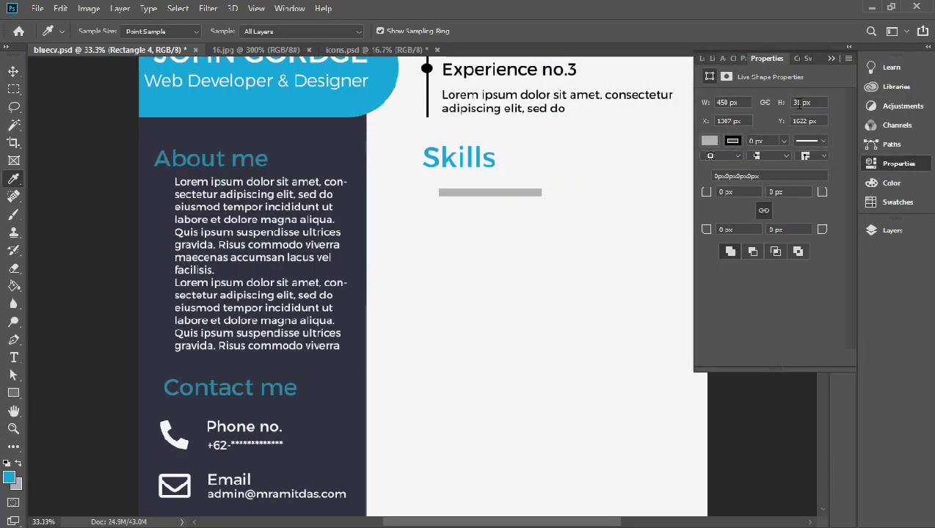
Duplicate the grey track and make the copy a shorter black bar
click(832, 58)
click(892, 231)
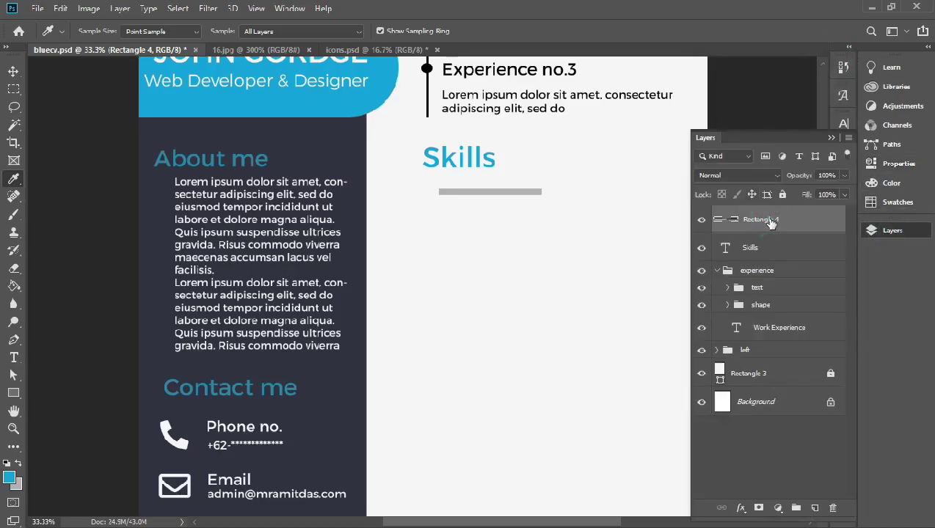
key(ctrl+j)
click(893, 231)
click(897, 164)
click(707, 142)
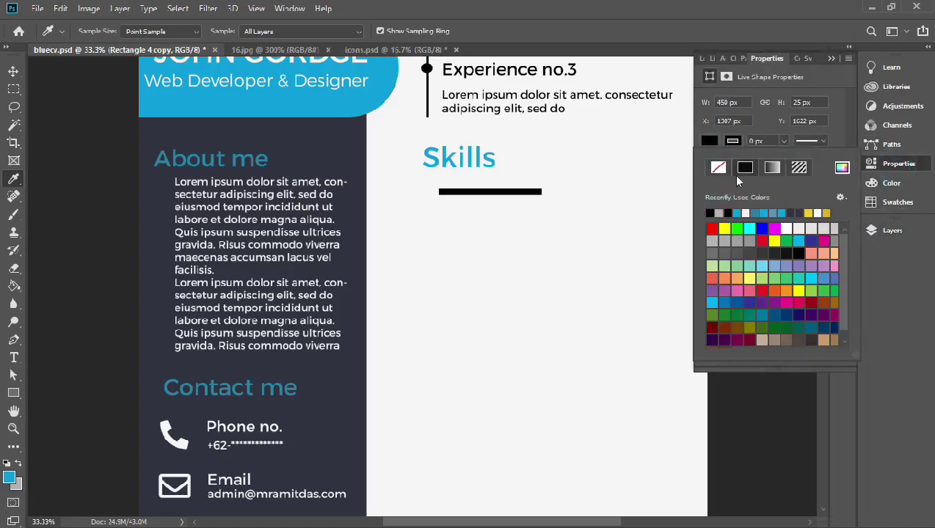
click(731, 101)
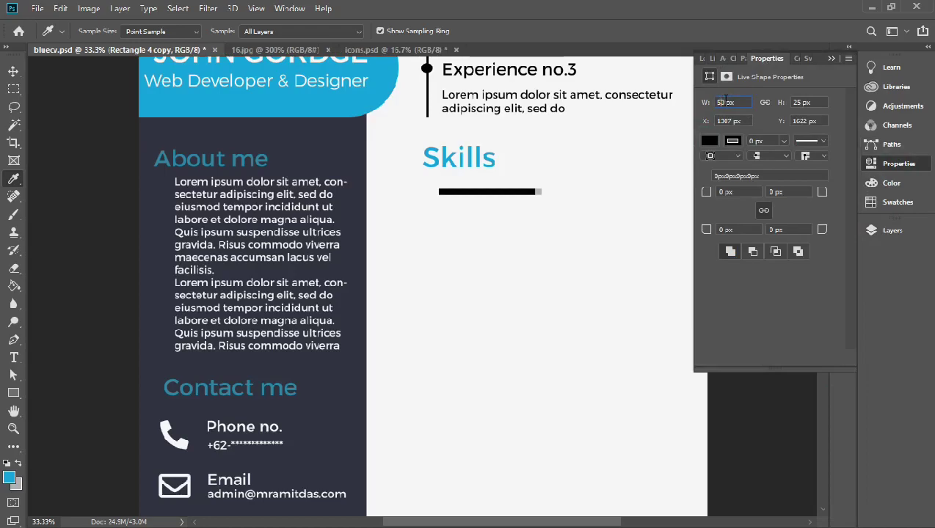
click(896, 164)
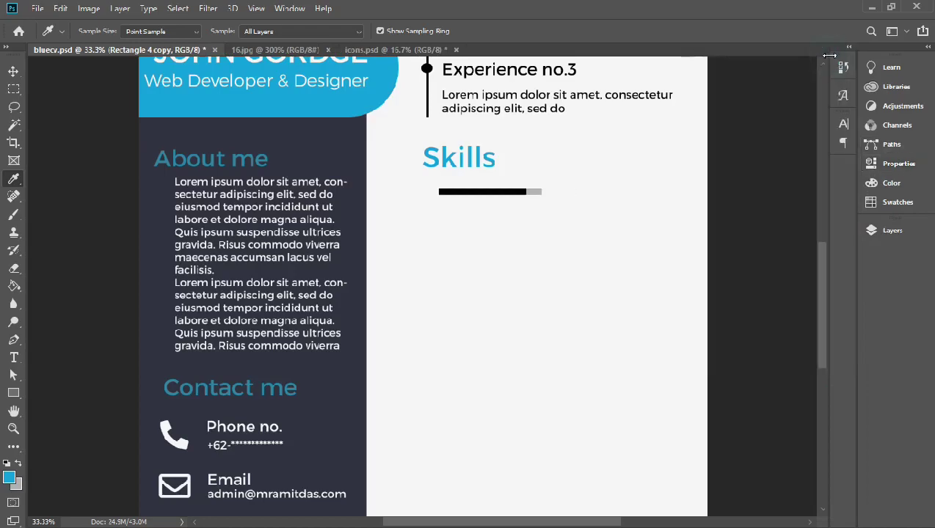
Group the black bar and grey track layers together
click(893, 231)
click(776, 247)
key(ctrl+g)
click(893, 230)
Try duplicating the skill bar to the right, then undo the copy
key(v)
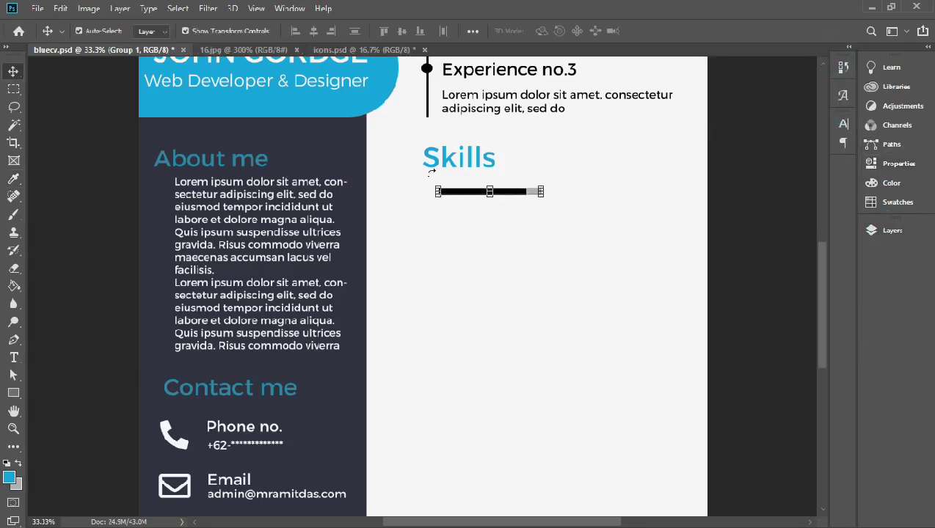
drag(518, 192, 677, 192)
click(578, 268)
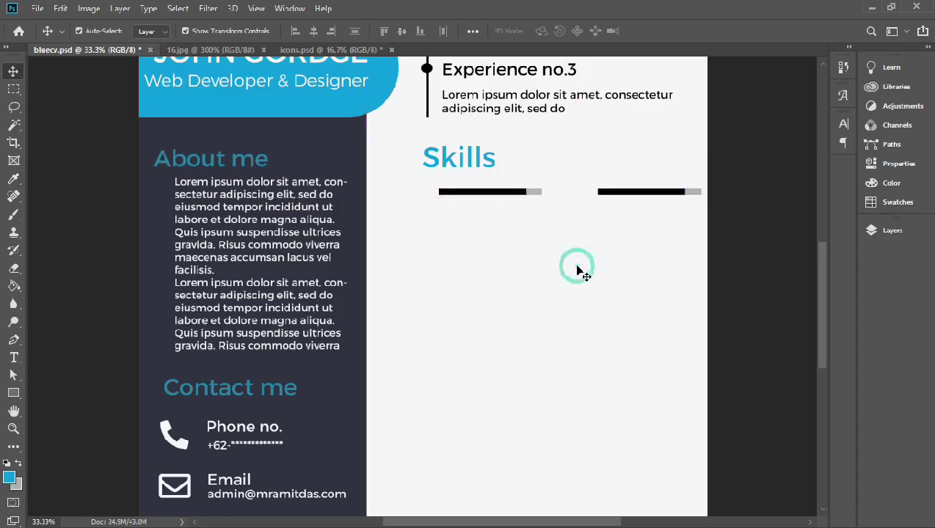
key(ctrl+z)
Resize the grey track and black bar layers to shorter lengths in Properties
click(892, 230)
click(782, 266)
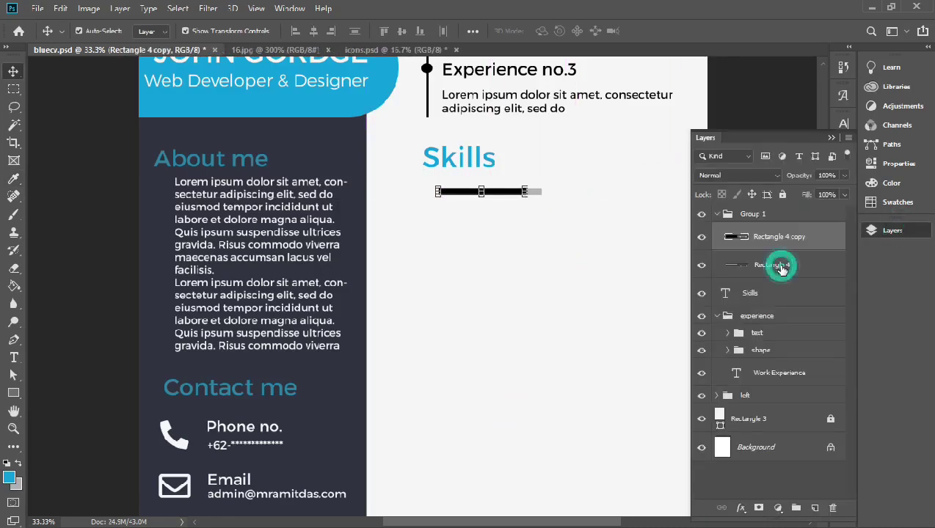
click(897, 164)
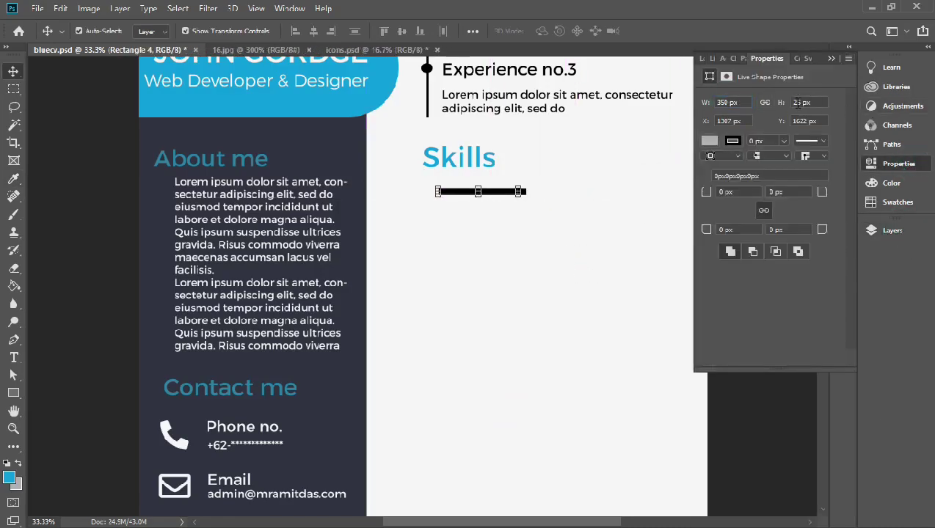
click(892, 231)
click(772, 247)
click(896, 163)
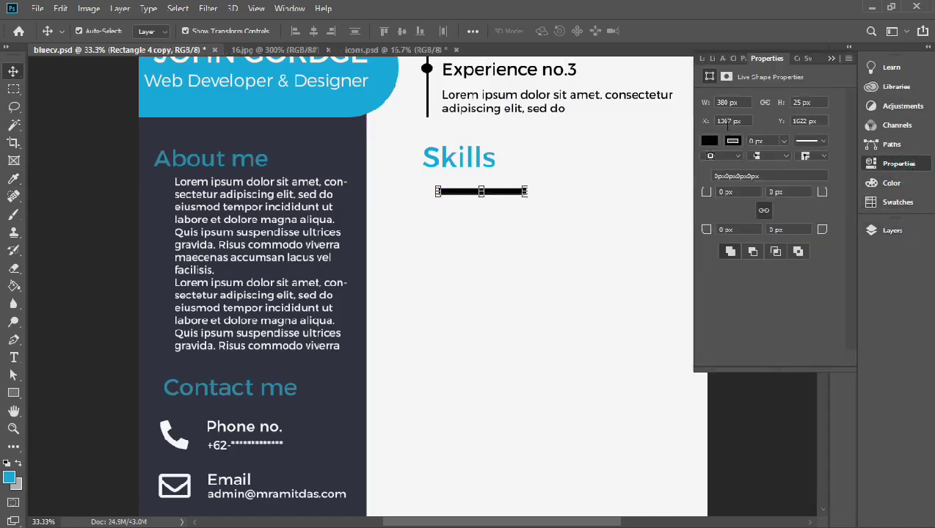
text(20)
click(831, 58)
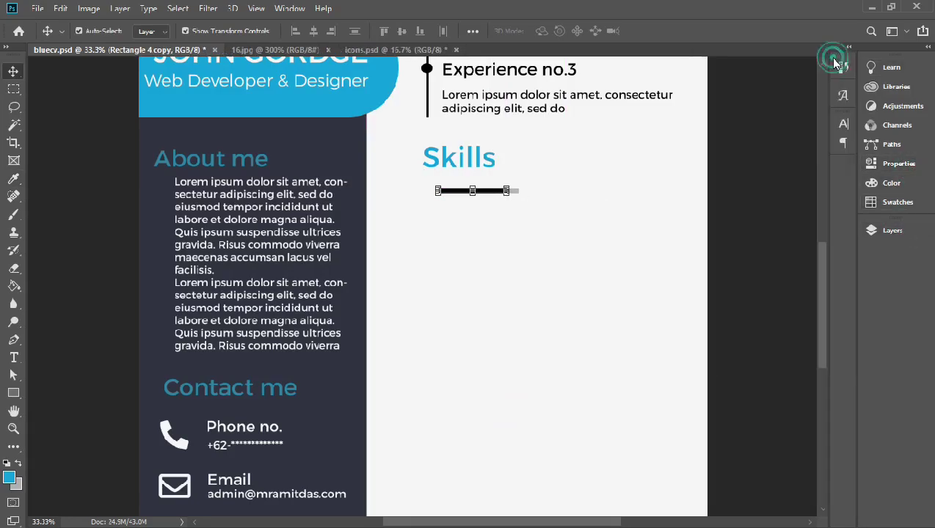
Duplicate the skill bar right and down into two evenly aligned columns of four rows
shift+click(514, 198)
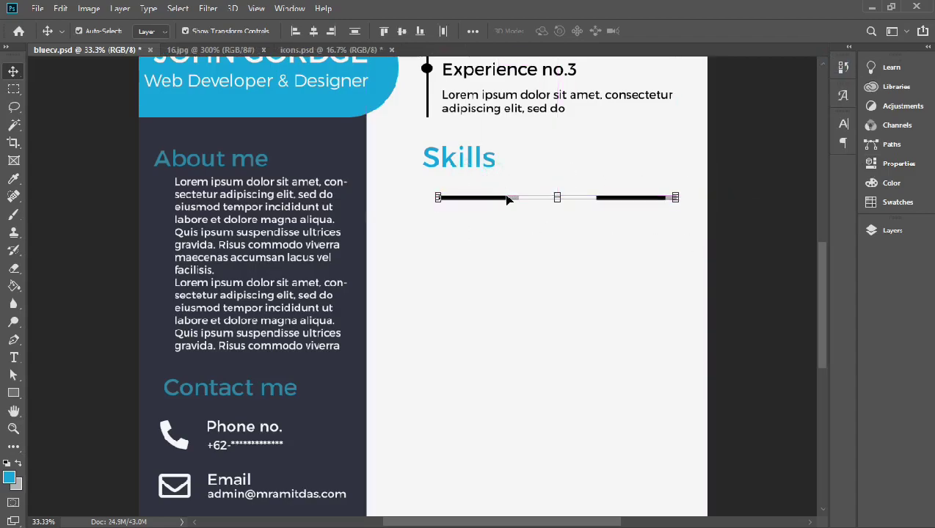
drag(509, 199, 504, 276)
shift+click(477, 197)
mouse_move(437, 213)
mouse_down()
mouse_move(681, 224)
mouse_move(639, 219)
mouse_up()
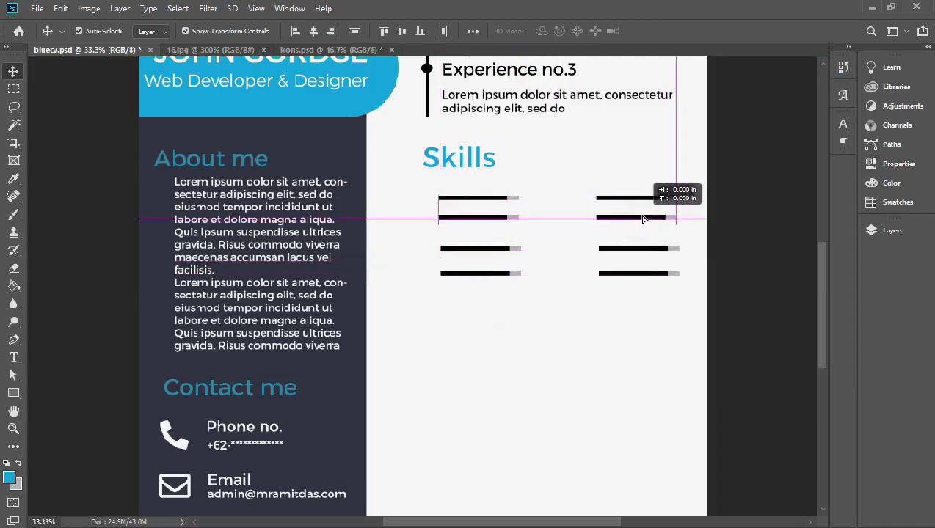
mouse_move(428, 238)
mouse_down()
mouse_move(670, 263)
mouse_move(654, 237)
mouse_up()
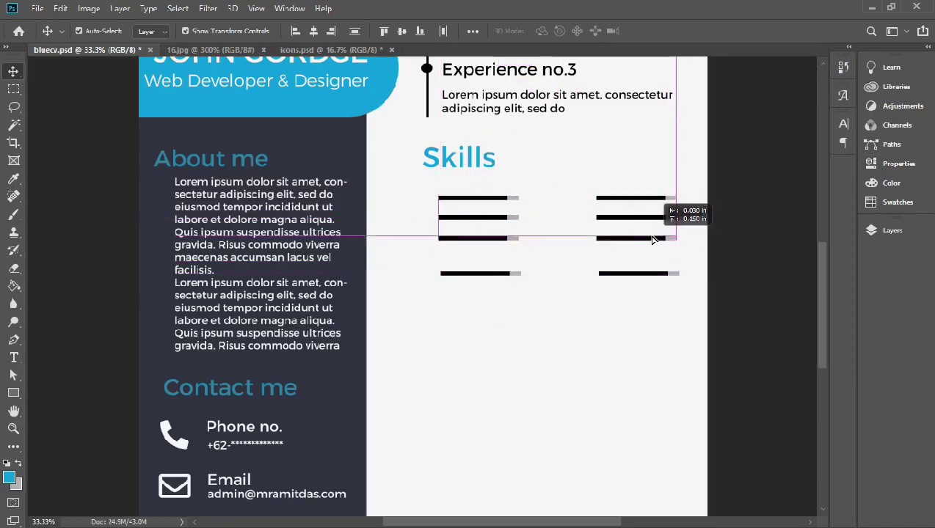
click(506, 273)
drag(519, 277, 519, 262)
click(522, 317)
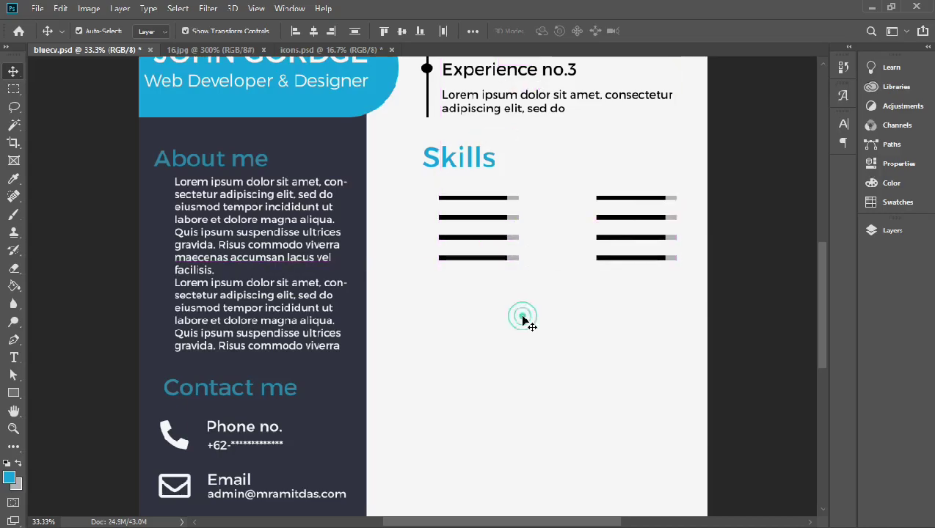
click(499, 198)
click(650, 199)
text(200)
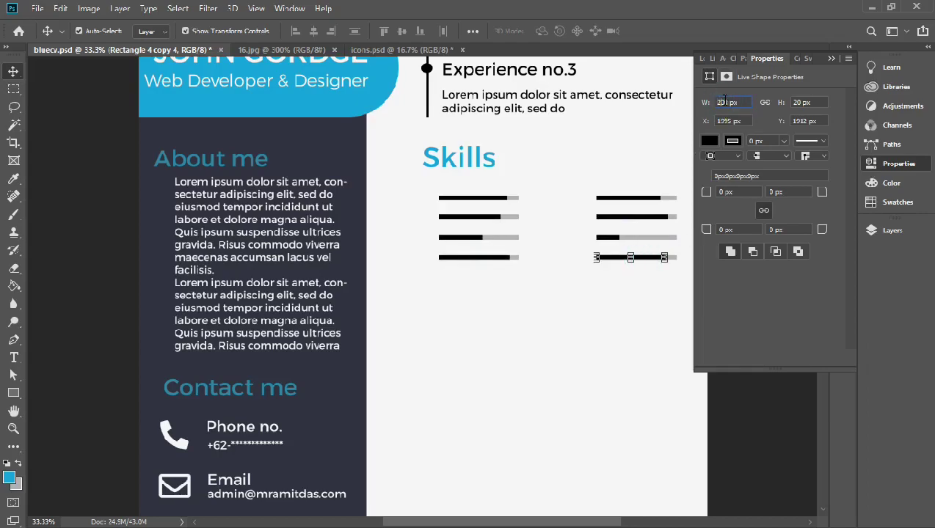
Shift the left column of skill bars right by about 0.217 in
click(830, 59)
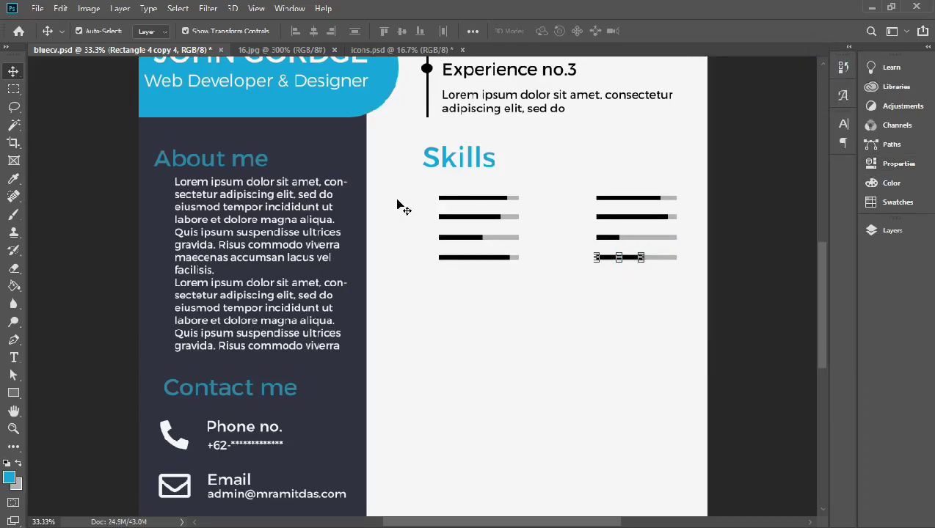
drag(411, 187, 528, 264)
drag(480, 243, 495, 244)
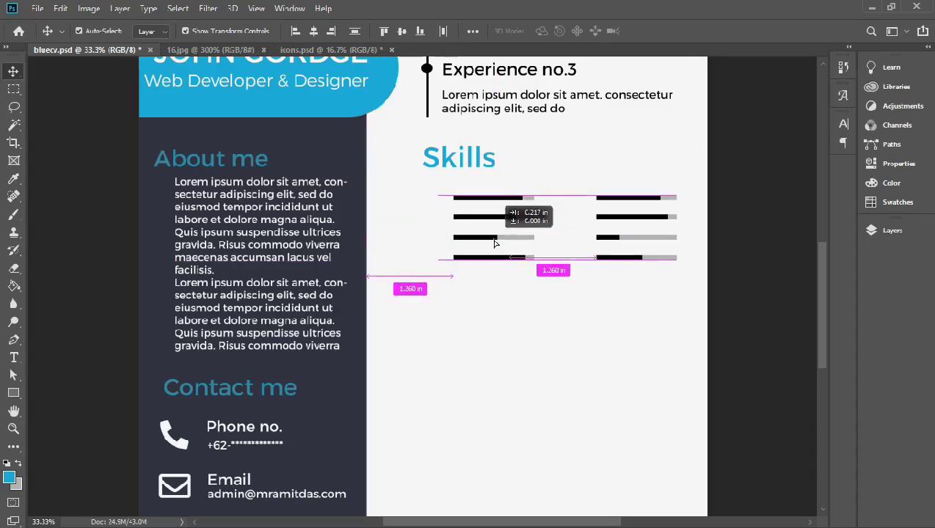
Start a text label left of the first bar in black (#000000)
key(t)
click(400, 196)
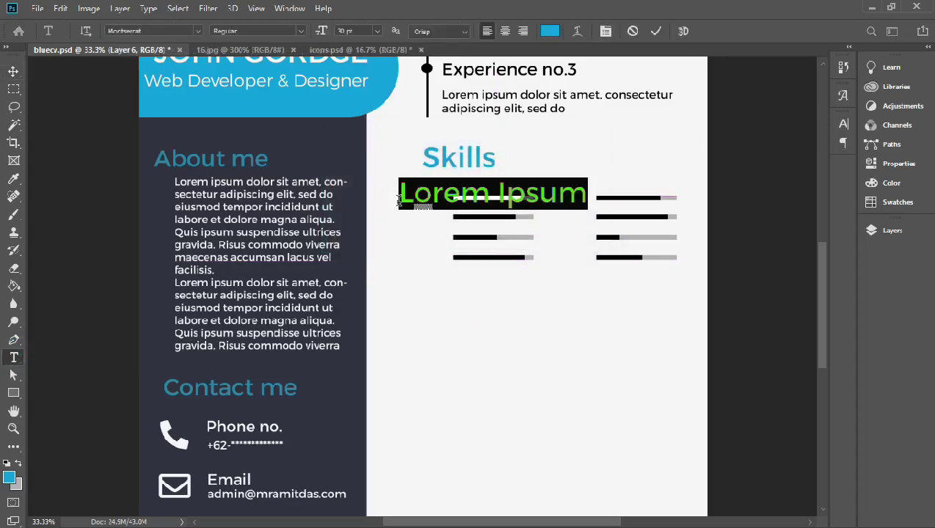
click(552, 30)
text(000000)
key(Return)
click(376, 30)
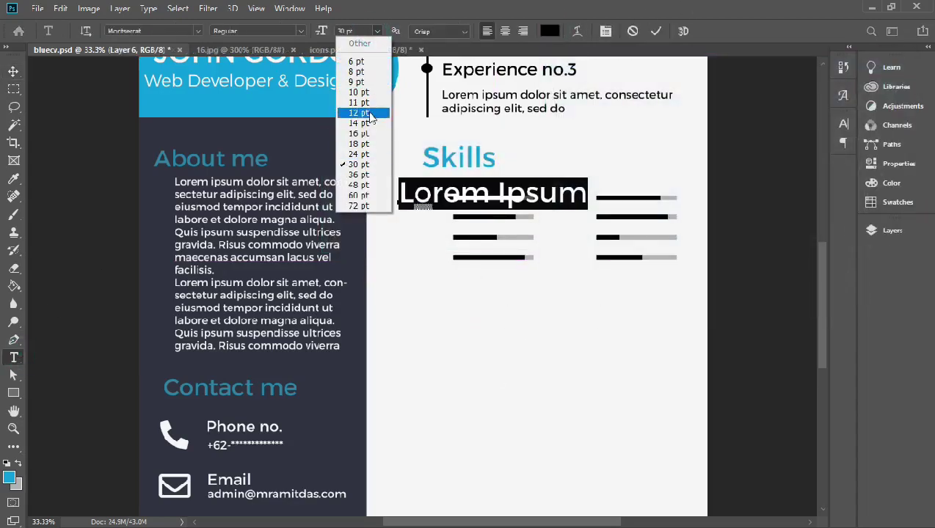
click(363, 117)
Enter the 'HTML' label at 12 pt and commit it
text(ht)
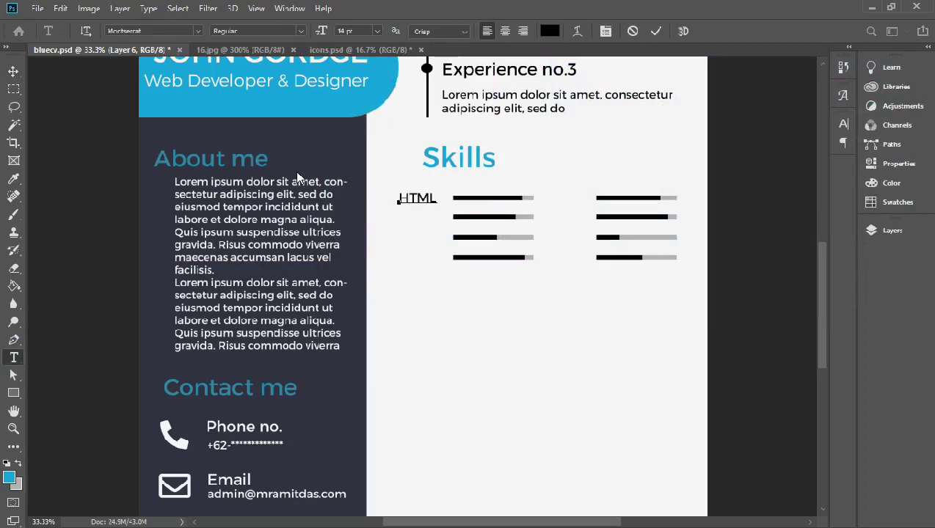
click(377, 31)
key(ctrl+a)
click(377, 31)
click(356, 107)
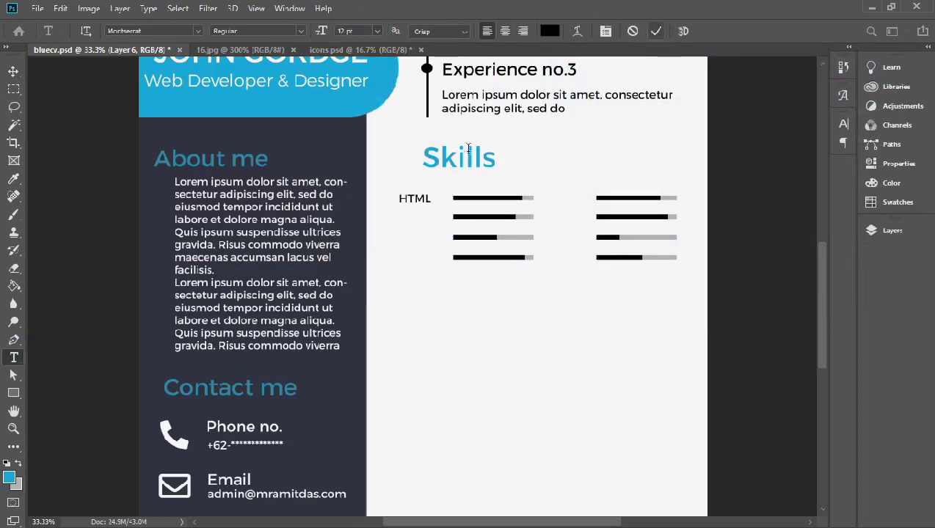
click(14, 71)
key(ctrl+plus)
scroll(397, 371, up, 5)
Copy the HTML label down all four left rows and beside the right-column bars
key(ctrl+plus)
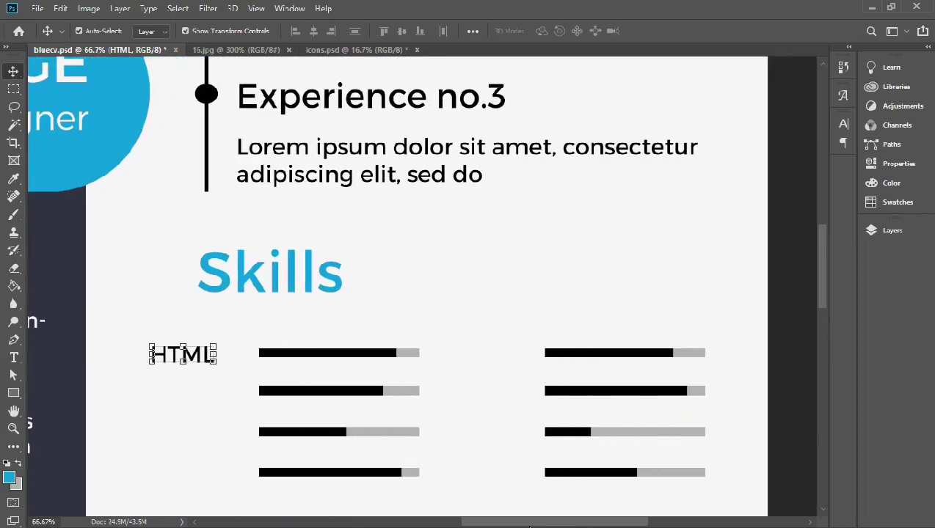
scroll(811, 294, down, 3)
mouse_move(209, 227)
mouse_down()
mouse_move(235, 228)
mouse_move(222, 305)
mouse_up()
mouse_move(223, 307)
mouse_down()
mouse_move(226, 356)
mouse_move(225, 346)
mouse_up()
drag(171, 208, 266, 380)
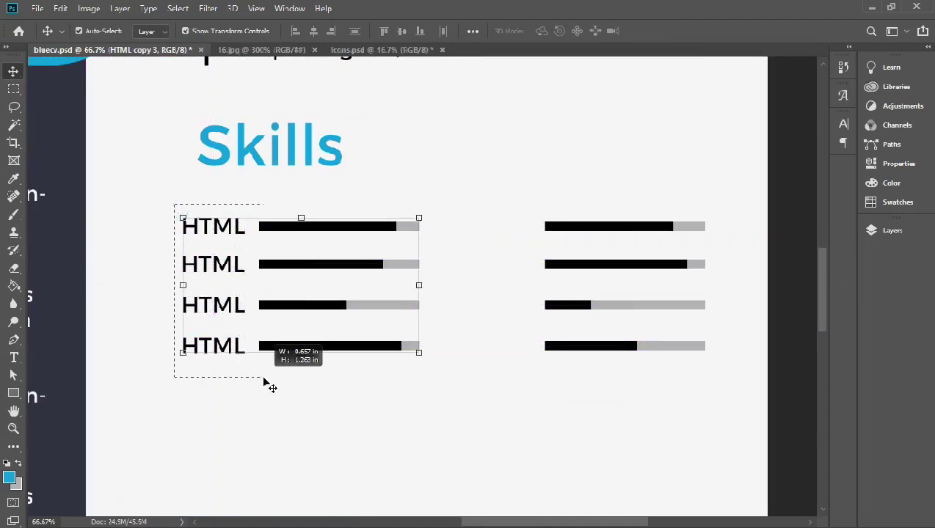
drag(230, 327, 509, 311)
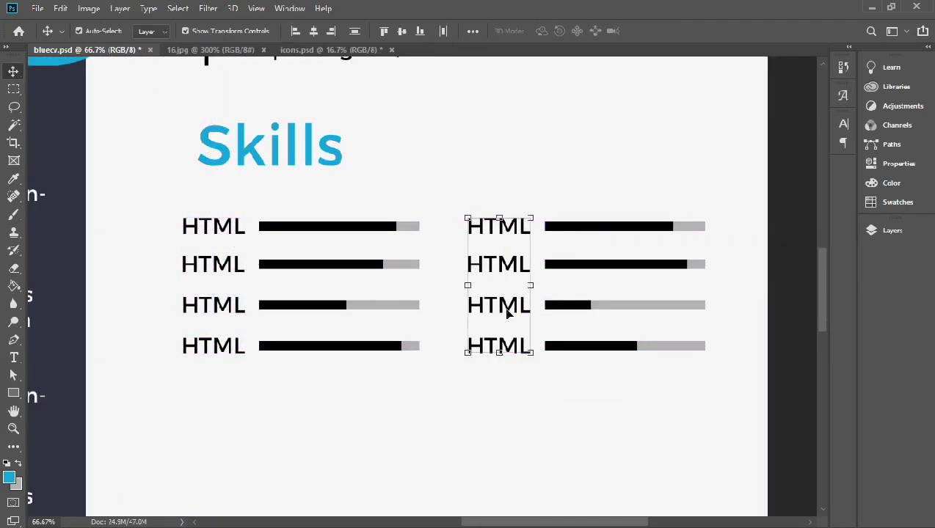
Retype the copied labels with new skill names such as CSS and QUERY
key(t)
click(212, 264)
double_click(499, 224)
text(CSS)
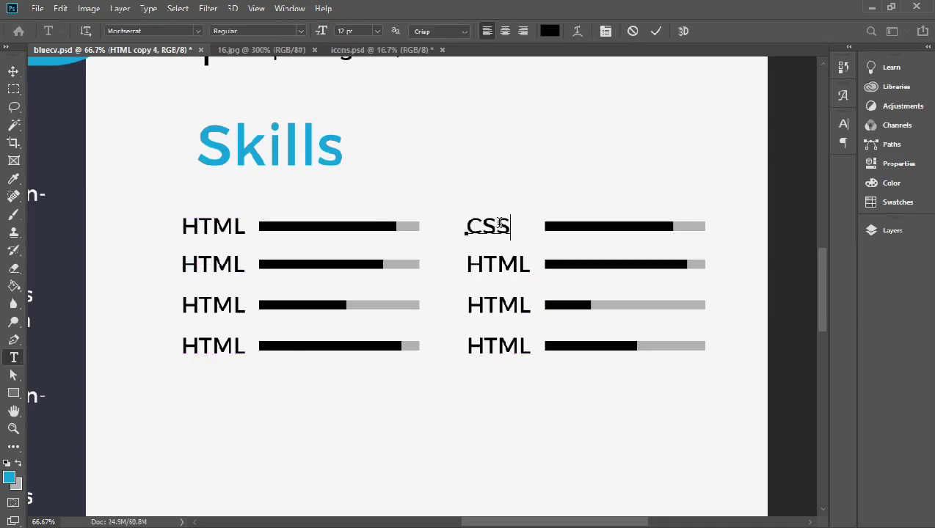
text(JAVA)
click(499, 266)
text(A)
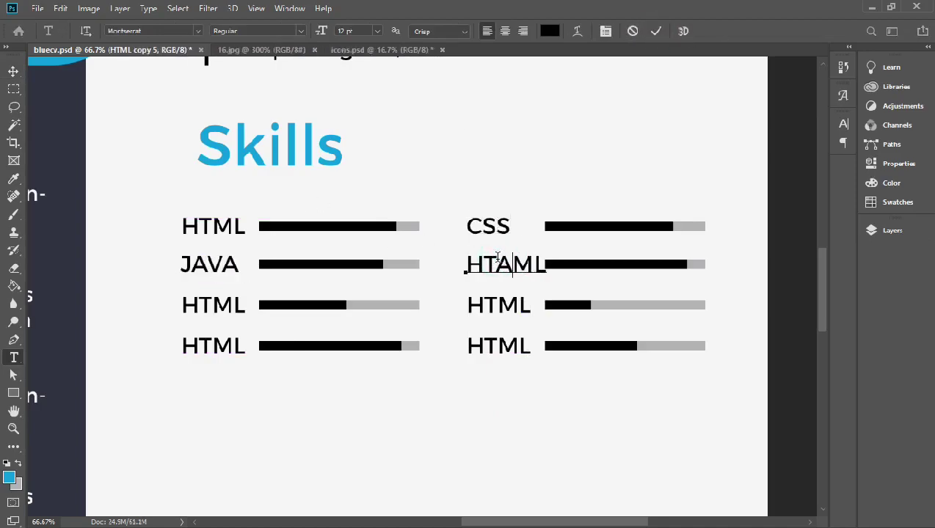
double_click(499, 265)
text(QUERY)
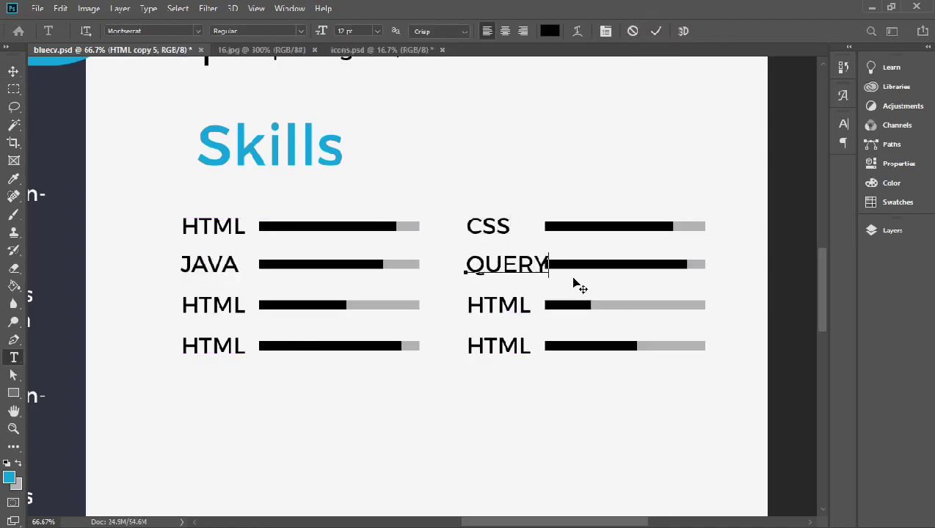
click(219, 307)
double_click(219, 306)
text(PHP)
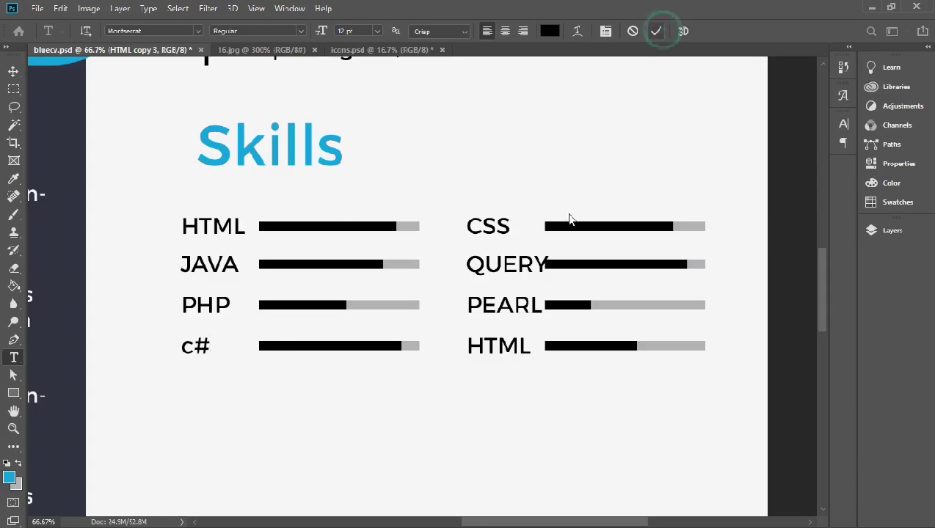
double_click(485, 348)
click(655, 30)
Shift the four right-column bars away from their labels
key(v)
mouse_move(591, 182)
mouse_down()
mouse_move(649, 237)
mouse_move(666, 231)
mouse_up()
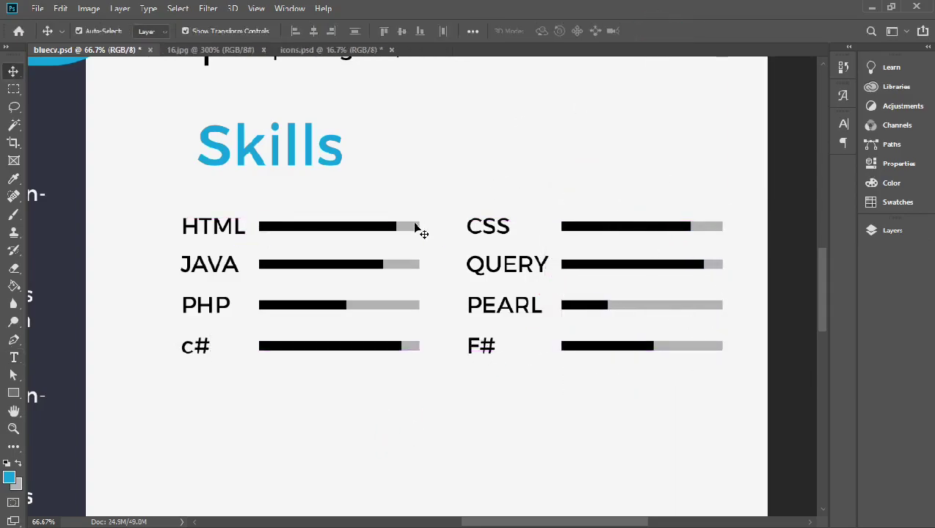
drag(179, 174, 766, 428)
mouse_move(231, 210)
mouse_down()
mouse_move(265, 208)
mouse_move(250, 208)
mouse_up()
key(ctrl+minus)
key(ctrl+minus)
scroll(812, 315, up, 3)
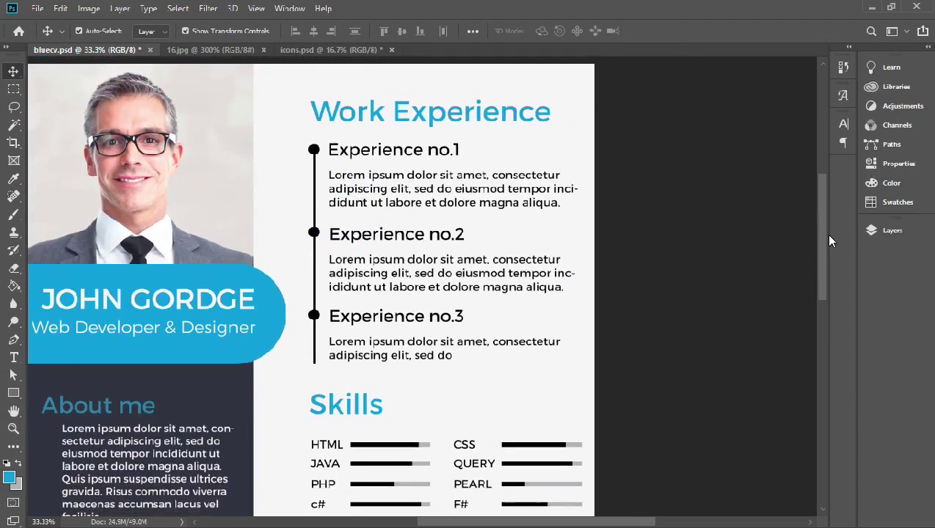
scroll(825, 234, down, 3)
Replace the QUERY label with 'SQL'
key(ctrl+plus)
key(ctrl+plus)
key(ctrl+plus)
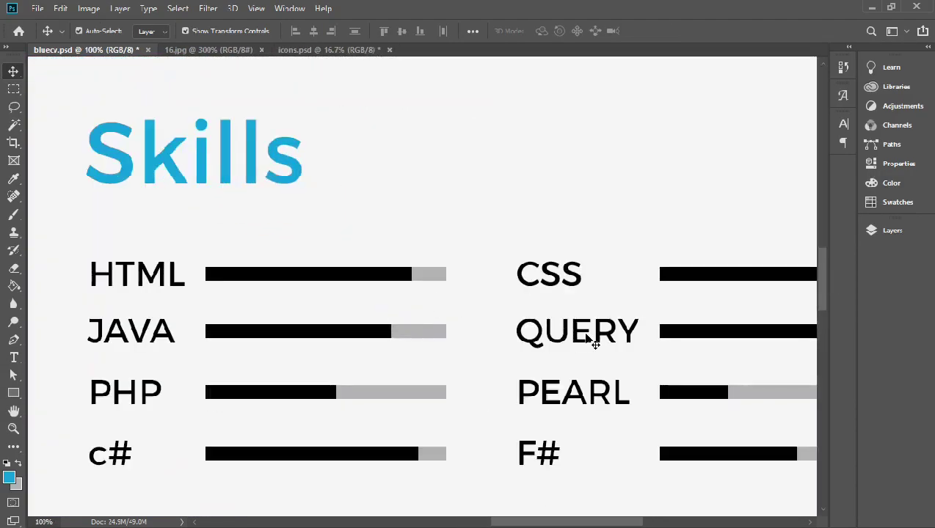
double_click(575, 331)
text(SQL)
key(ctrl+Return)
key(v)
key(ctrl+minus)
key(ctrl+minus)
scroll(830, 326, down, 5)
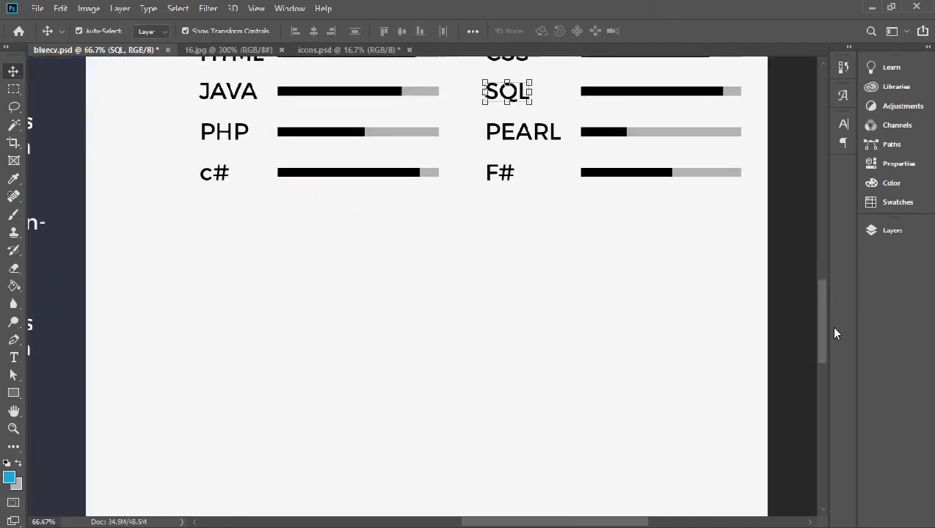
scroll(827, 364, up, 2)
key(ctrl+minus)
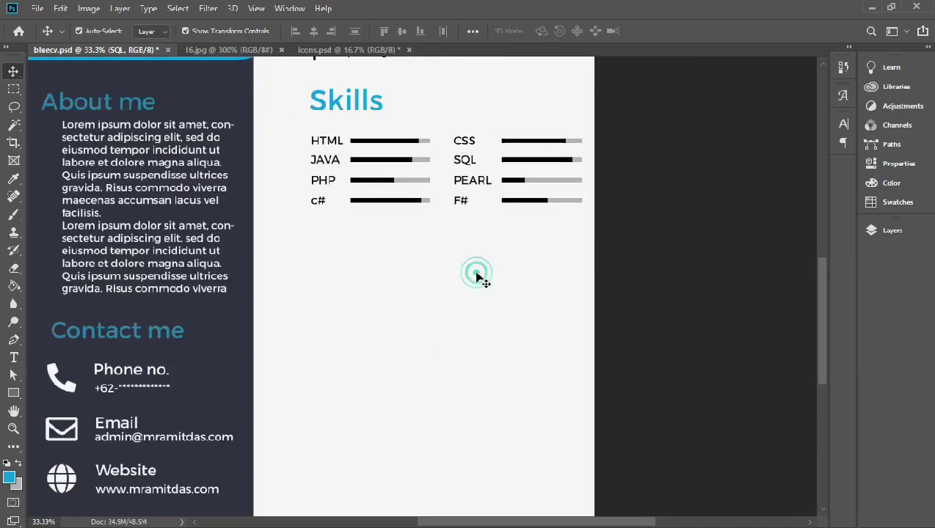
scroll(828, 235, up, 5)
Duplicate the whole Work Experience block below the Skills section
drag(287, 92, 591, 389)
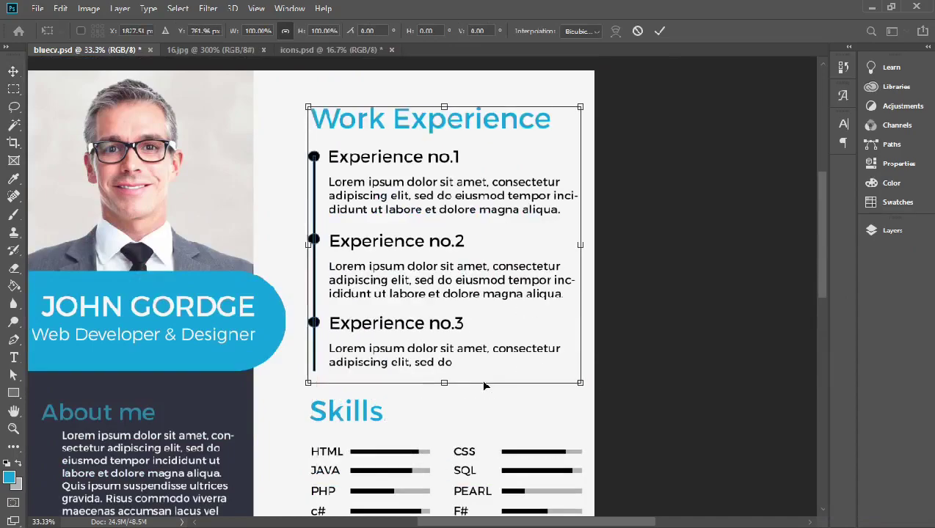
drag(282, 84, 592, 249)
drag(293, 82, 637, 403)
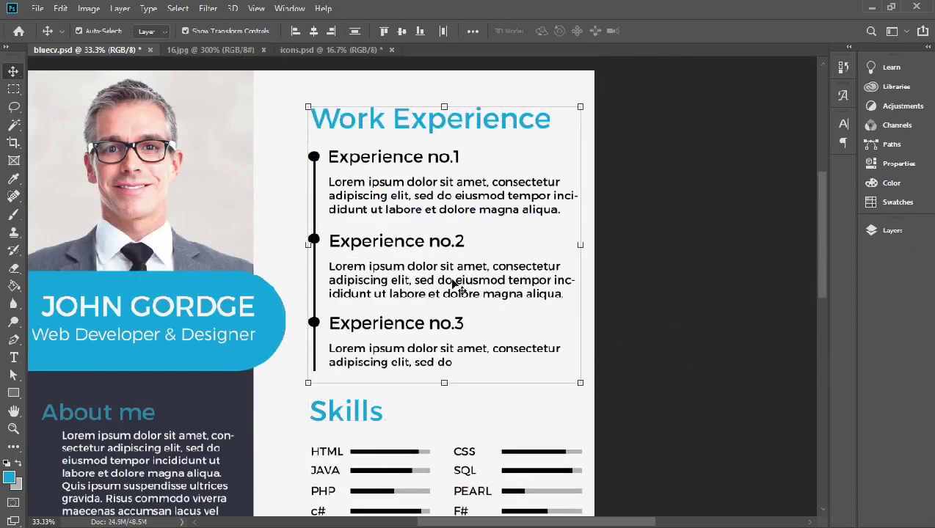
drag(378, 248, 449, 508)
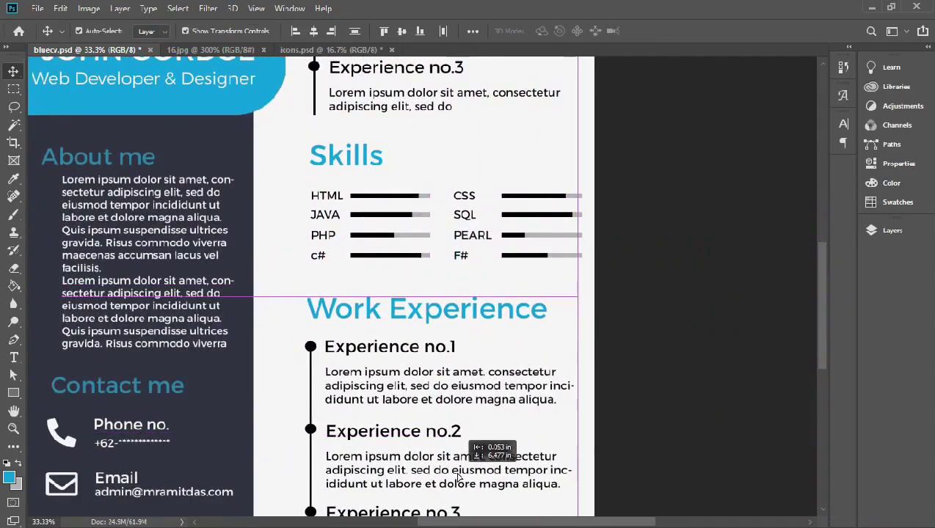
drag(449, 509, 490, 445)
drag(823, 298, 829, 335)
Rename the copied heading to 'EDUCATION'
double_click(328, 185)
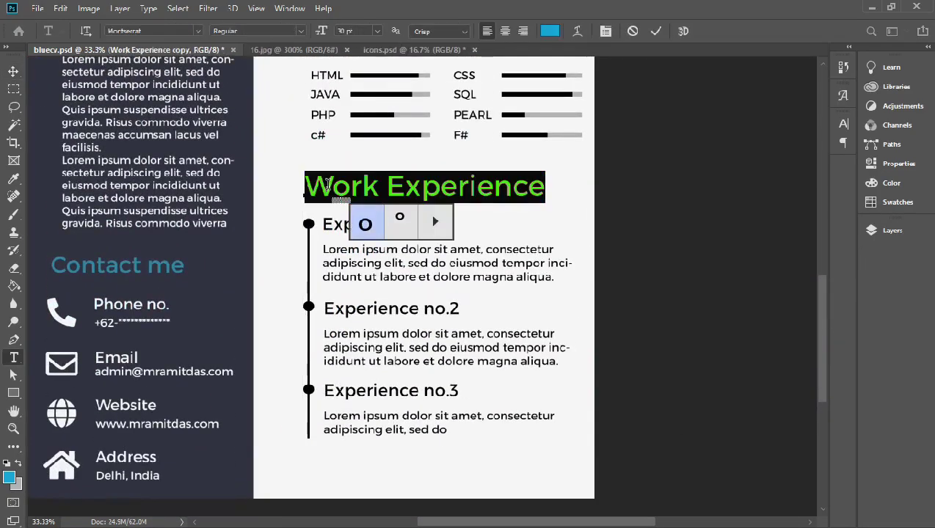
text(DUCATION)
key(ctrl+a)
text(E)
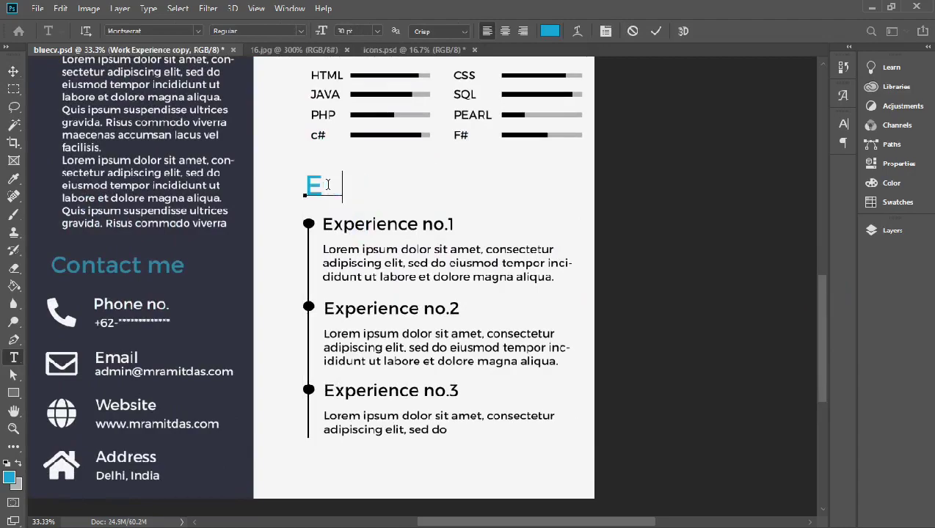
key(ctrl+Return)
Retitle the entries as College and High school and delete the third entry
triple_click(334, 223)
text(College)
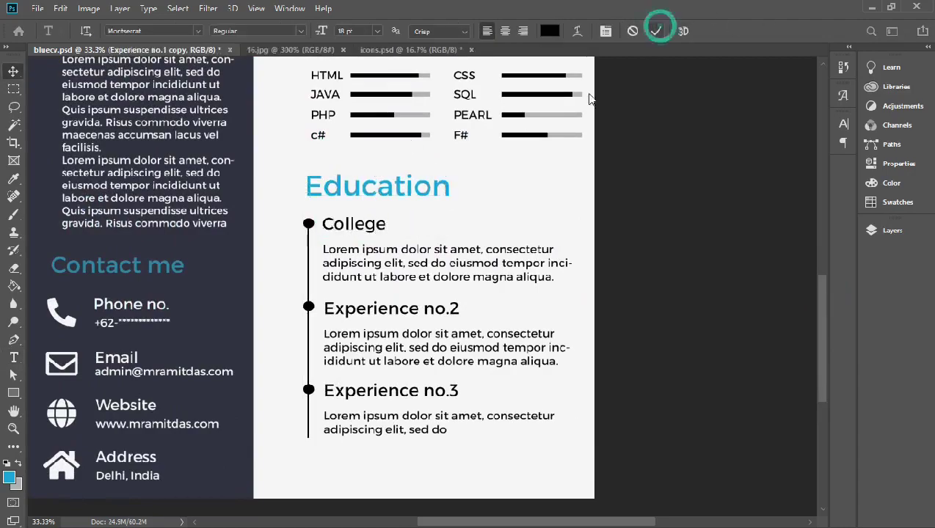
double_click(359, 308)
text(High)
key(ctrl+Return)
key(v)
click(382, 391)
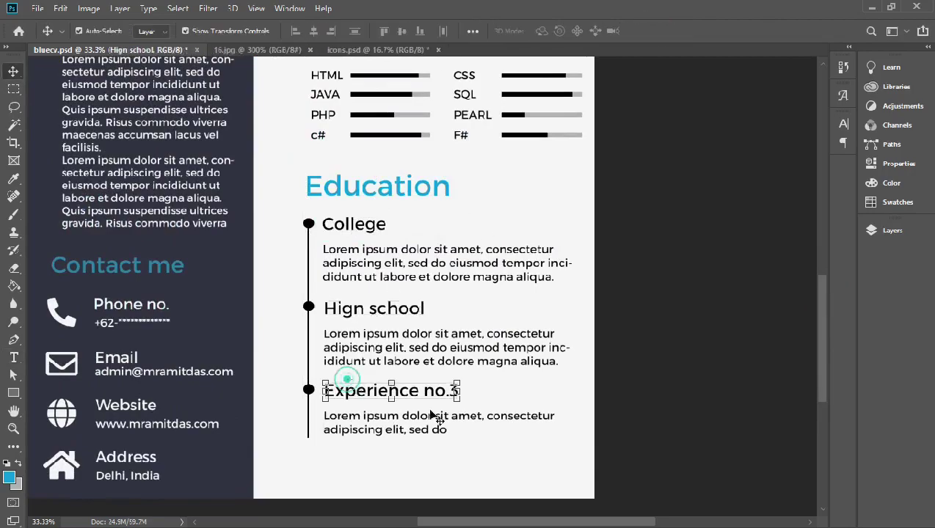
key(Delete)
key(Delete)
Shorten the timeline to end after high school and move Education up closer to Skills
click(309, 430)
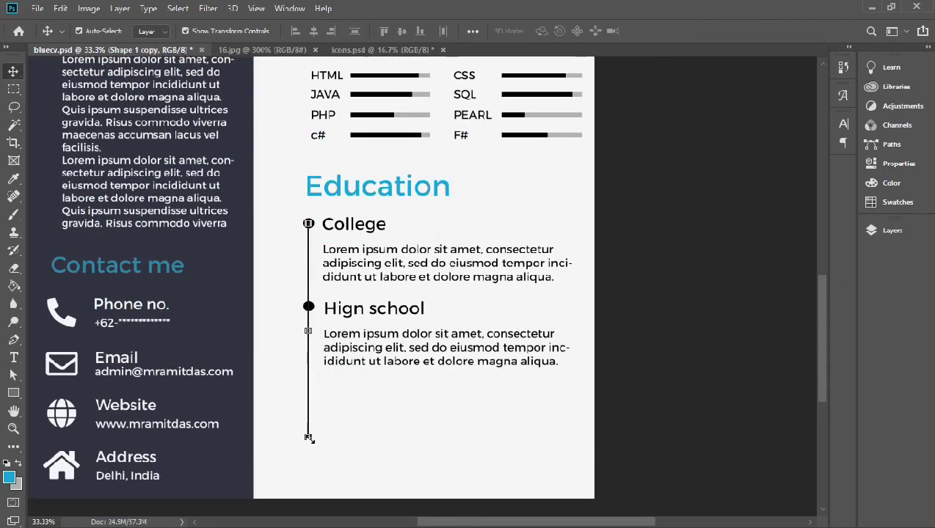
drag(309, 438, 308, 376)
click(660, 31)
key(ctrl+minus)
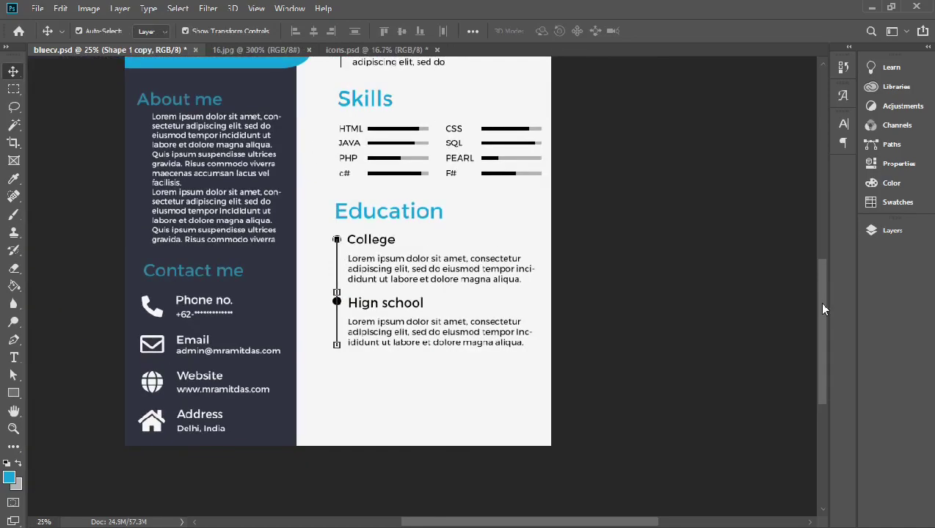
scroll(821, 308, up, 2)
drag(336, 135, 563, 246)
drag(401, 190, 400, 189)
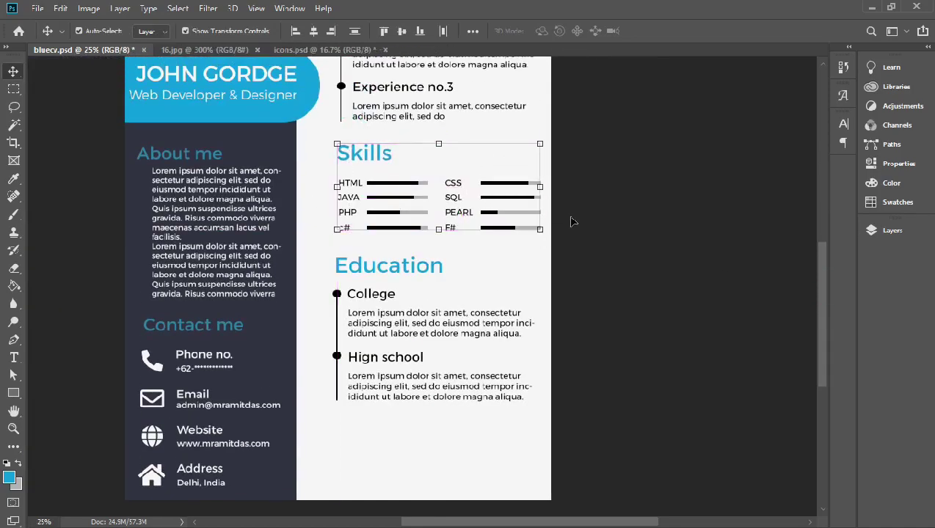
drag(453, 333, 455, 329)
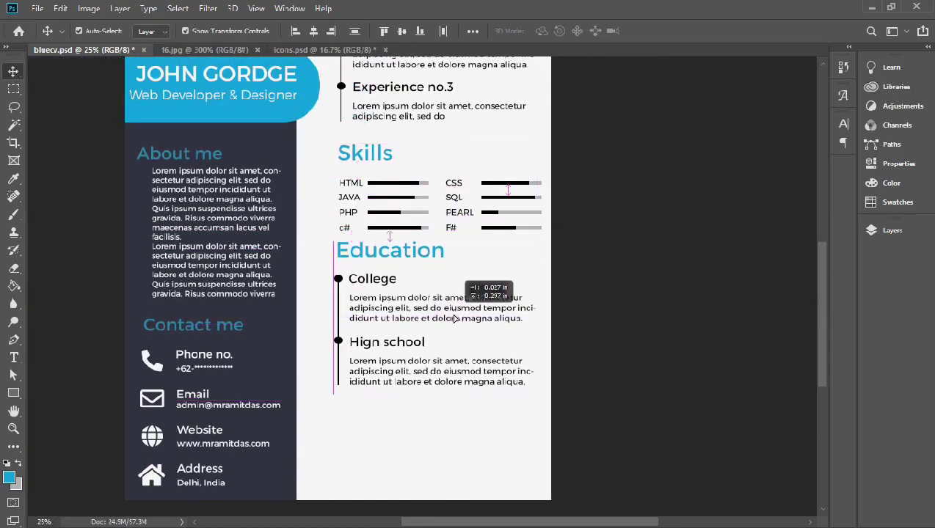
key(ctrl+plus)
key(ctrl+plus)
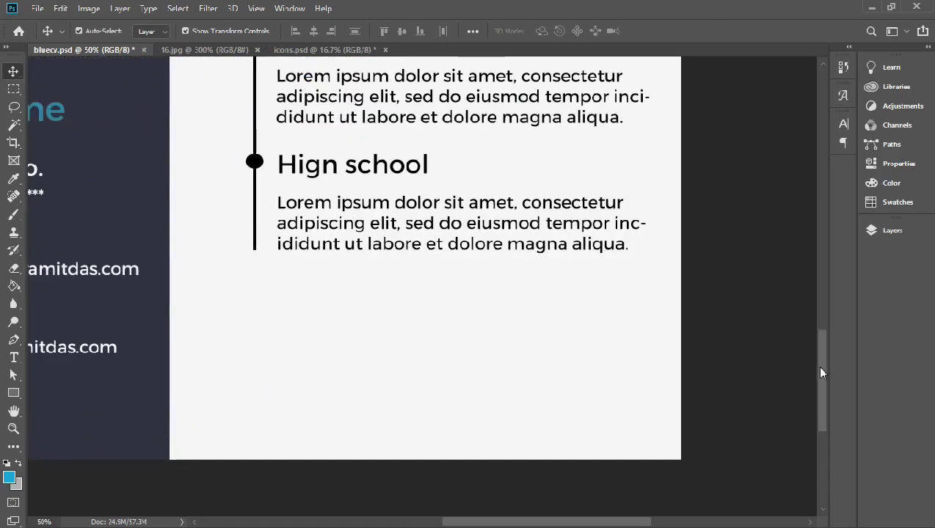
scroll(821, 372, up, 3)
Copy the Education heading below and retype it as 'Hobbies & Interest'
drag(355, 124, 347, 429)
key(t)
double_click(345, 423)
text(Hobbies & Interes)
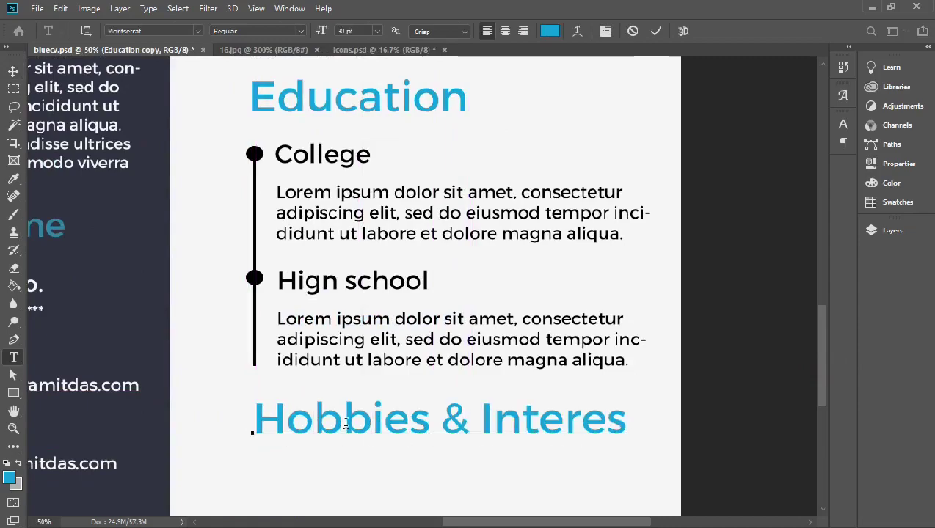
text(t)
click(655, 31)
Draw a 200 px circle under the heading with no fill and a 5 px outline
key(ctrl+minus)
scroll(825, 353, down, 1)
click(13, 392)
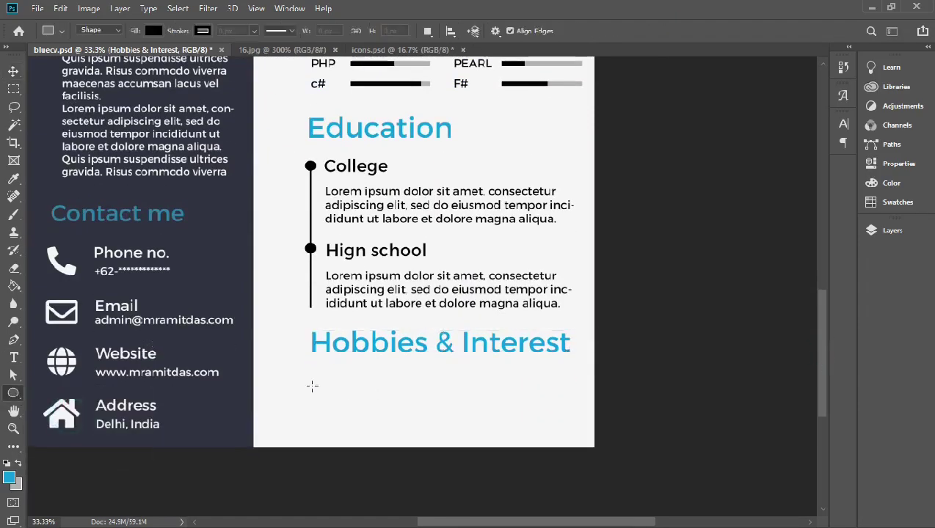
drag(349, 431, 349, 431)
click(708, 163)
click(708, 187)
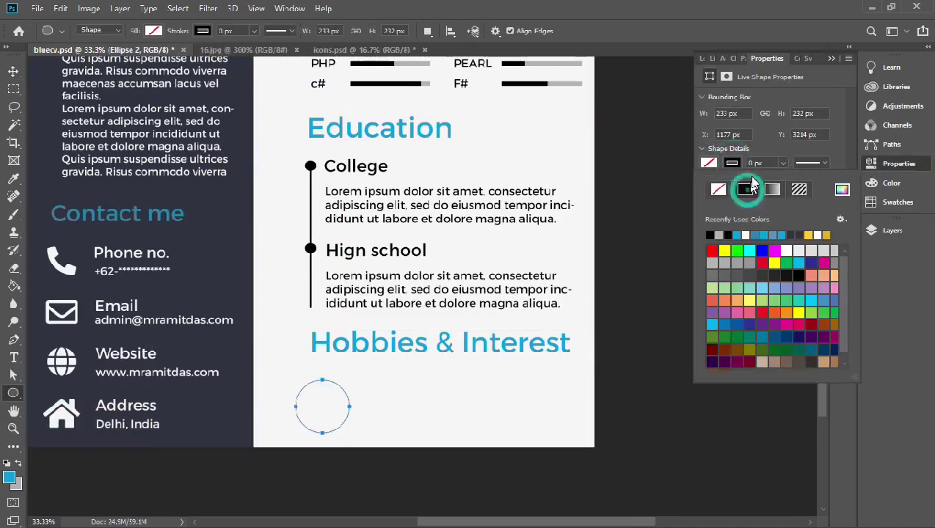
click(755, 163)
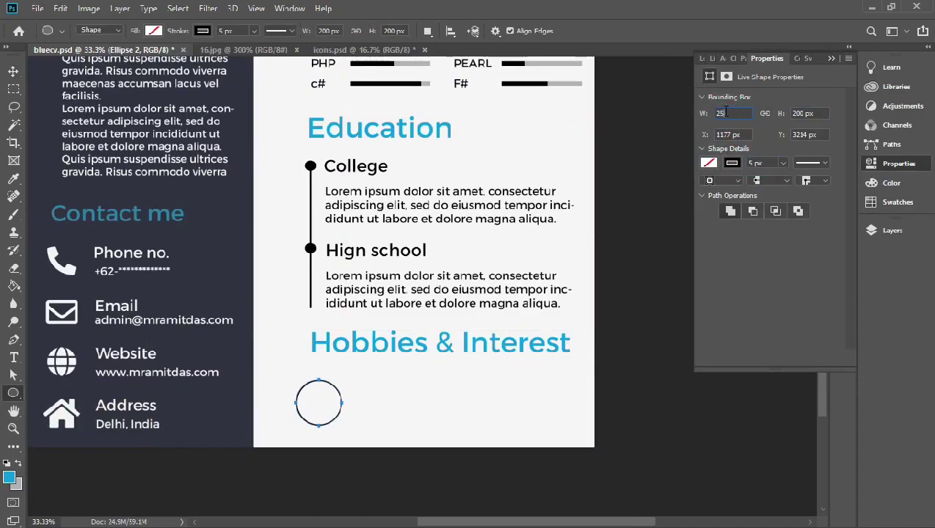
Duplicate the circle into a row of four and even out their spacing
key(v)
drag(348, 390, 433, 392)
drag(297, 369, 445, 436)
drag(383, 409, 536, 409)
click(430, 390)
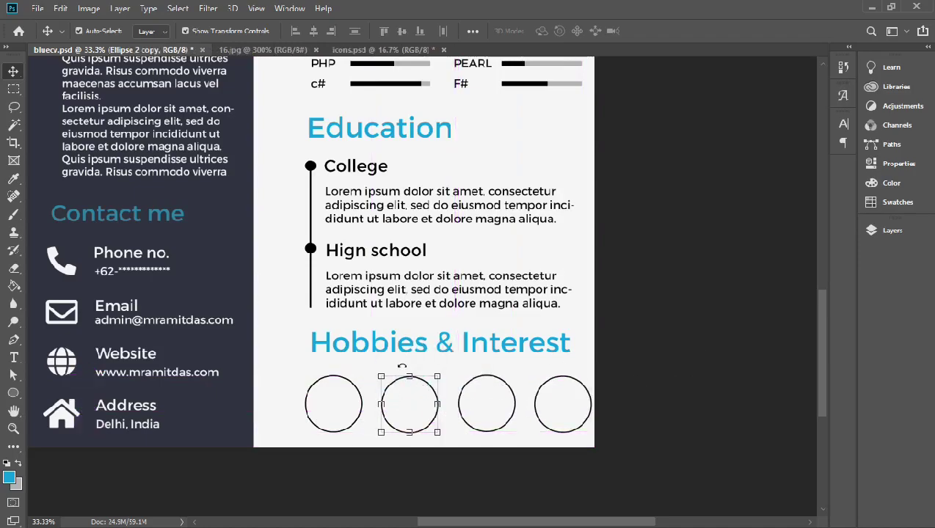
drag(415, 384, 412, 385)
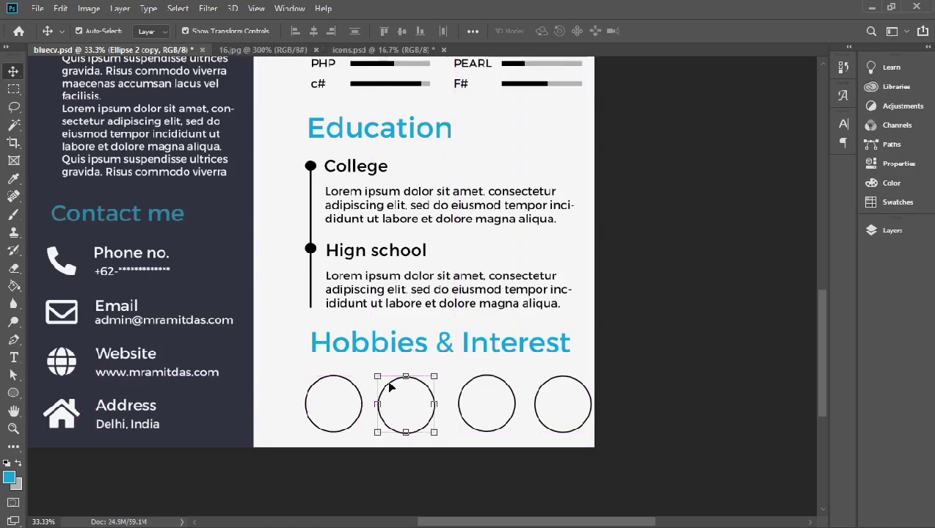
drag(598, 439, 505, 395)
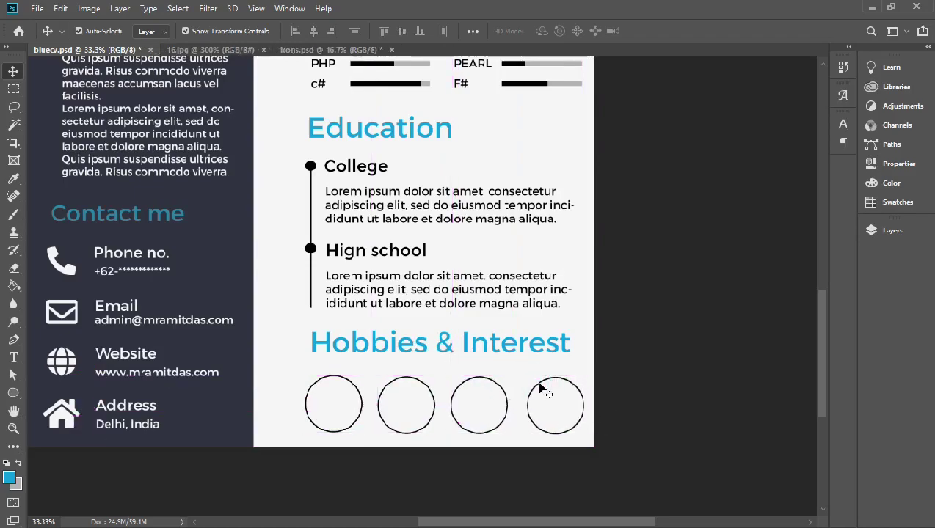
drag(551, 376, 547, 376)
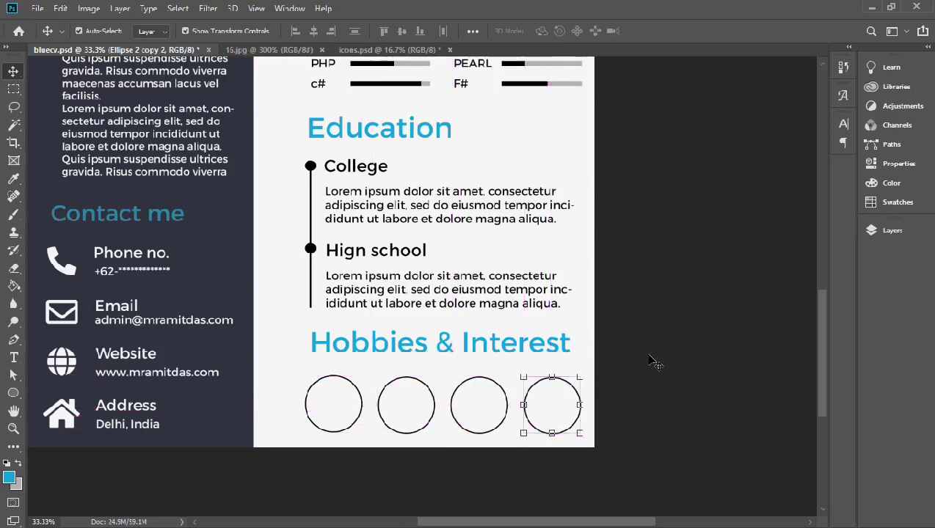
Trim the heading to 'Hobbies' and nudge it into place above the circles
double_click(413, 340)
drag(433, 342, 571, 342)
key(BackSpace)
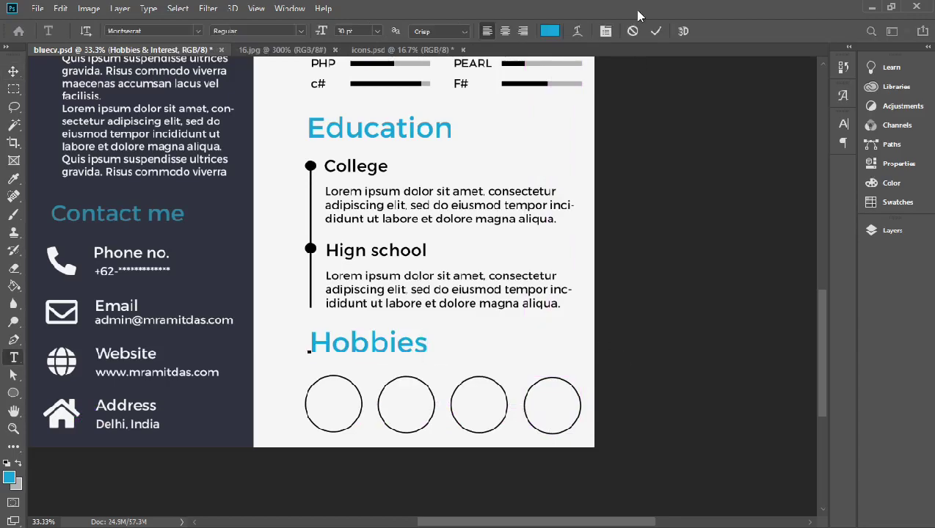
click(637, 31)
drag(397, 342, 397, 349)
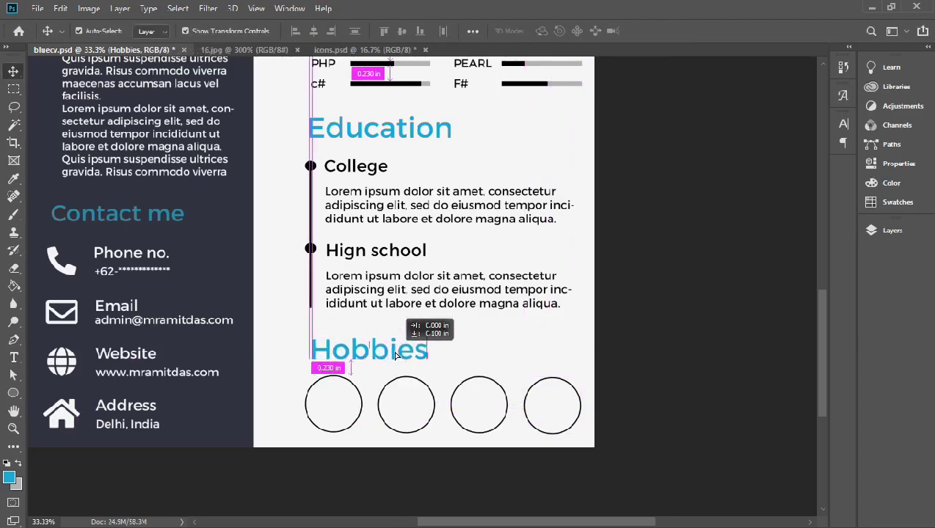
key(ctrl+minus)
drag(464, 440, 462, 437)
click(646, 425)
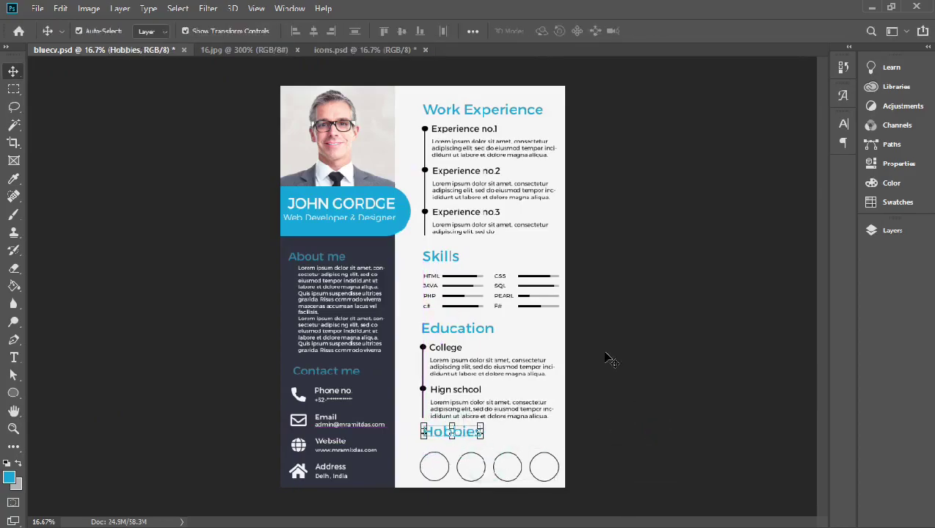
key(ctrl+plus)
key(ctrl+minus)
key(ctrl+plus)
key(ctrl+plus)
Drag the four icons from icons.psd into the résumé document
scroll(818, 267, down, 5)
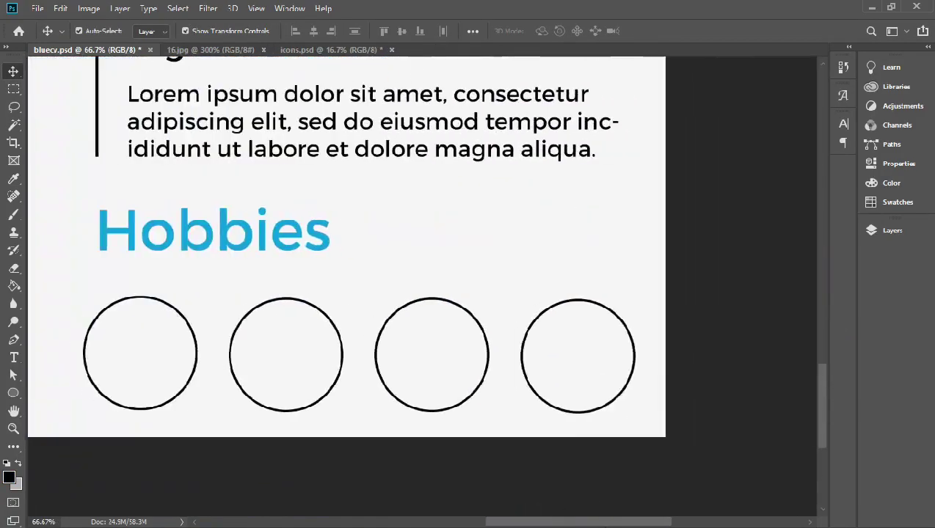
scroll(440, 294, left, 2)
click(298, 50)
drag(448, 264, 511, 367)
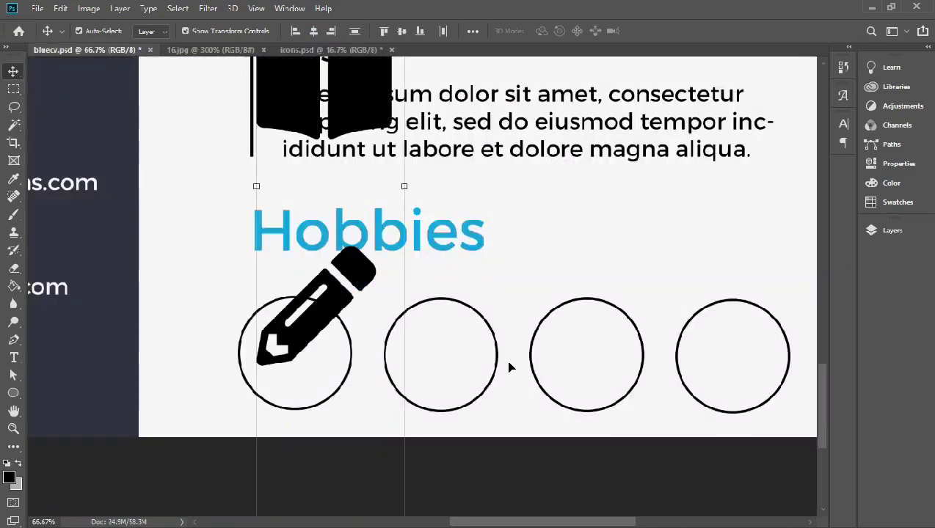
key(ctrl+minus)
key(ctrl+minus)
key(ctrl+minus)
Roughly place the airplane, book and music-note icons near their Hobbies circles
drag(386, 114, 314, 265)
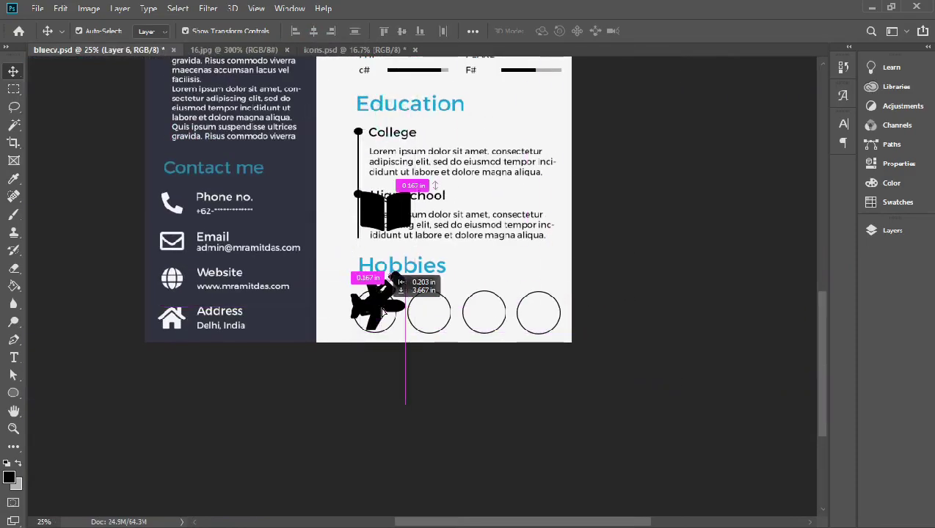
drag(403, 221, 513, 317)
click(893, 230)
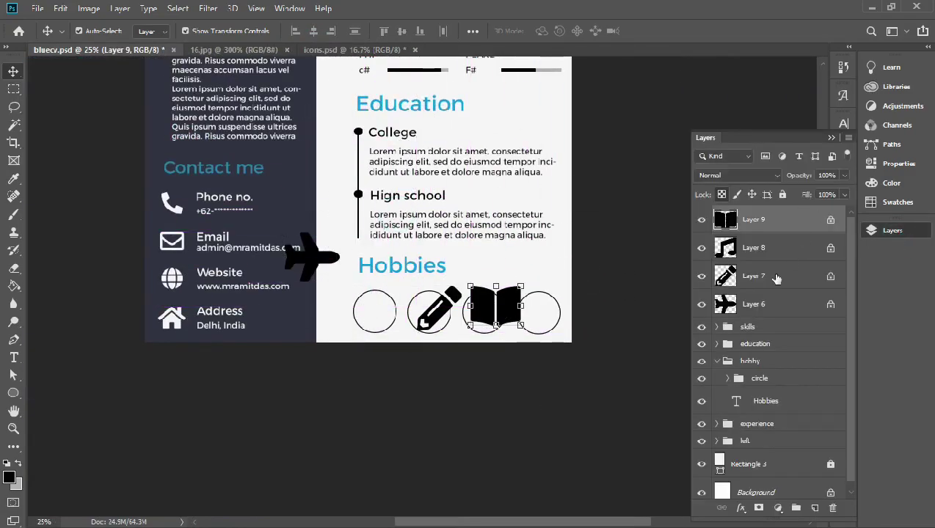
click(784, 258)
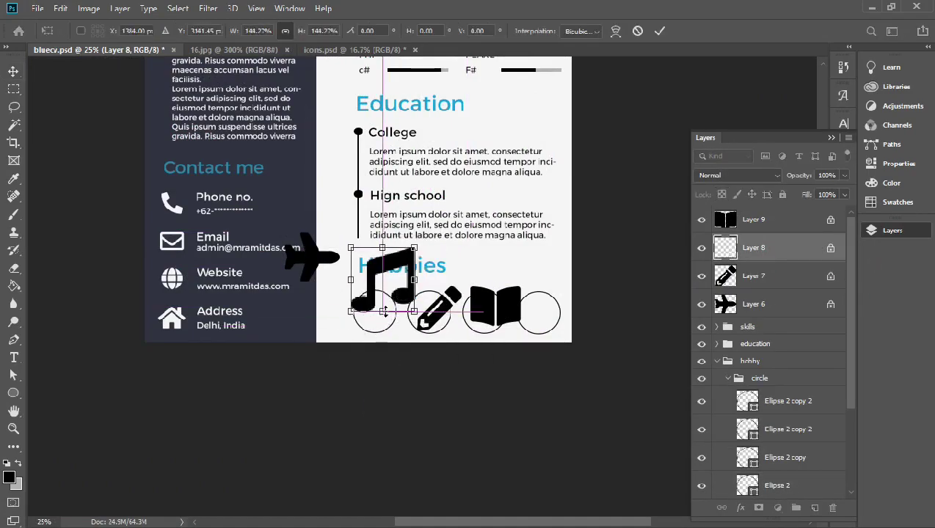
drag(372, 366, 379, 264)
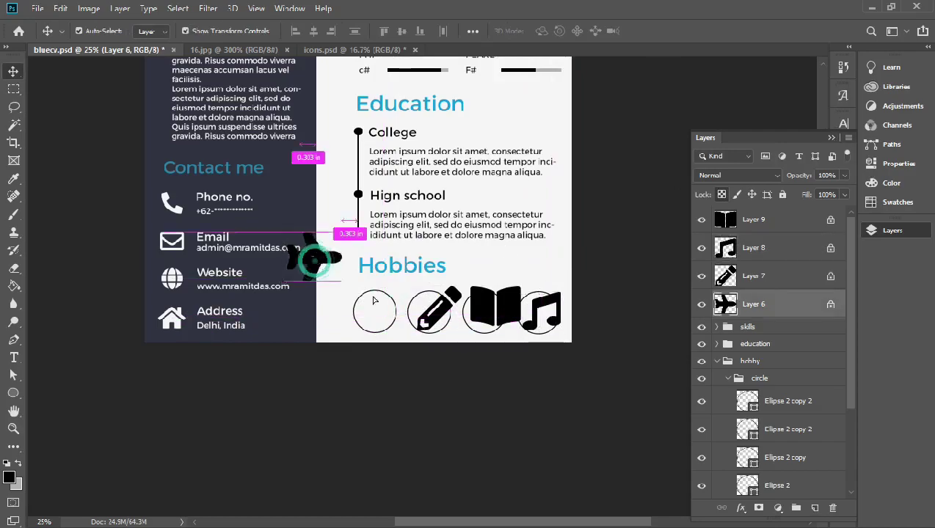
drag(312, 257, 374, 310)
Shrink, rotate diagonally and center the airplane in the first Hobbies circle
key(ctrl+t)
key(ctrl+plus)
key(ctrl+plus)
key(ctrl+plus)
drag(437, 320, 429, 328)
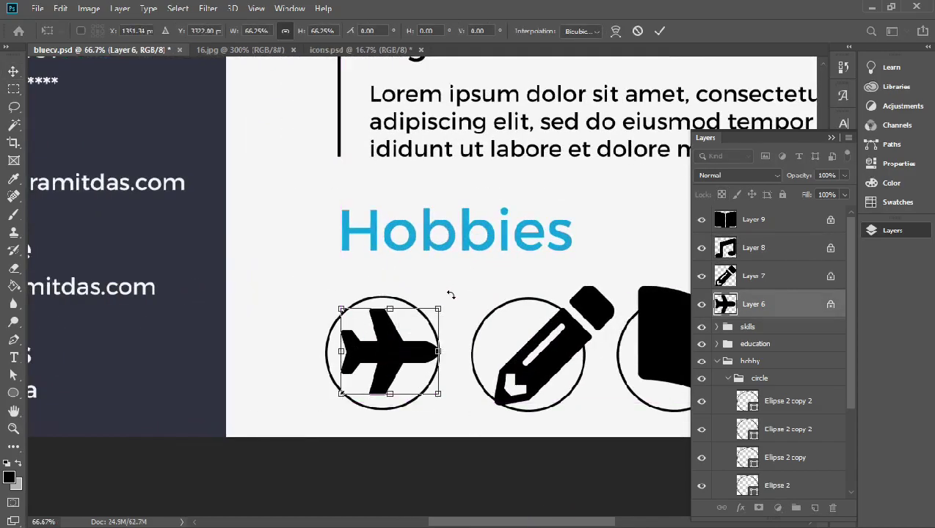
drag(445, 297, 388, 280)
drag(386, 352, 389, 356)
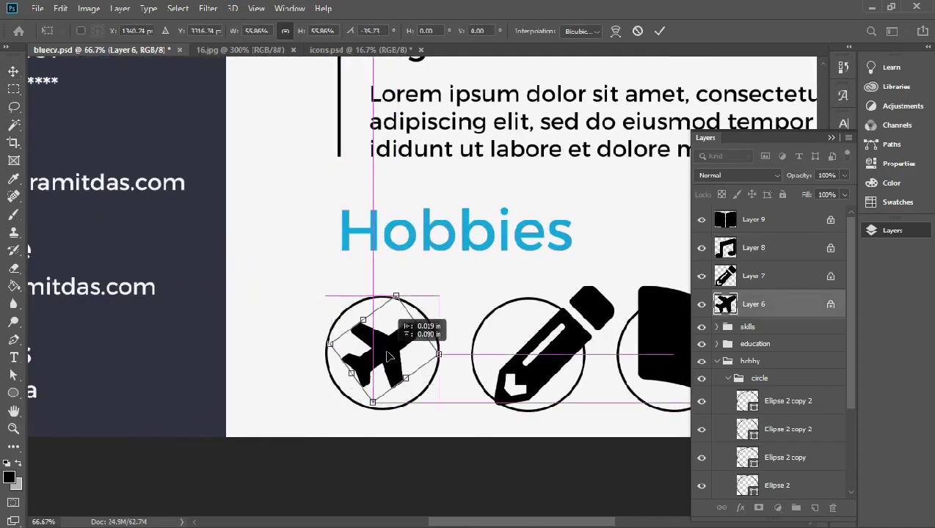
click(660, 31)
Shrink the pencil icon and center it in the second circle
drag(546, 522, 578, 522)
click(766, 279)
drag(481, 286, 434, 334)
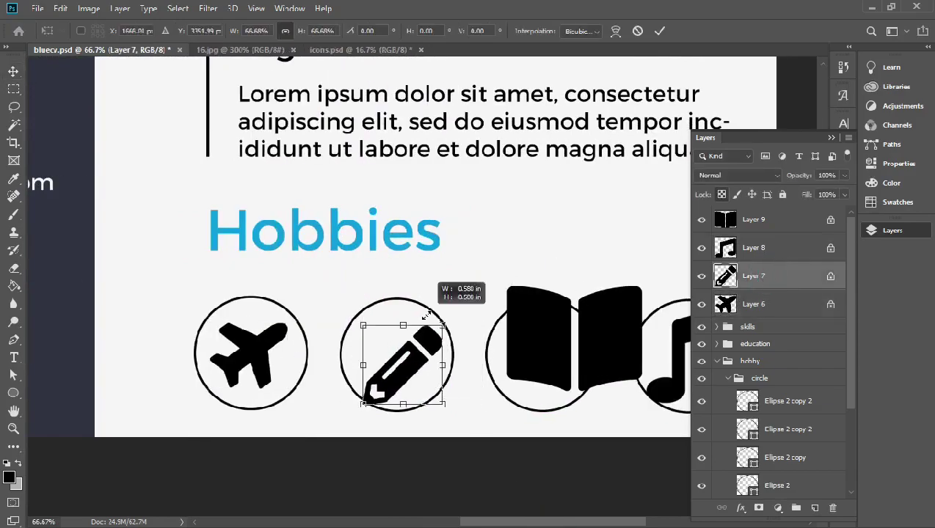
drag(400, 367, 401, 321)
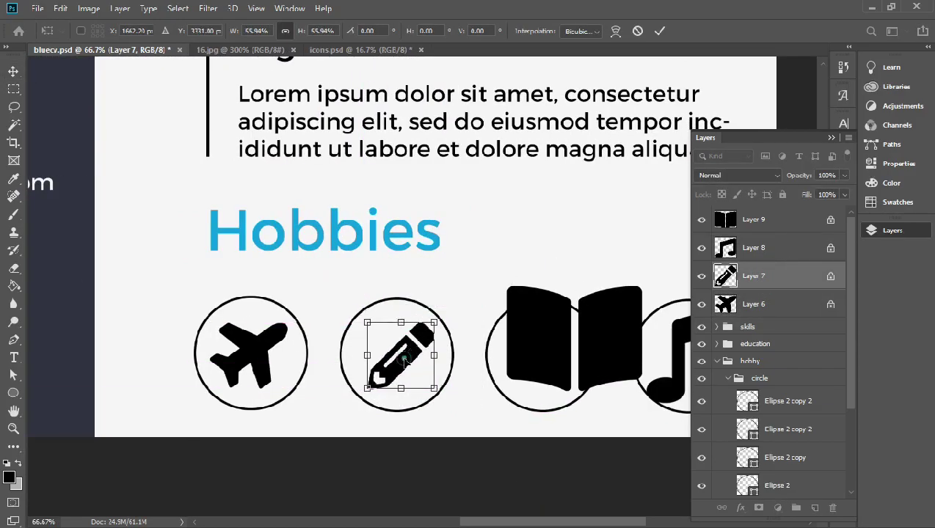
drag(405, 361, 411, 334)
key(Return)
Scale the book icon down to fit the third circle
scroll(547, 415, right, 3)
click(507, 328)
key(ctrl+t)
mouse_move(507, 327)
mouse_down()
mouse_move(461, 323)
mouse_move(448, 334)
mouse_move(436, 322)
mouse_move(432, 362)
mouse_up()
key(Return)
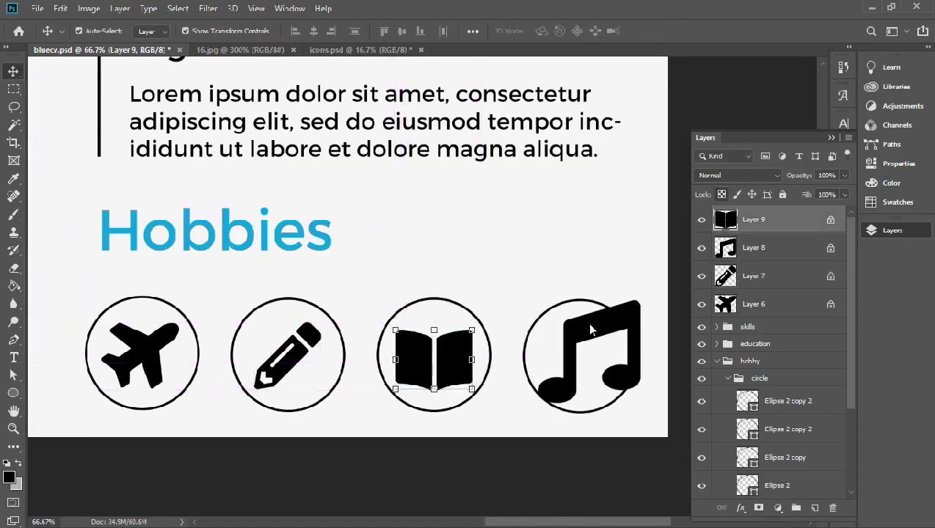
Shrink the music-note icon and center it in the fourth circle
click(591, 330)
key(ctrl+t)
drag(640, 302, 616, 334)
mouse_move(580, 367)
mouse_down()
mouse_move(622, 322)
mouse_move(595, 355)
mouse_move(586, 350)
mouse_up()
click(590, 323)
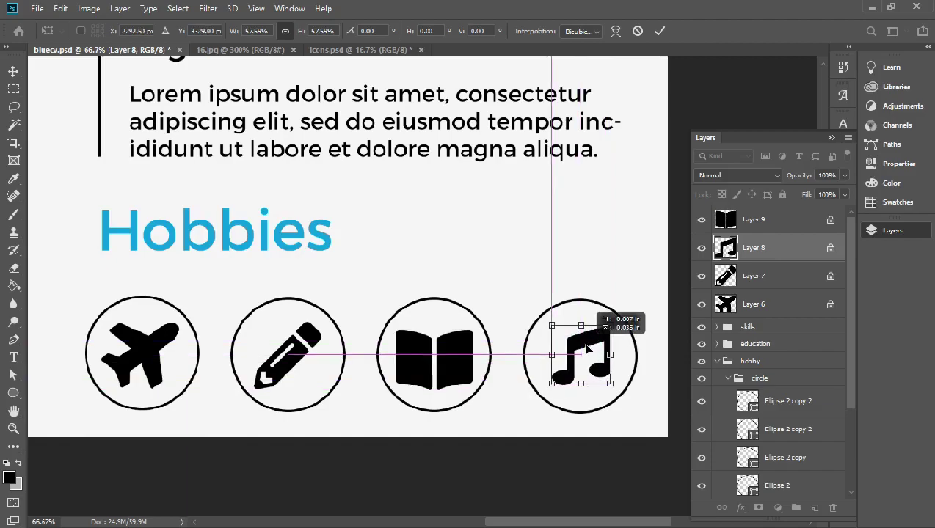
key(Return)
Collapse the Layers panel and zoom out to show the whole résumé
key(ctrl+minus)
key(ctrl+minus)
key(ctrl+minus)
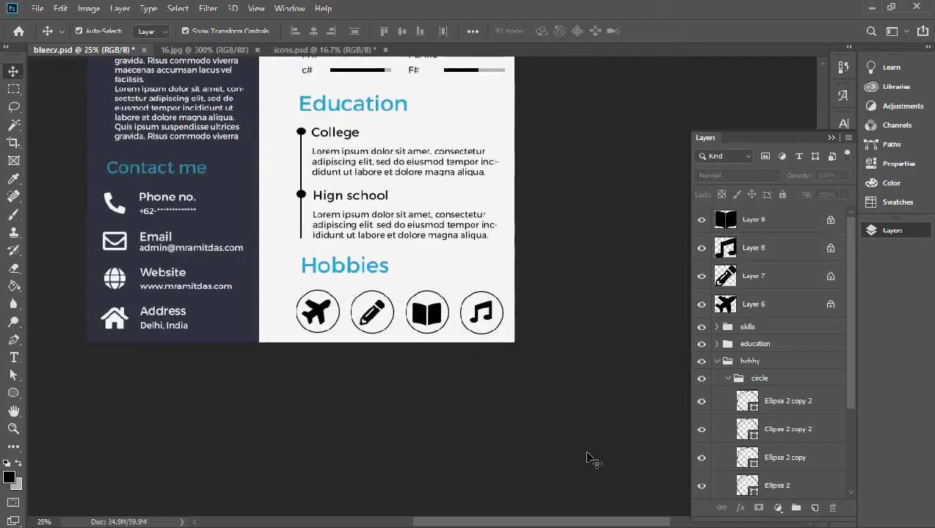
click(836, 133)
key(ctrl+minus)
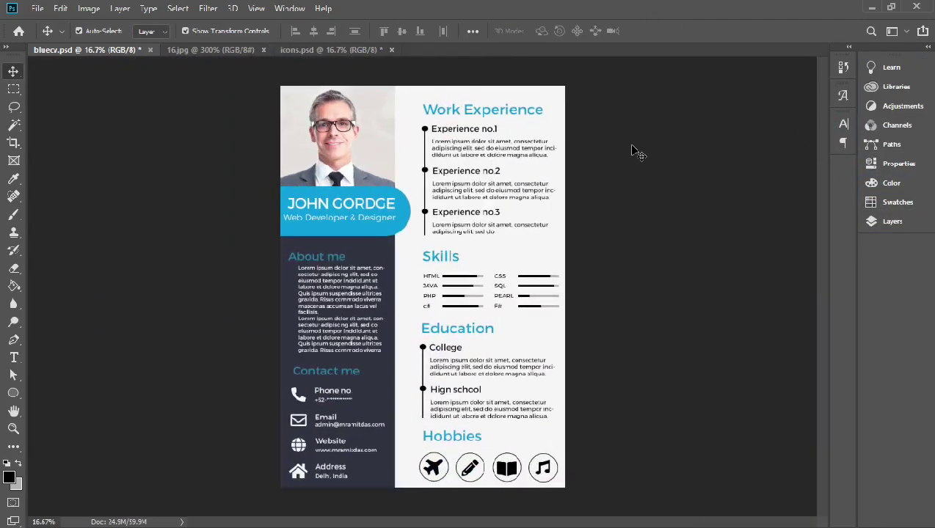